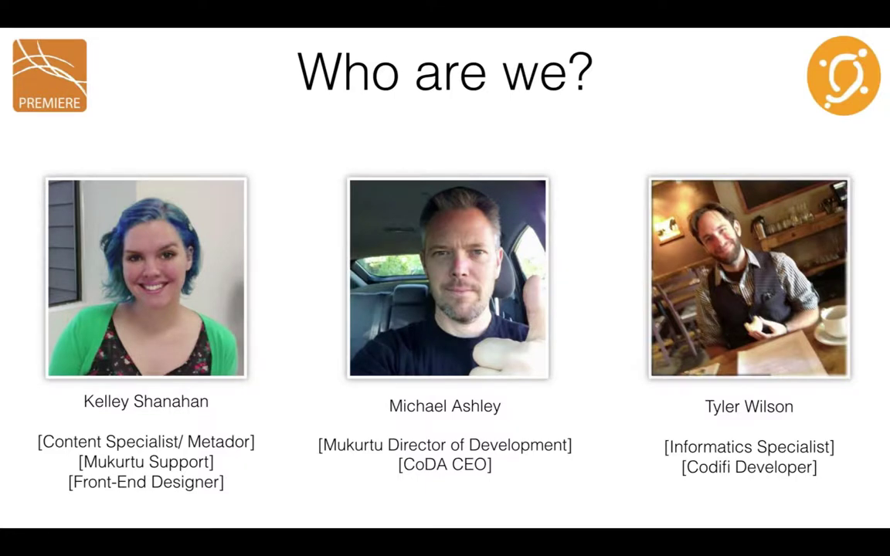
Advance the Keynote deck to the Mukurtu Moments Episodes schedule (S01E02–S01E09).
key(Right)
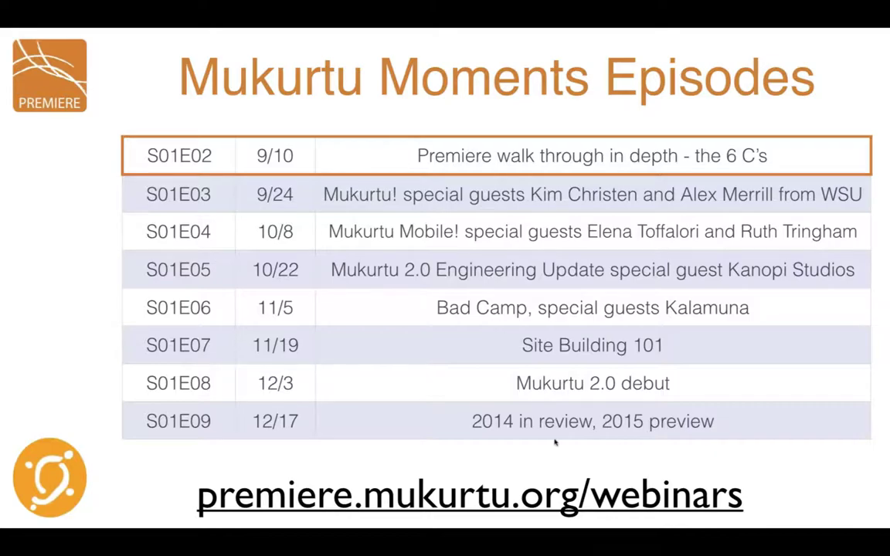
click(480, 495)
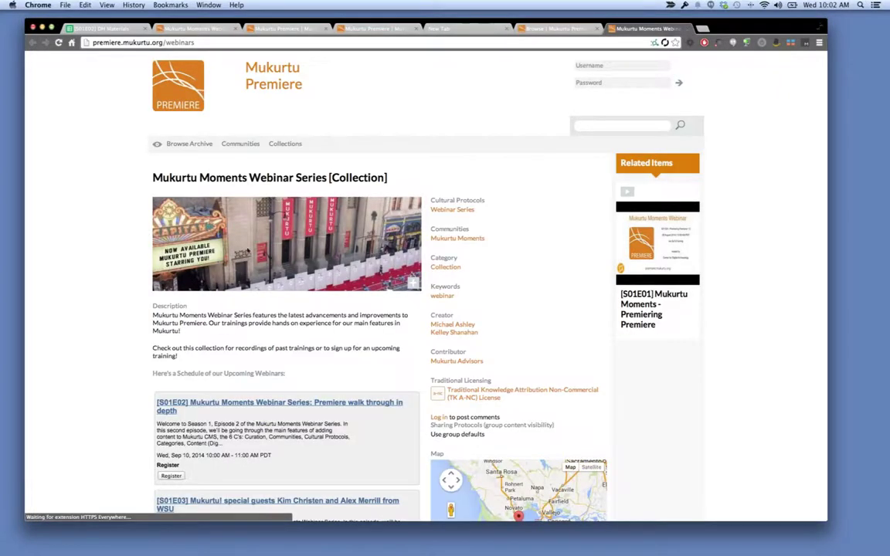
scroll(104, 302, down, 5)
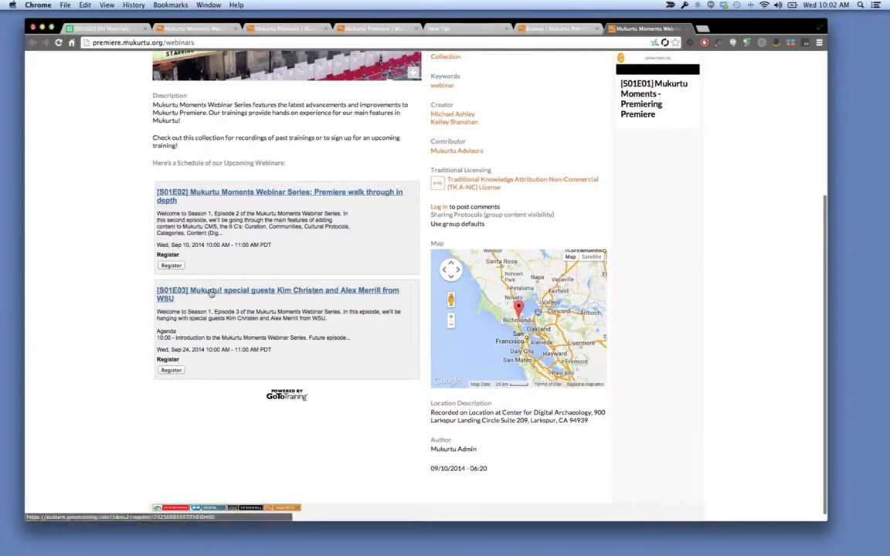
click(189, 292)
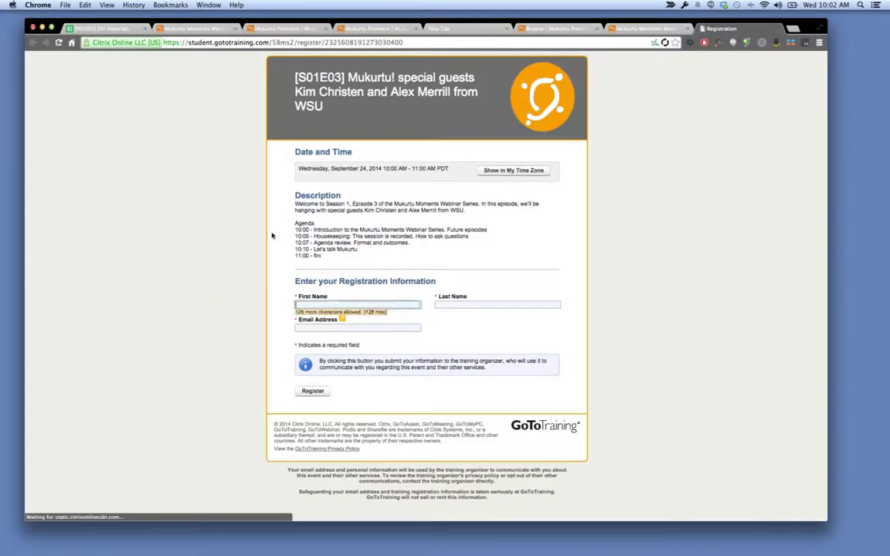
click(503, 171)
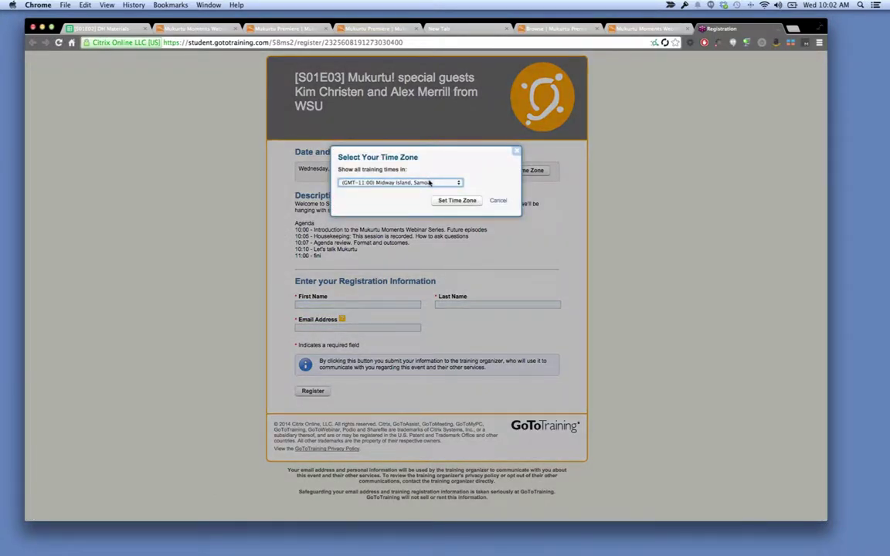
key(super+Tab)
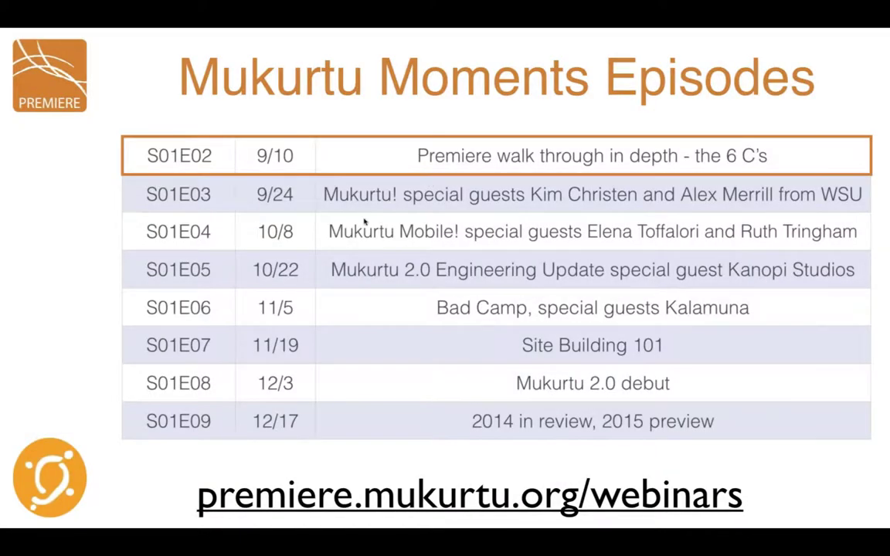
Step through both partner and sponsor logo slides to reach Housekeeping.
key(Right)
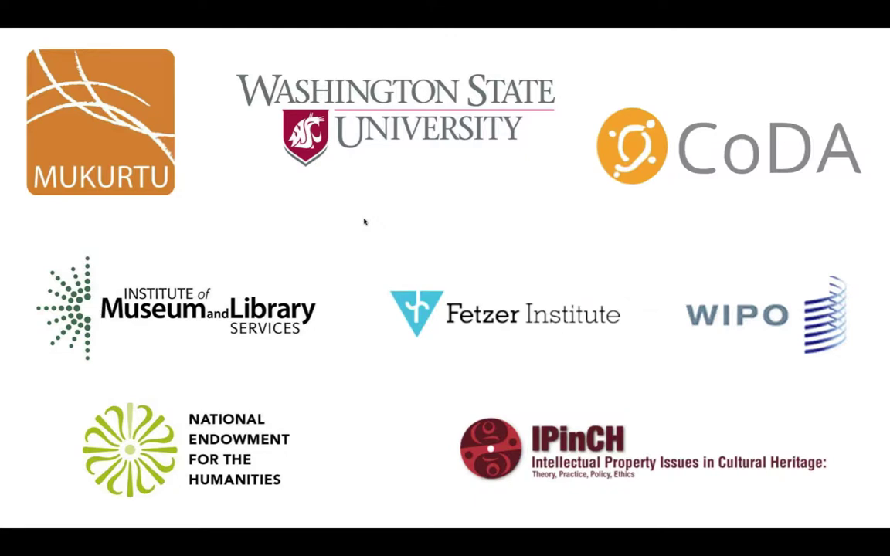
key(Right)
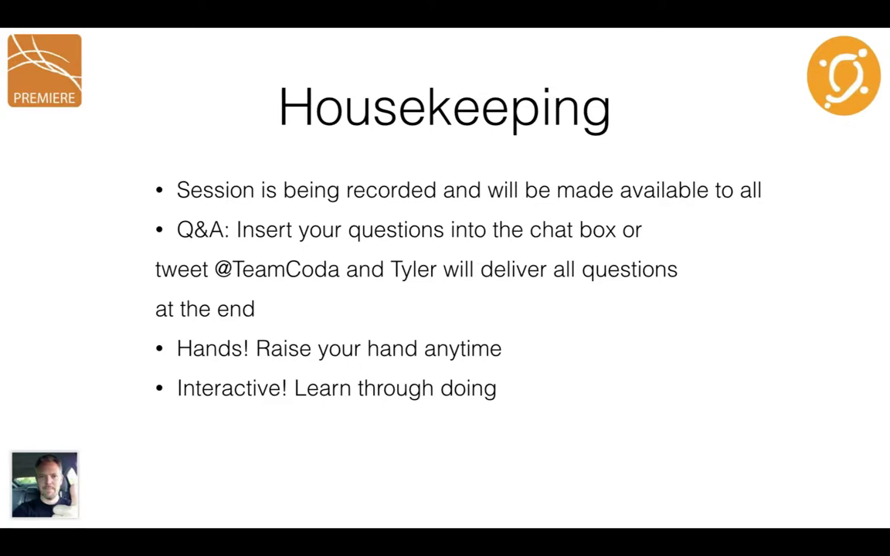
Advance from Housekeeping through the Poll slide to the Agenda slide.
key(Right)
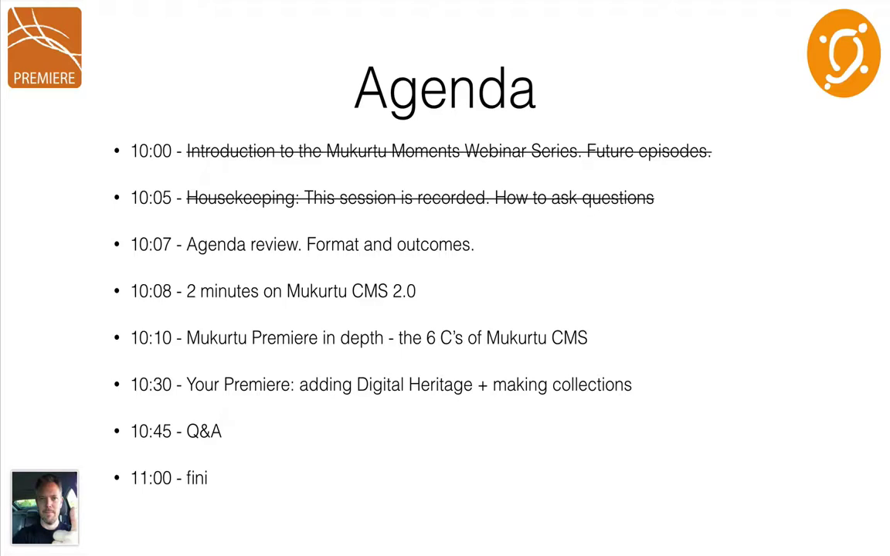
Show the Outcomes Today slide and reveal its points through 'Where to go from here'.
key(Right)
key(Right)
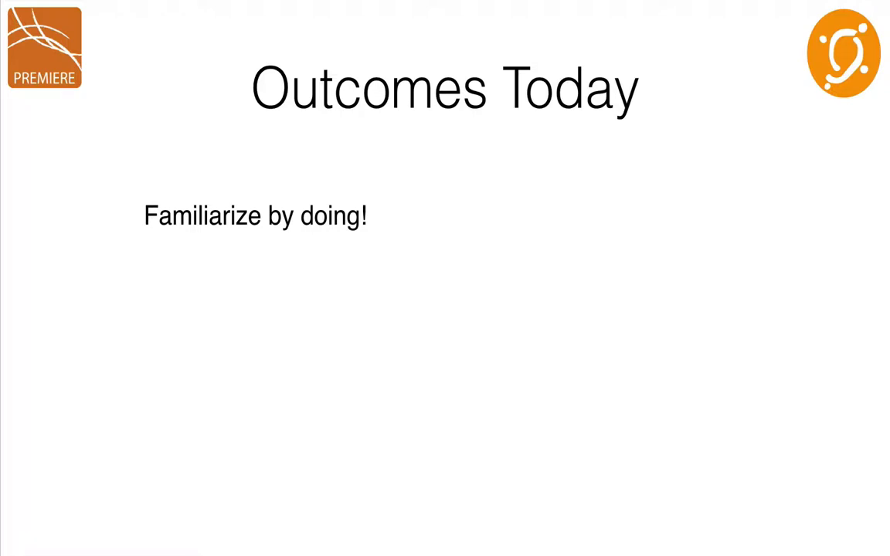
key(Right)
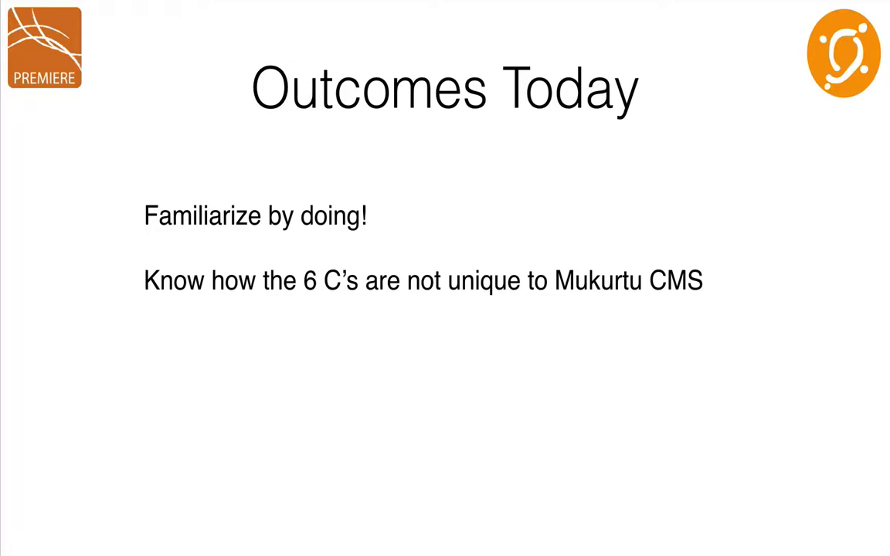
key(Right)
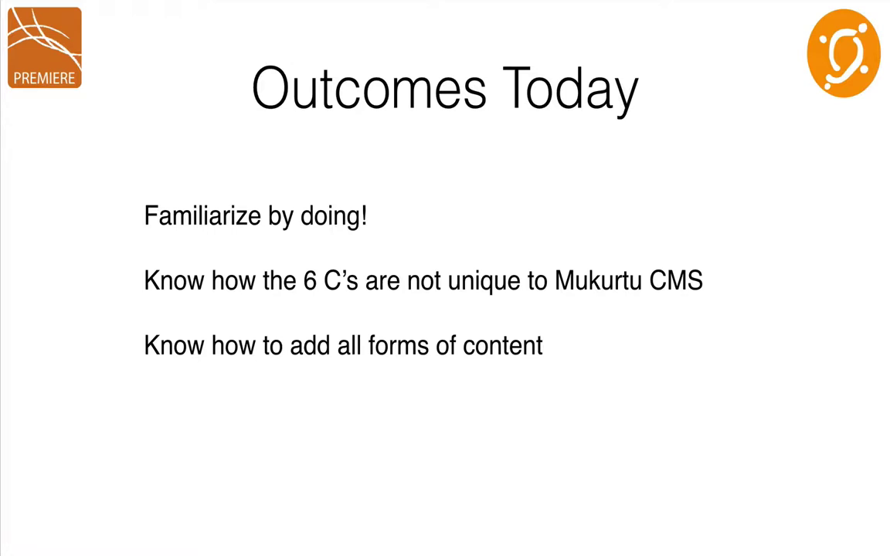
key(Right)
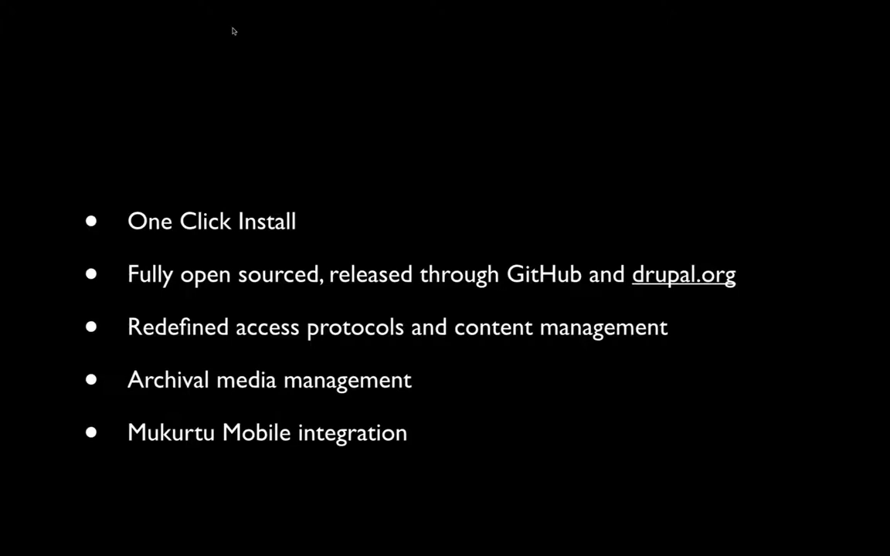
Build in the Mukurtu 2.0 title and January 2015 date, then advance.
key(Right)
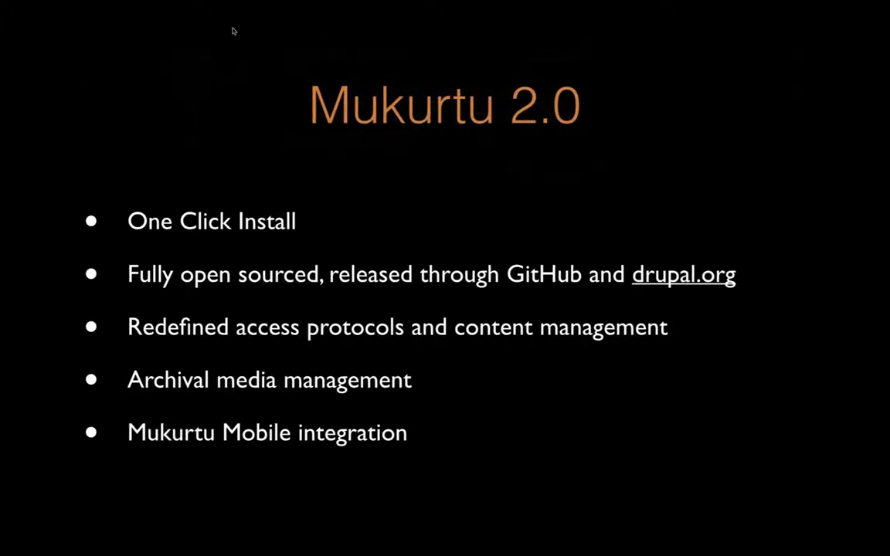
key(Right)
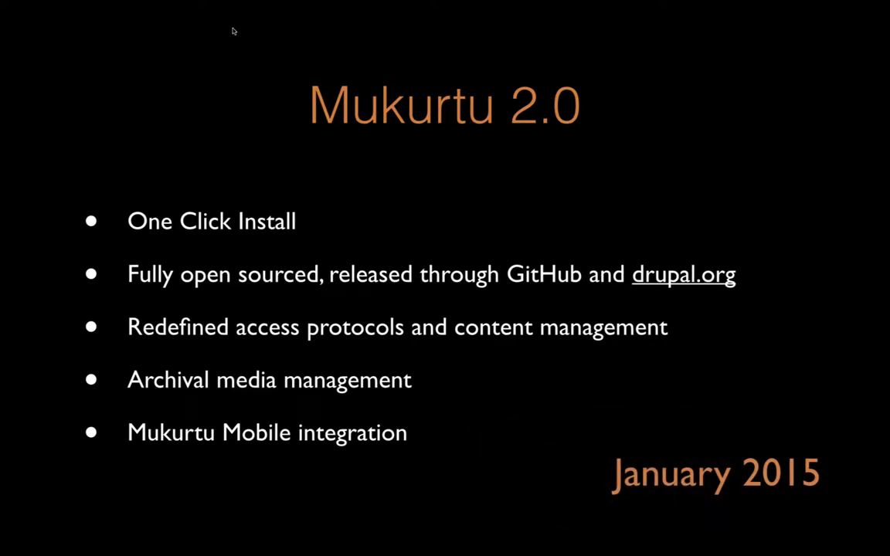
key(Right)
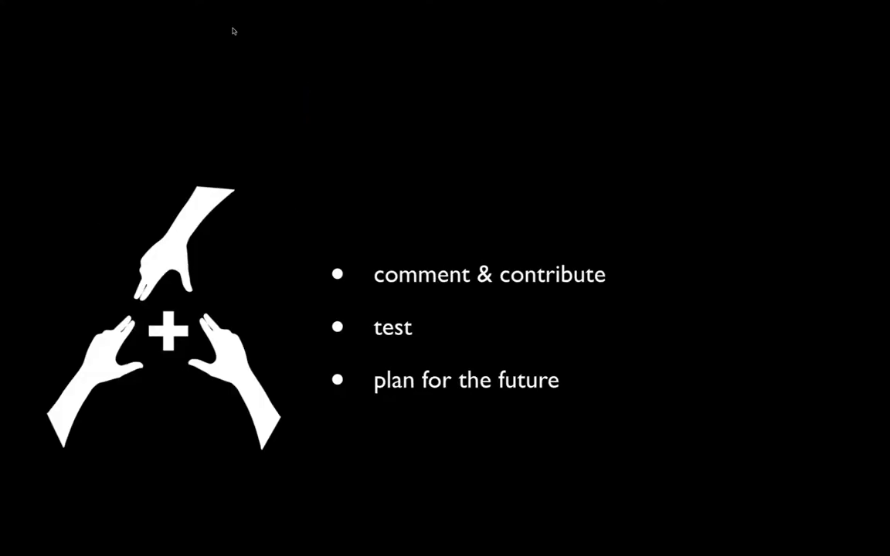
Build in the 'Help us make Mukurtu 2.0' title and return to the Agenda.
key(Right)
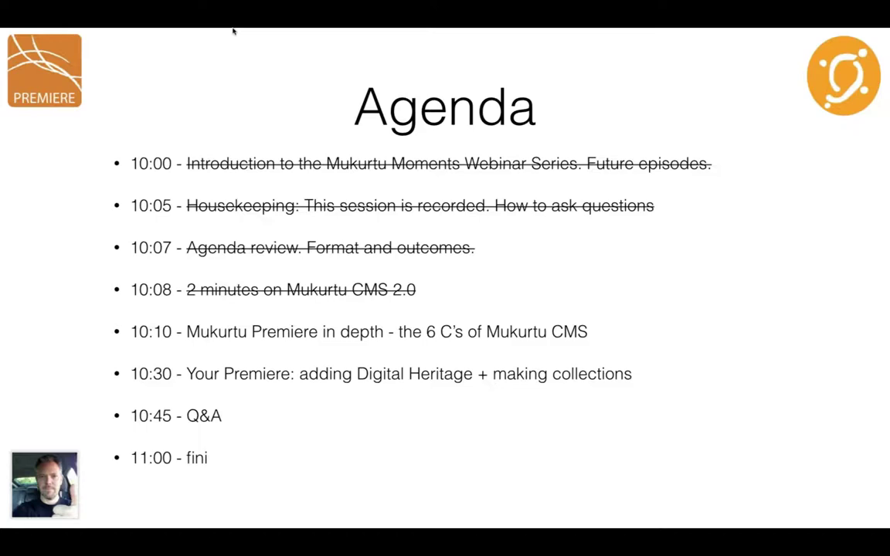
Advance to The 6 C's slide, from communities through content.
key(Right)
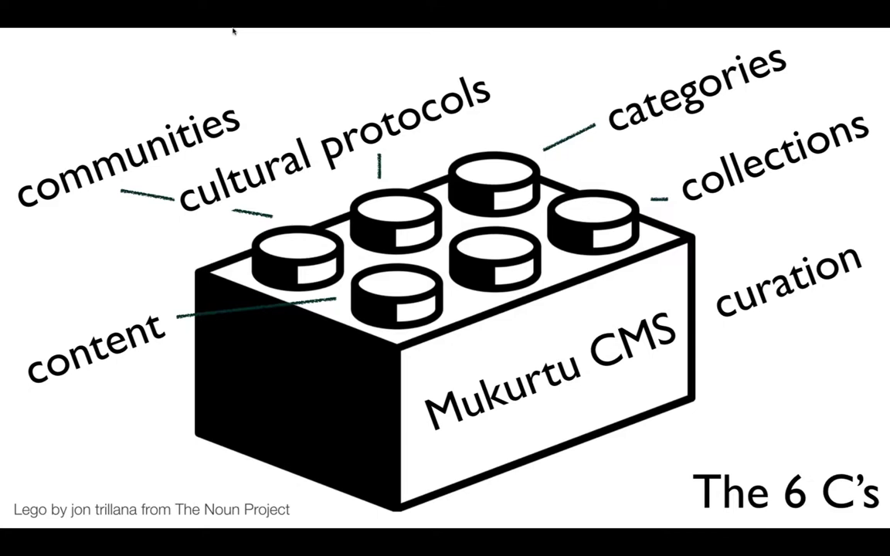
Go to the Let's Create! slide and open premiere.mukurtu.org in Chrome.
key(Right)
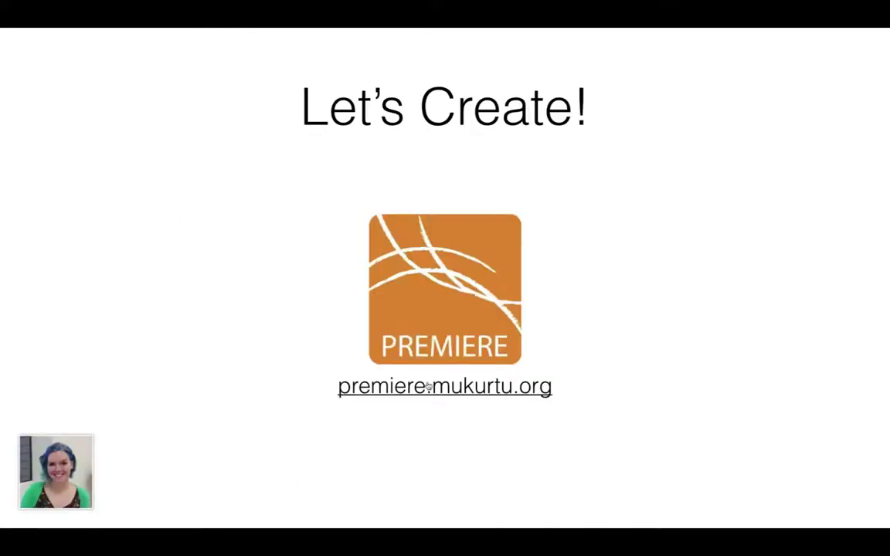
click(428, 393)
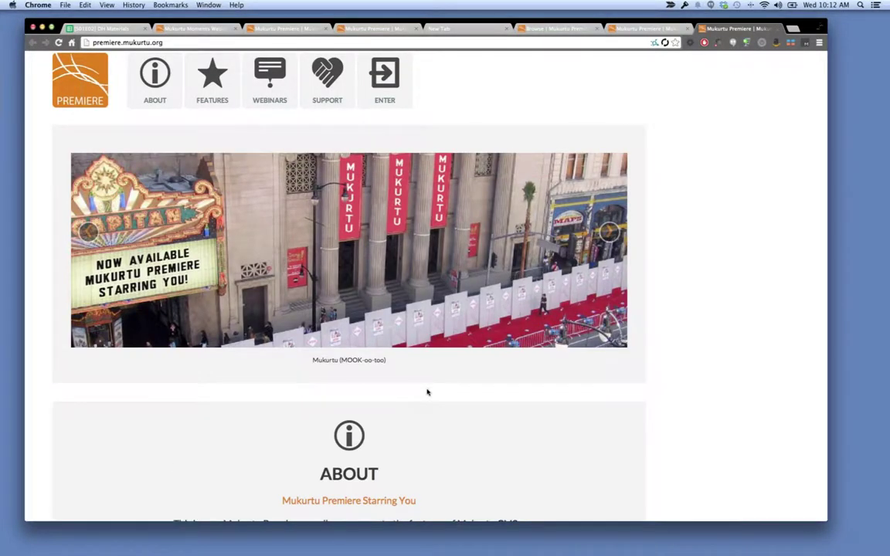
Open the Premiere Browse Archive page and put the cursor in the login Username field.
click(377, 102)
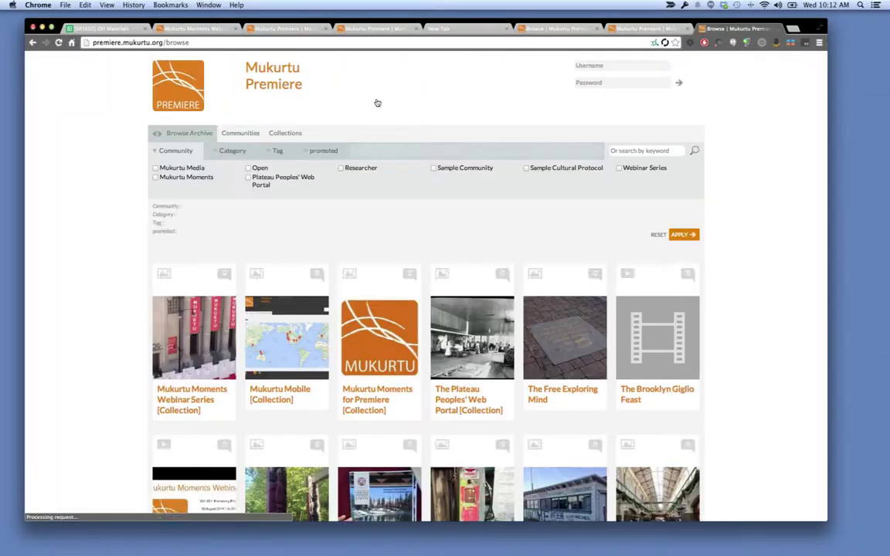
click(649, 62)
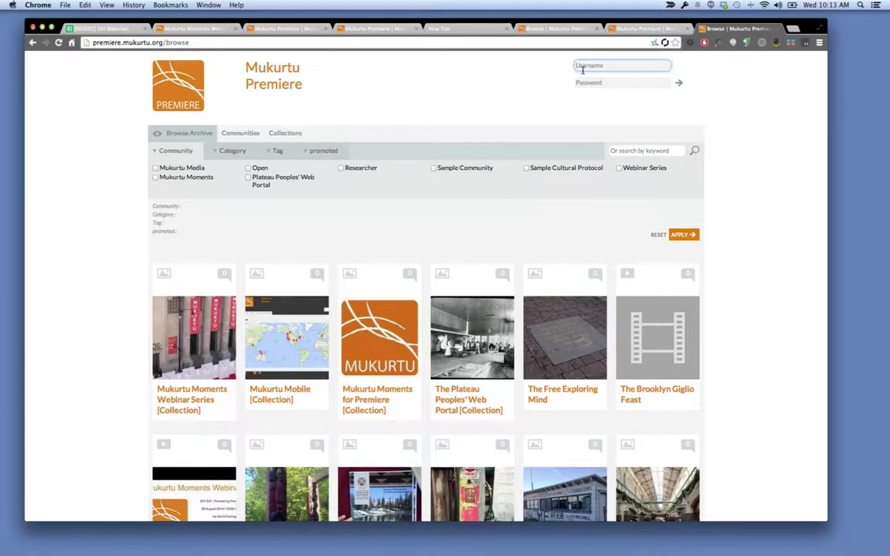
Sign in with the demo username and password, then return to the Premiere home page.
text(demo)
key(Tab)
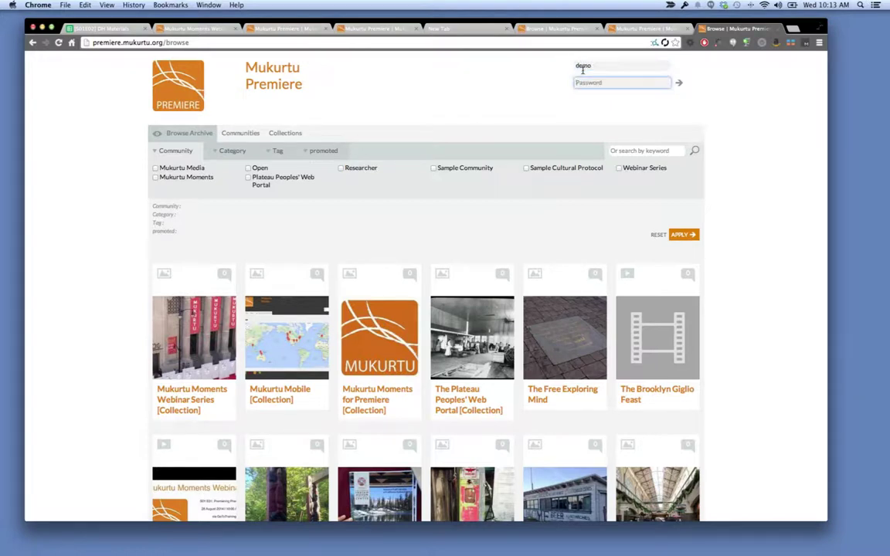
text(demo)
key(Return)
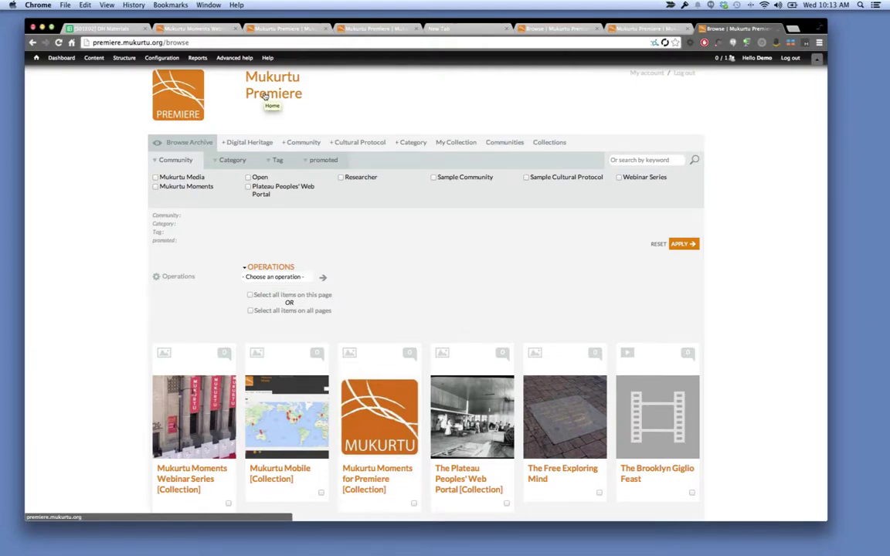
click(264, 94)
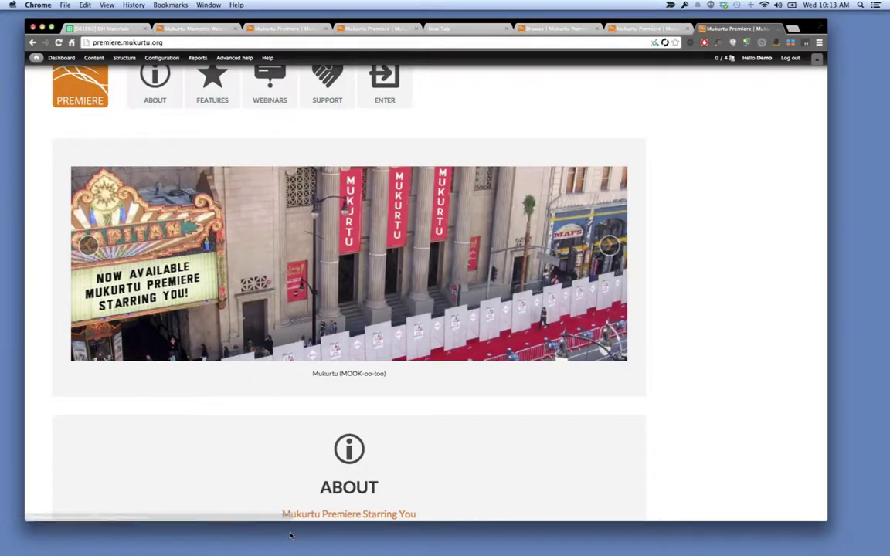
scroll(248, 415, down, 5)
Open the JOIN PREMIERE mailing-list signup form and scroll through it.
scroll(248, 416, up, 1)
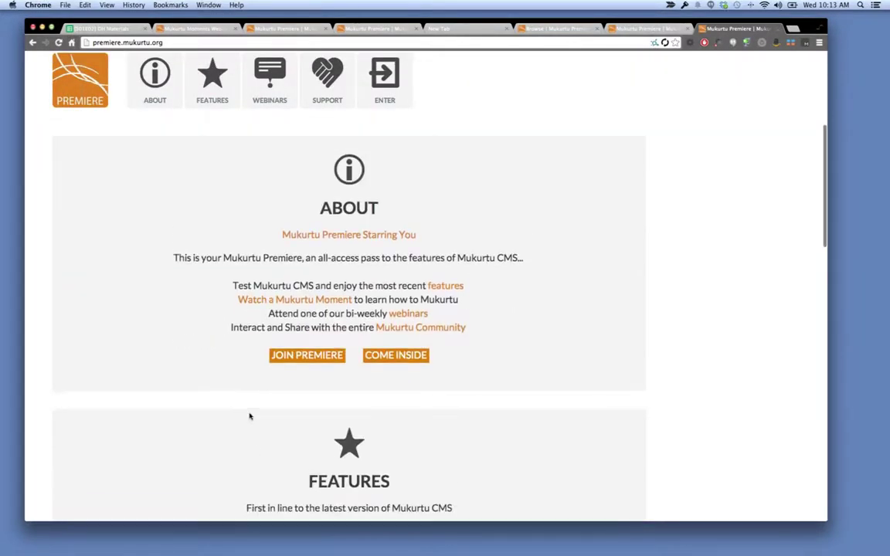
click(302, 360)
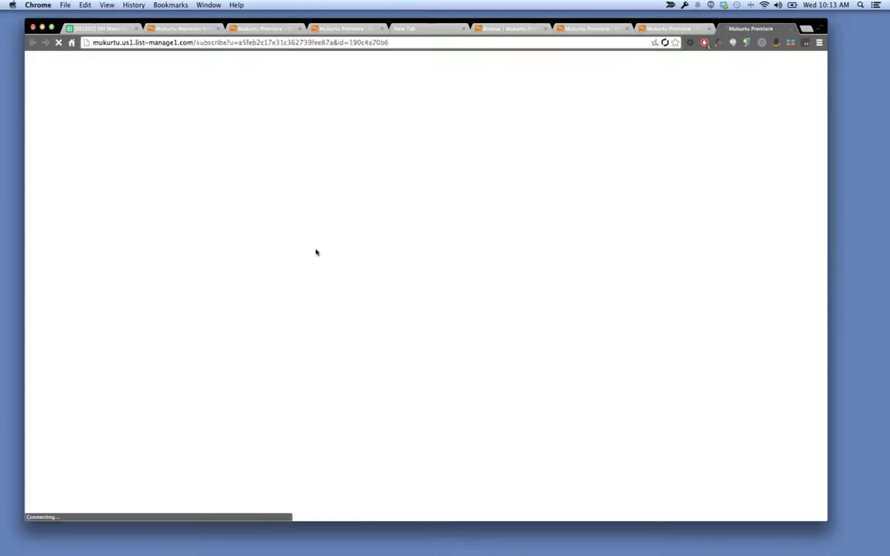
scroll(452, 168, down, 4)
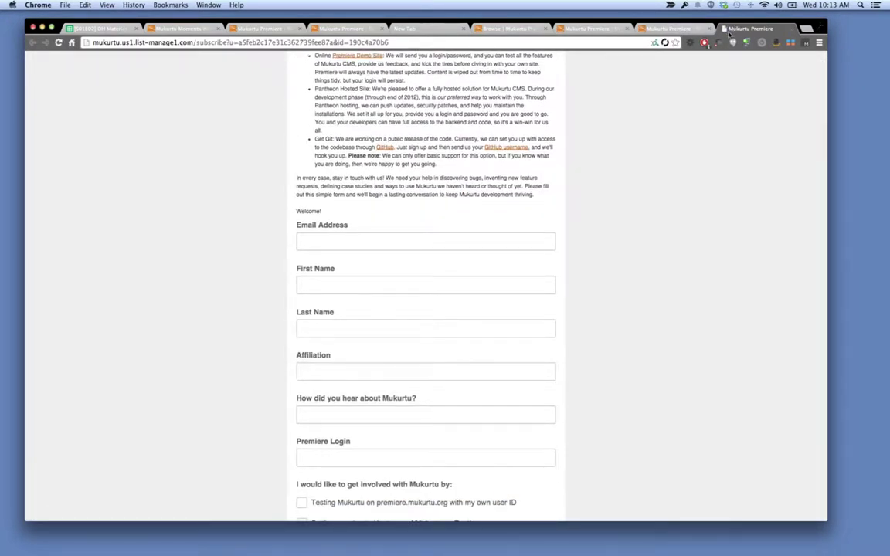
scroll(544, 218, down, 3)
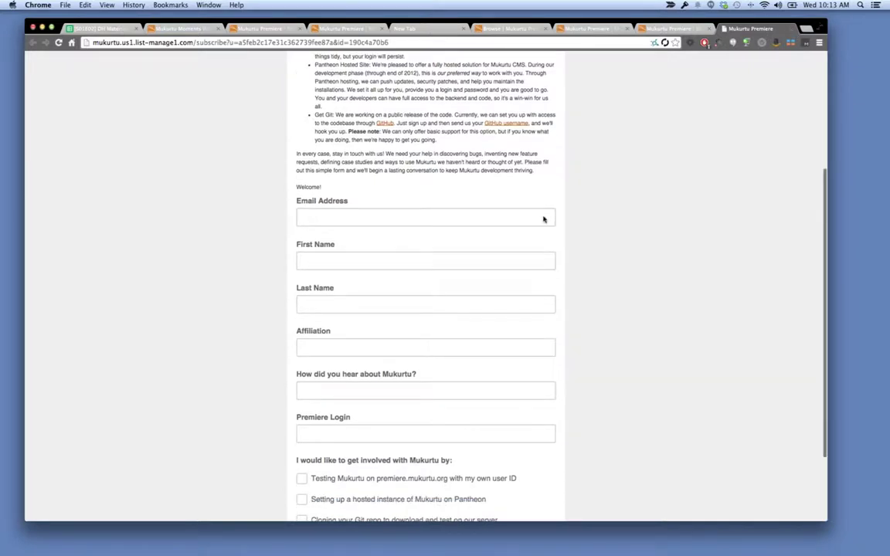
Point out the Premiere Login field, close the signup form, and enter the archive.
click(452, 331)
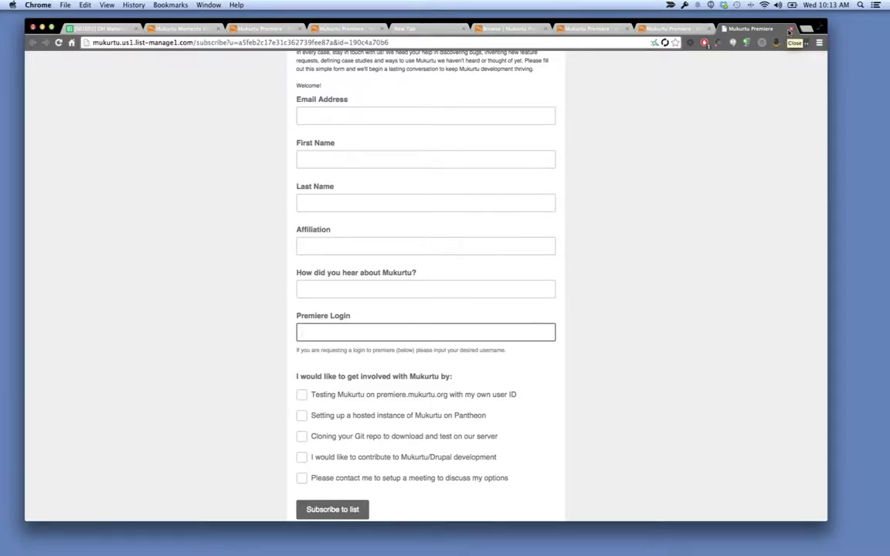
click(790, 29)
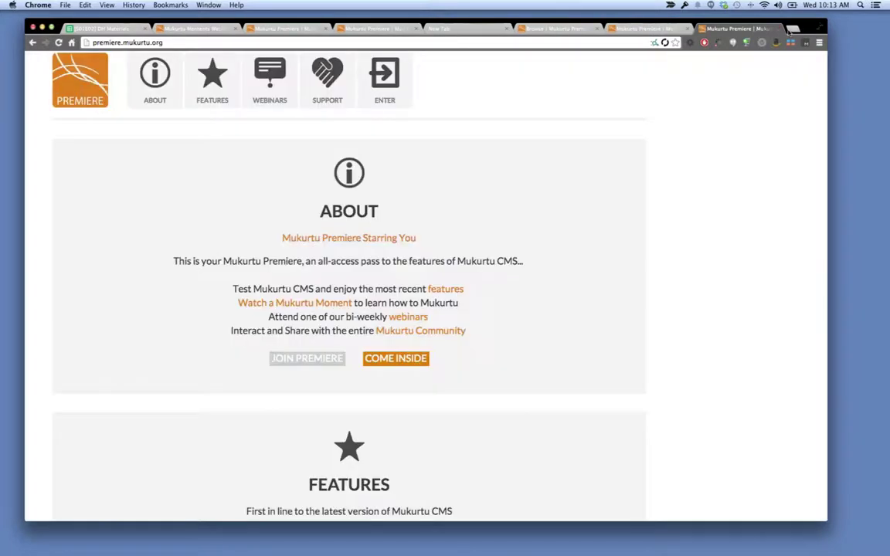
click(397, 73)
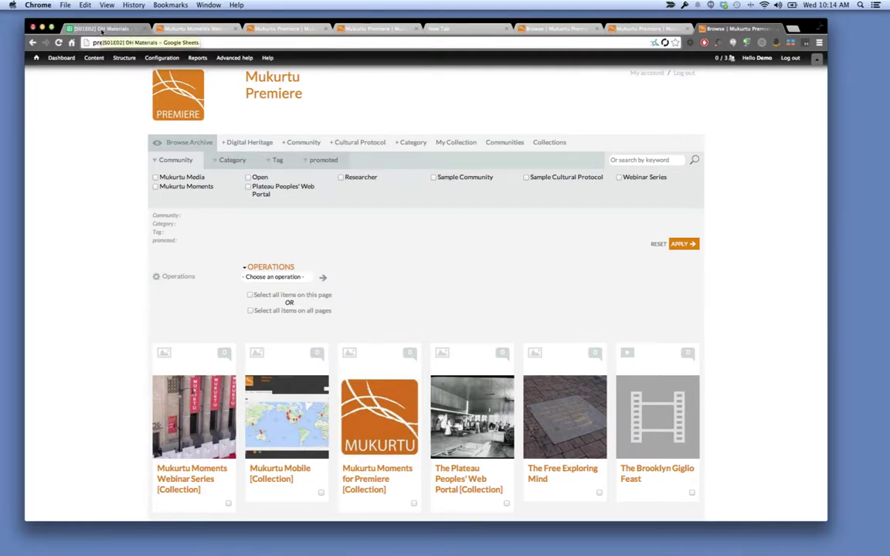
click(101, 28)
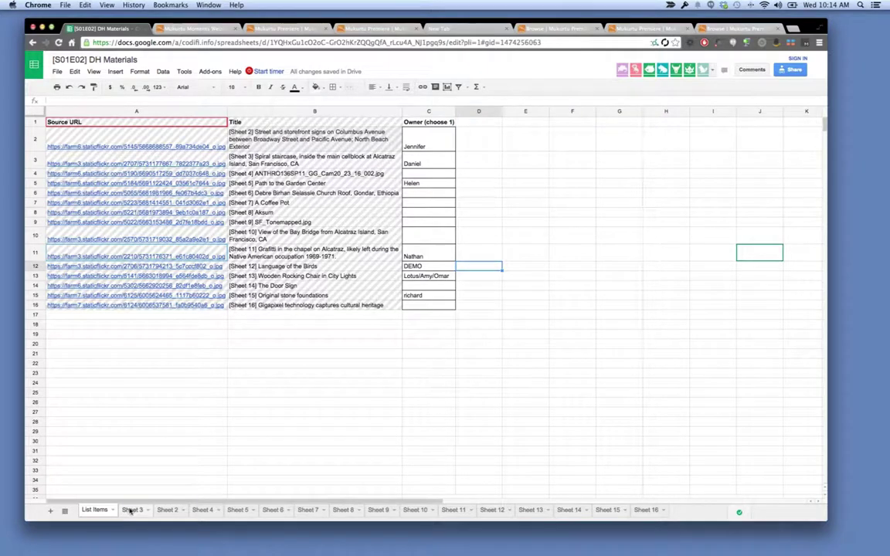
click(131, 511)
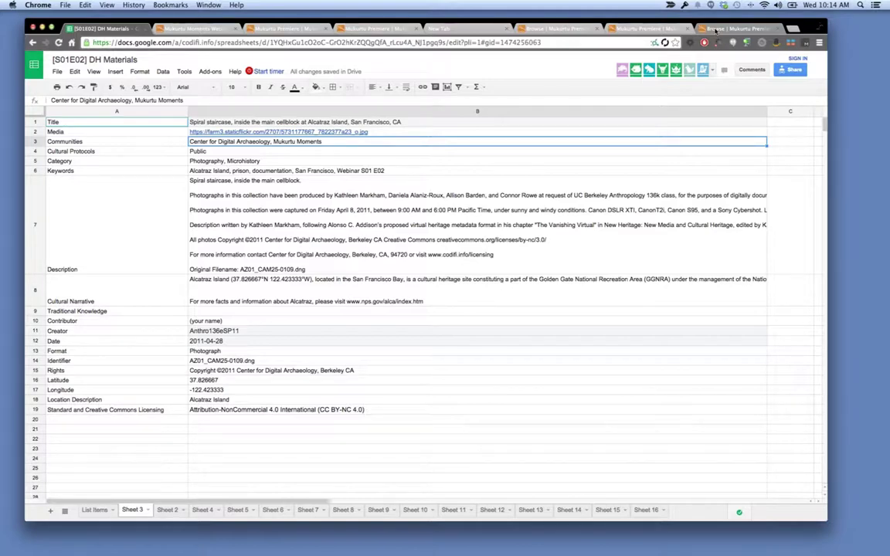
click(717, 29)
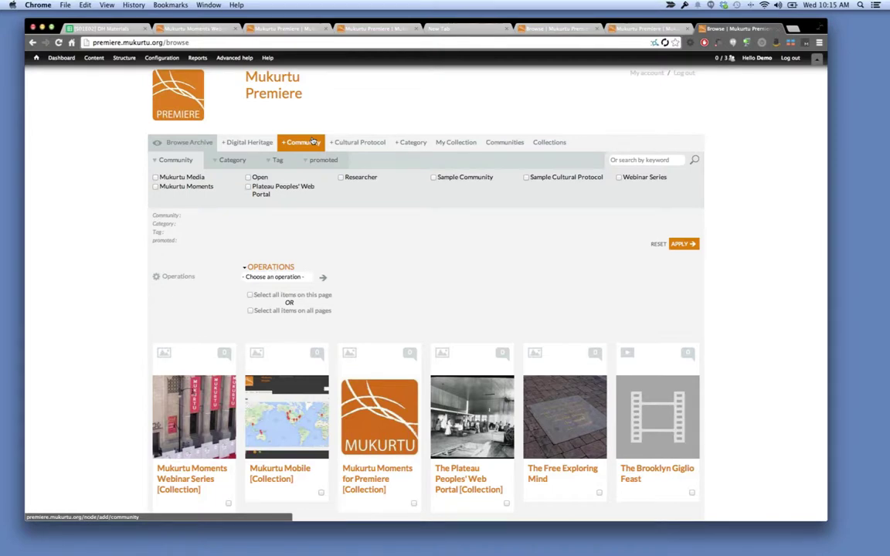
Start a community named 'Center for Digital Archaeology', keeping its sharing protocol at Open.
click(312, 141)
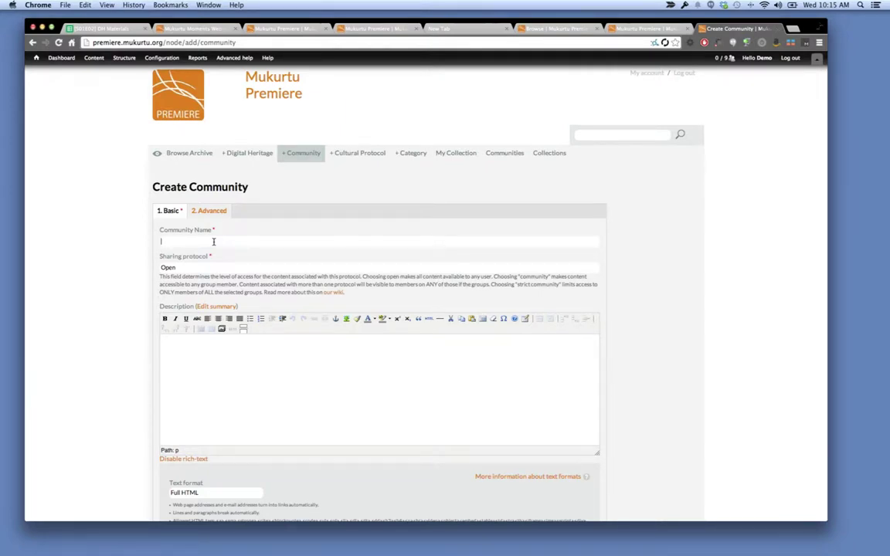
click(214, 242)
text(Center for Digital Archaeology)
click(176, 268)
click(176, 267)
scroll(176, 268, down, 5)
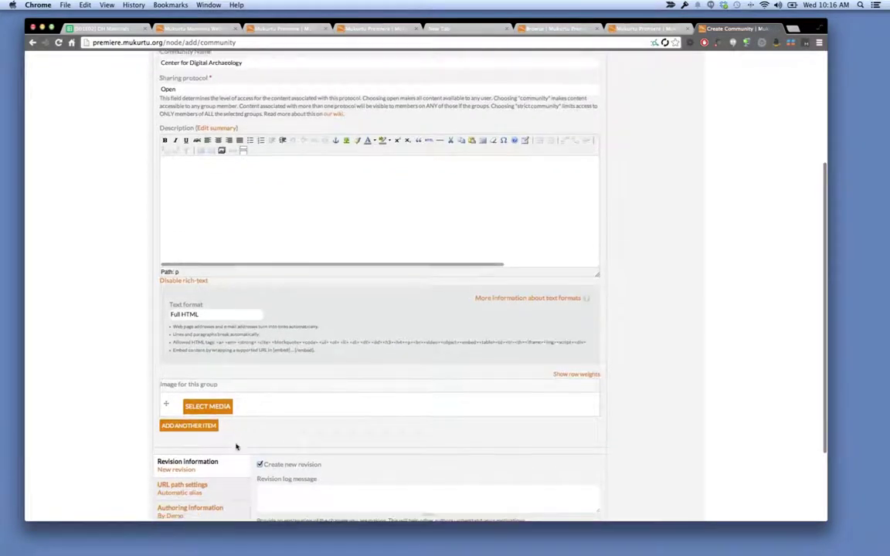
Pick the grey logo from the media library as the community image and save the community.
click(218, 408)
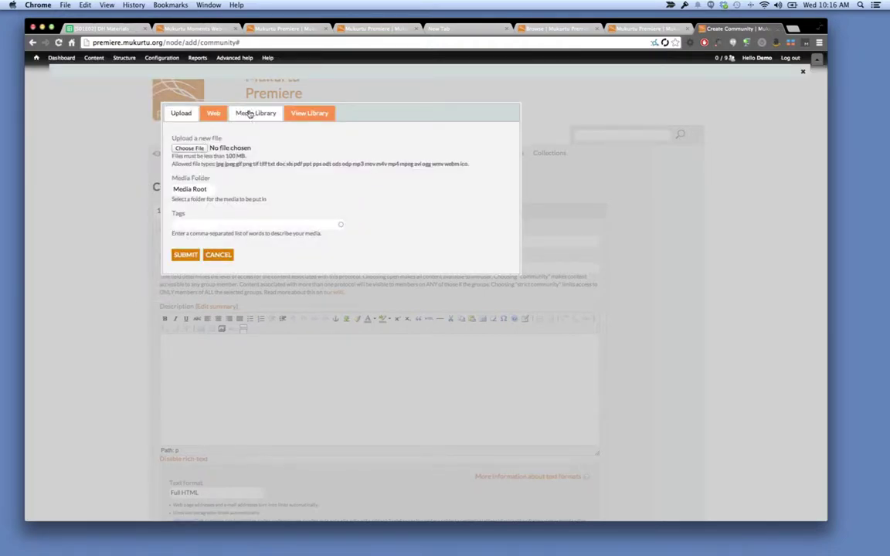
click(251, 114)
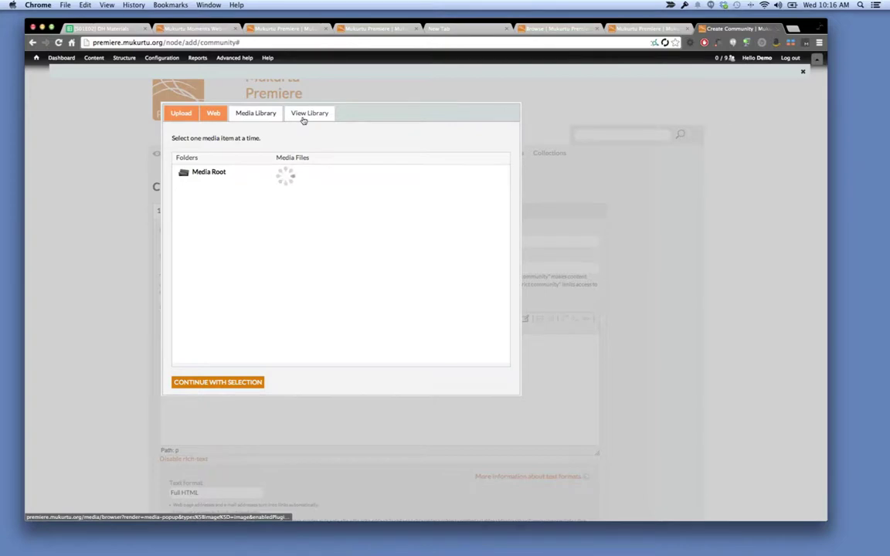
click(304, 117)
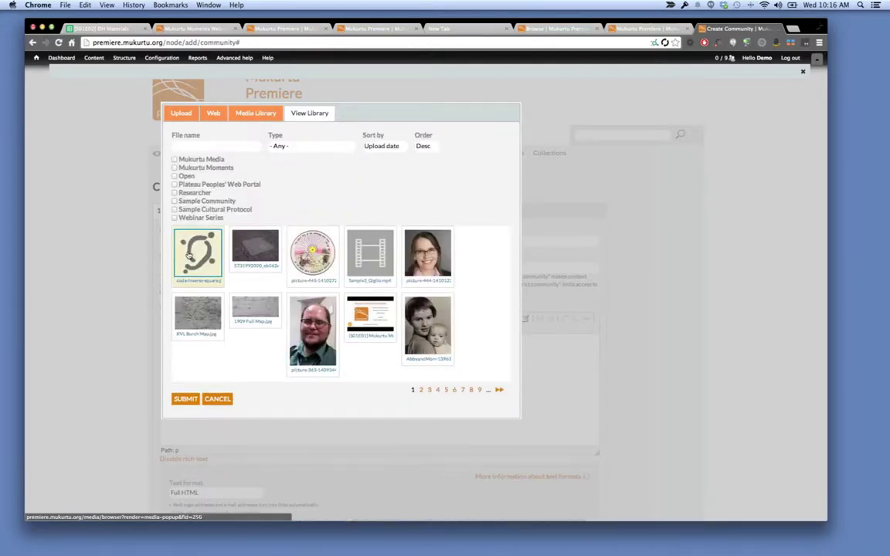
click(186, 399)
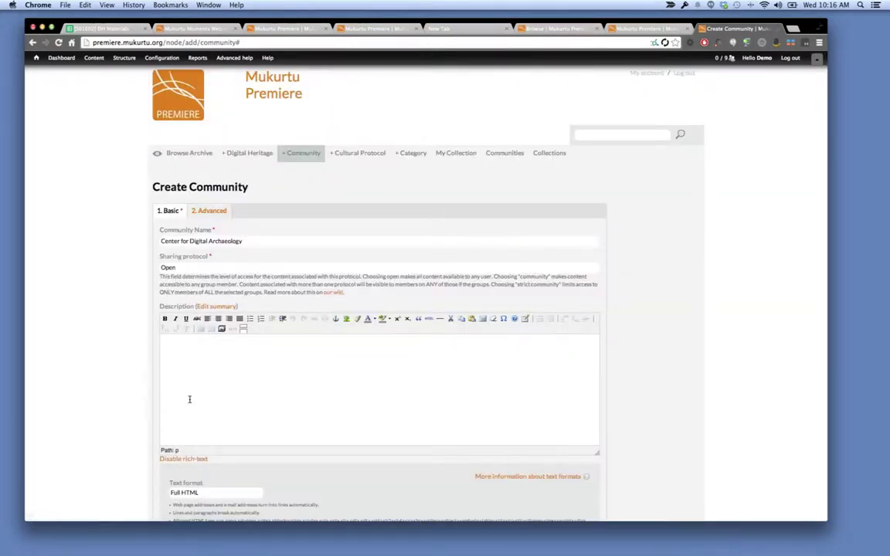
scroll(189, 400, down, 8)
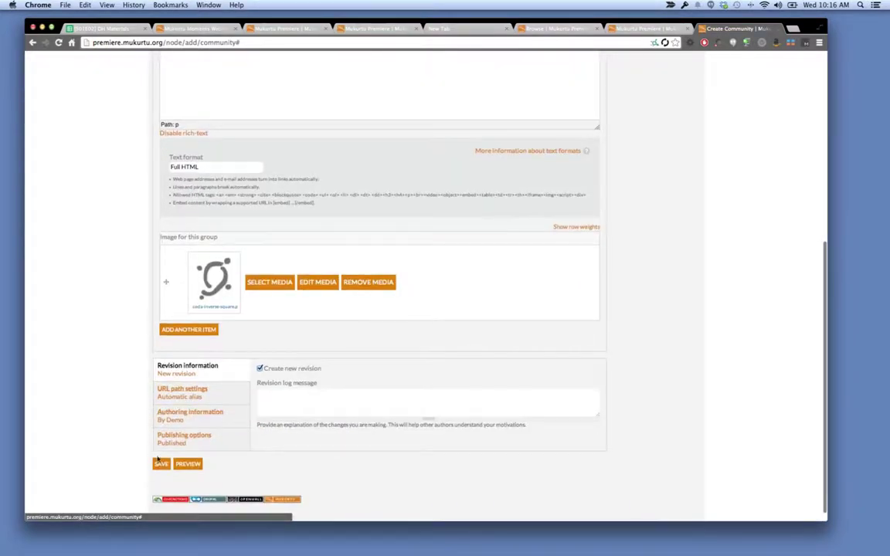
click(162, 463)
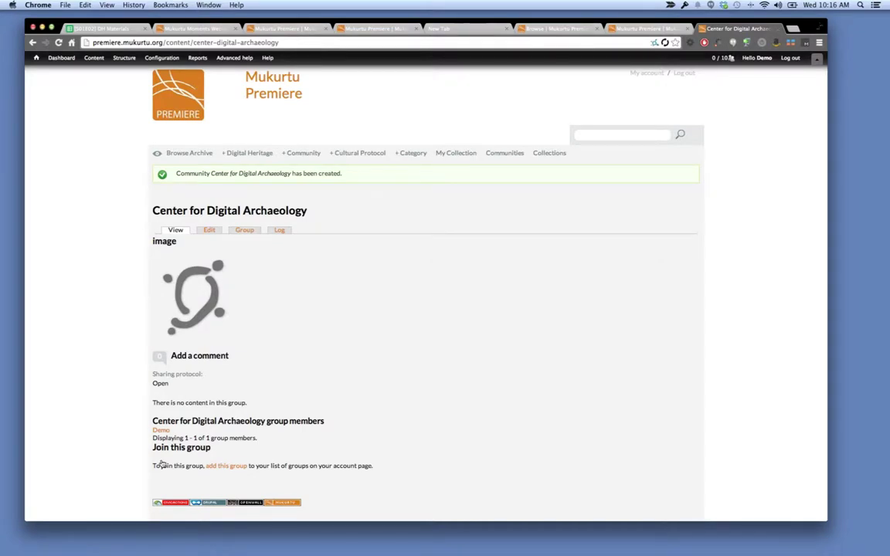
Bring up a blank Create Cultural Protocols form via '+ Cultural Protocol'.
scroll(158, 466, down, 1)
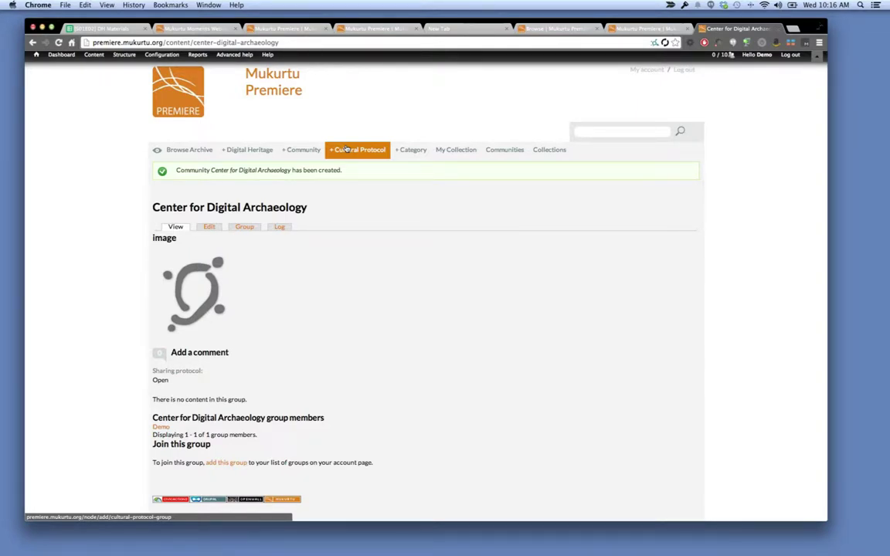
click(347, 149)
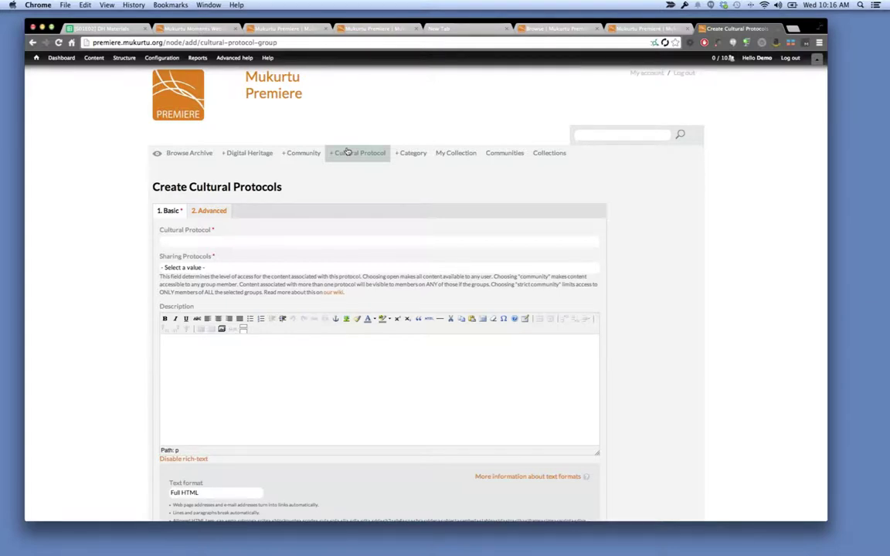
Name the cultural protocol 'Public' and expand the Sharing Protocols choices.
click(315, 240)
text(Public)
click(324, 266)
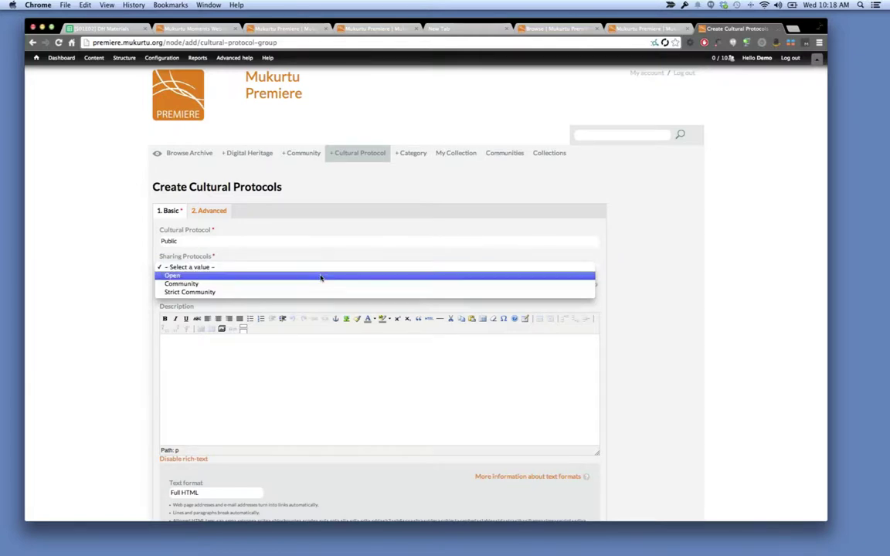
Choose Open as the Public protocol's sharing protocol.
click(321, 276)
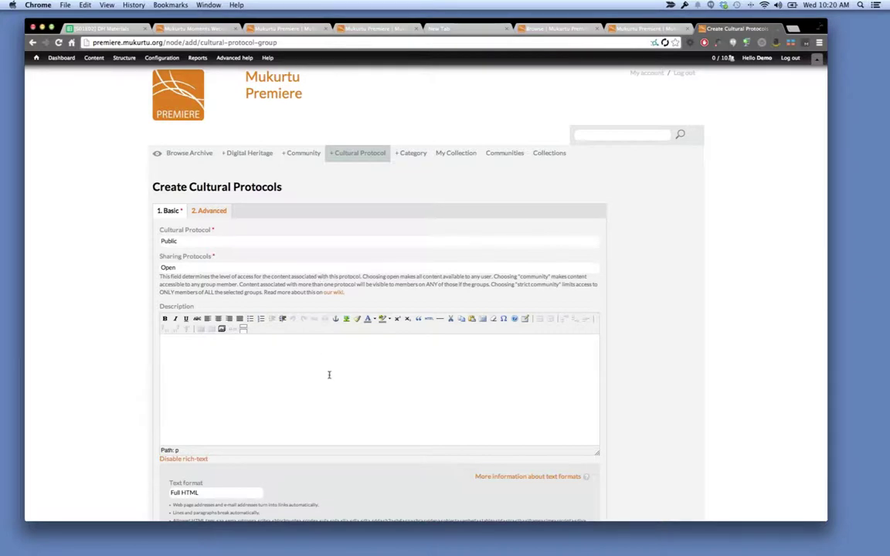
scroll(326, 373, down, 8)
Save the Public protocol and go to the Browse Archive page.
click(163, 465)
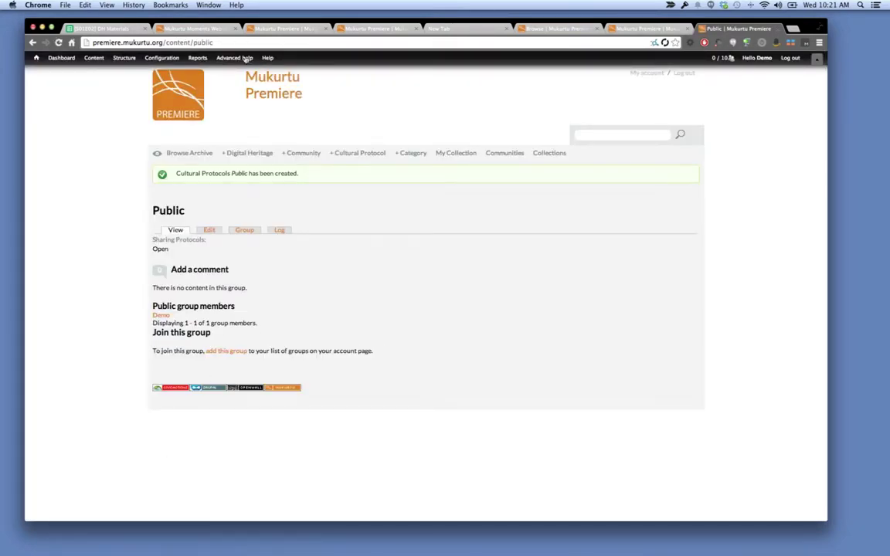
click(189, 155)
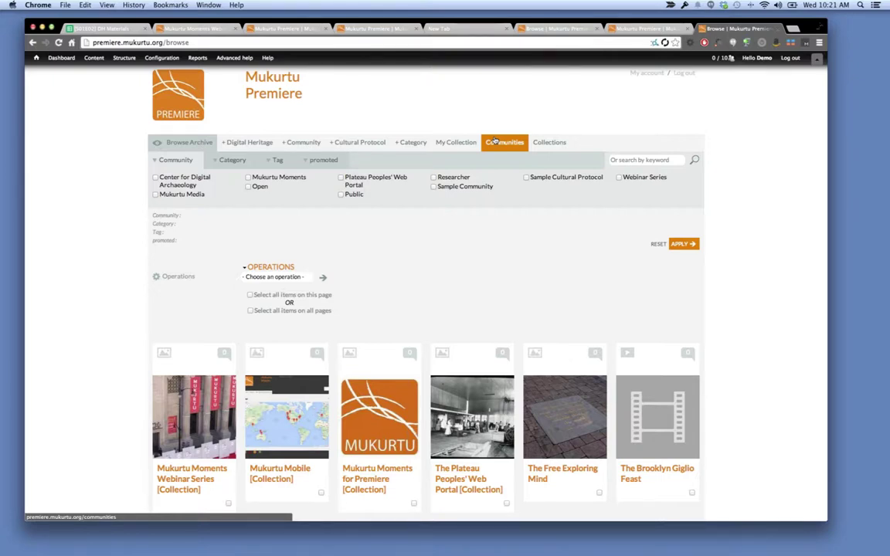
Show the Communities page listing Center for Digital Archaeology alongside the other four communities.
click(495, 141)
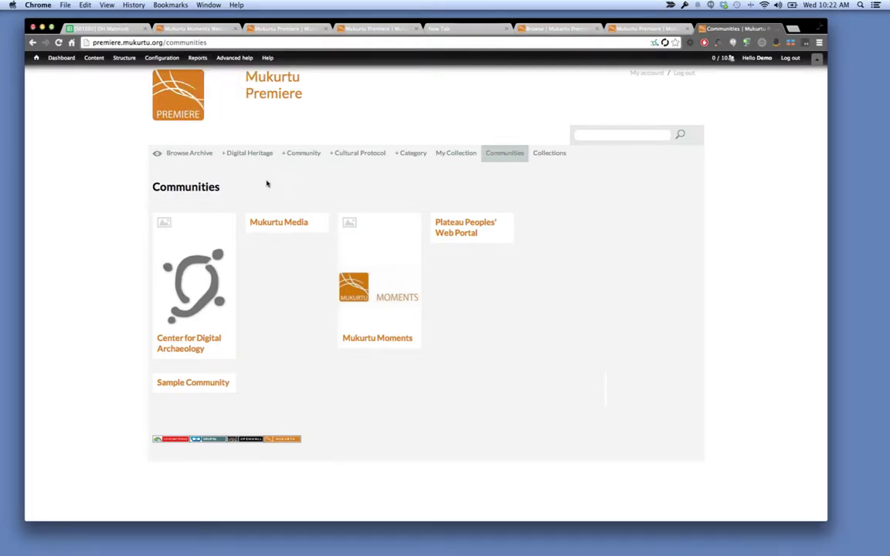
Switch to the '[S01E02] DH Materials' spreadsheet and its List Items sheet.
click(121, 27)
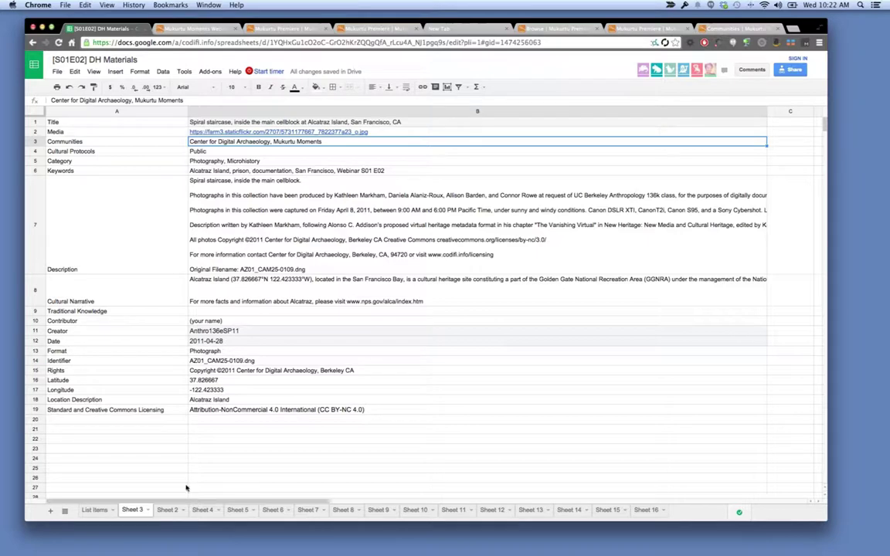
click(103, 514)
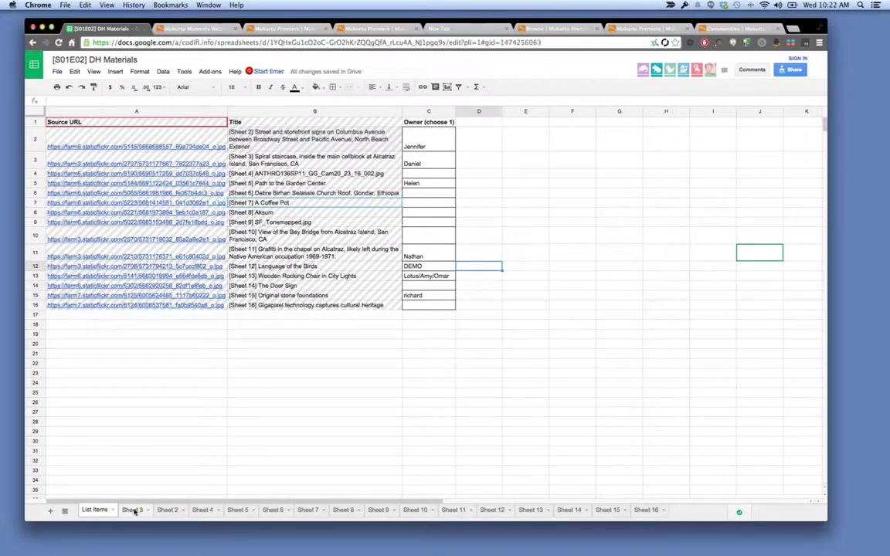
Check Sheet 3's Cultural Protocols and Category (Photography, Microhistory) values, then return to Mukurtu Communities.
click(133, 510)
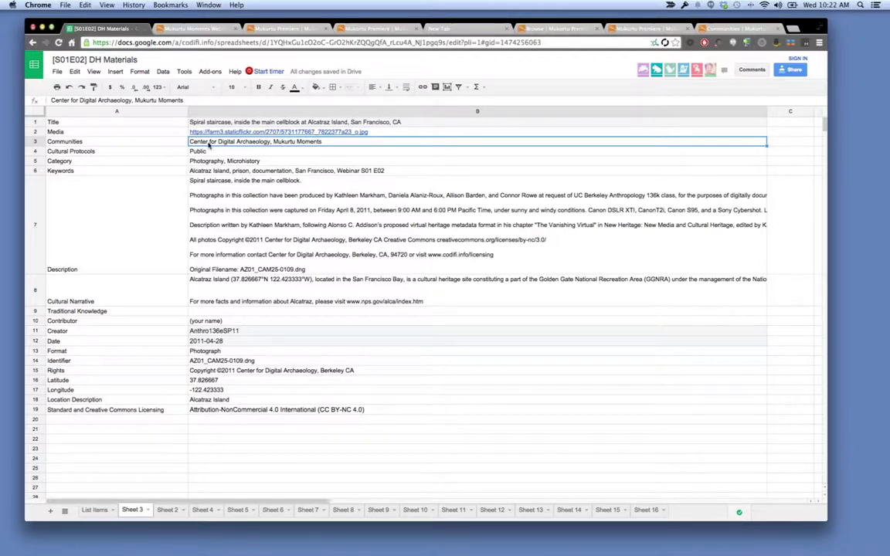
click(207, 151)
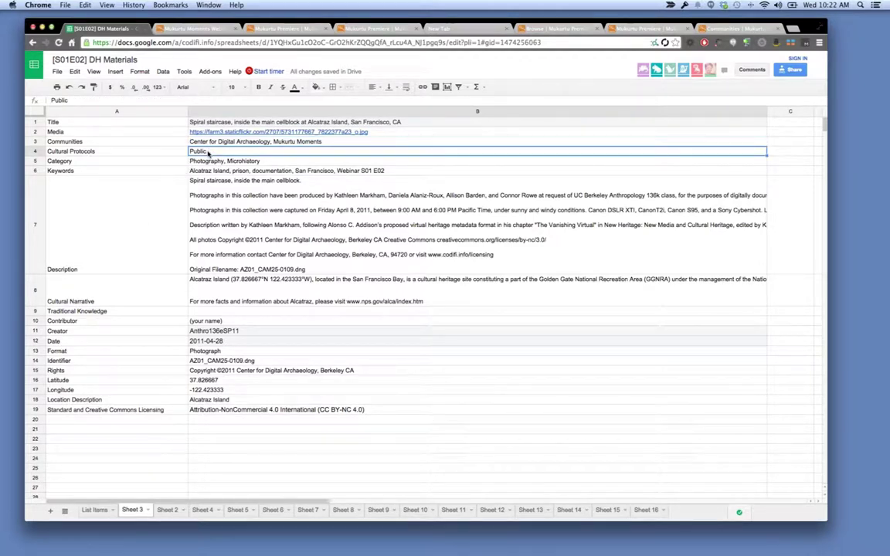
click(218, 161)
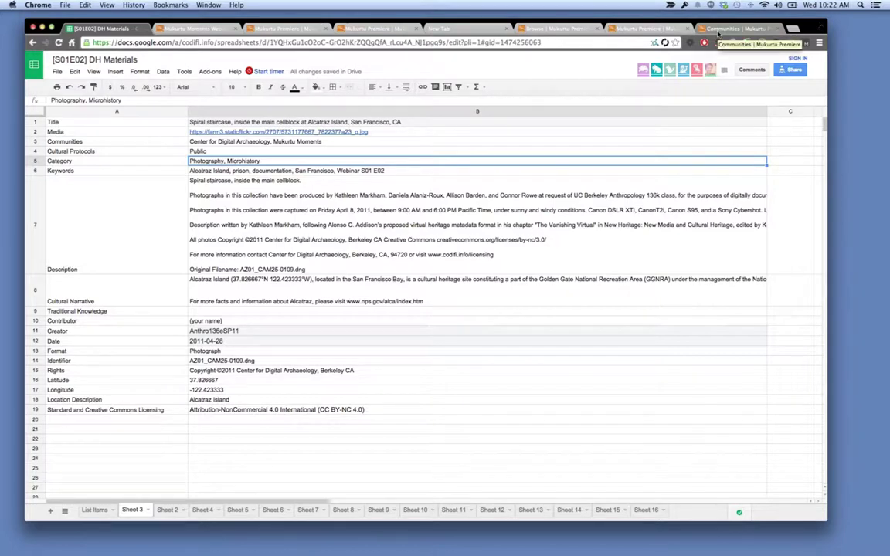
click(717, 34)
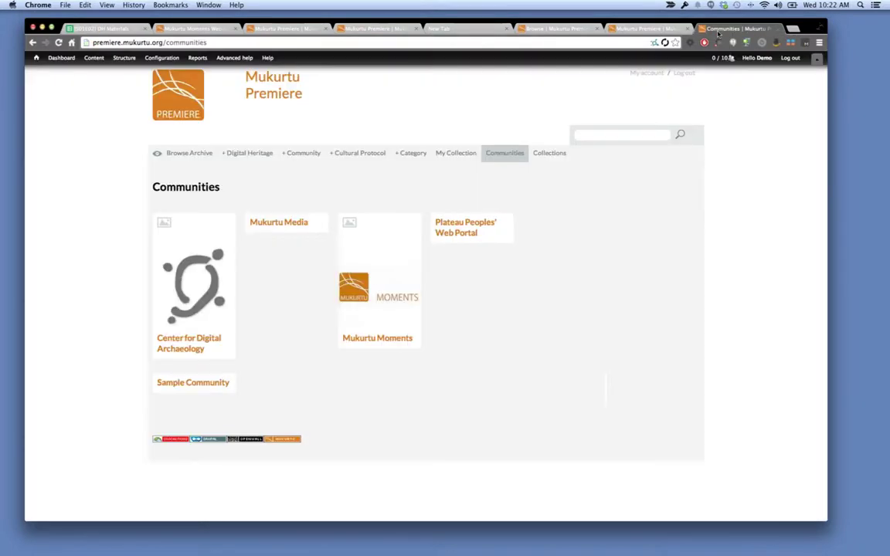
Review the archive's existing categories under Browse Archive, then start a new category term.
click(200, 153)
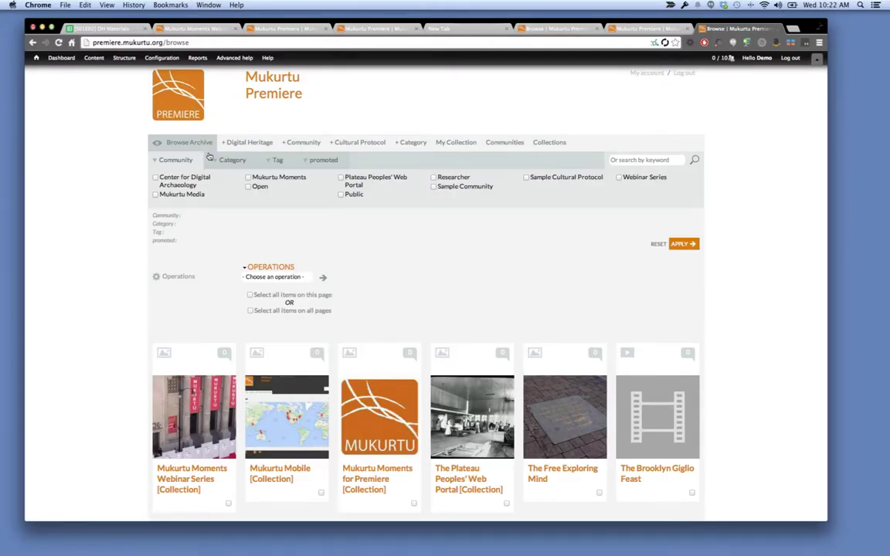
click(222, 160)
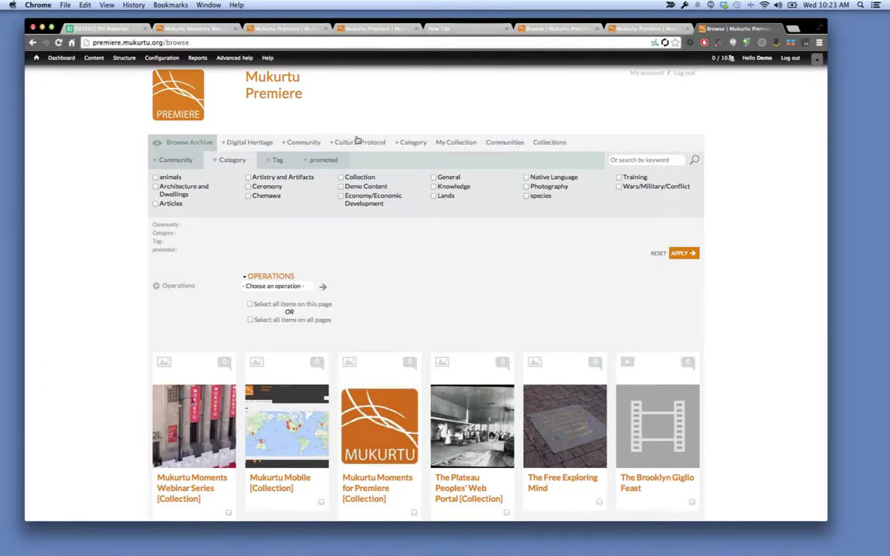
click(401, 142)
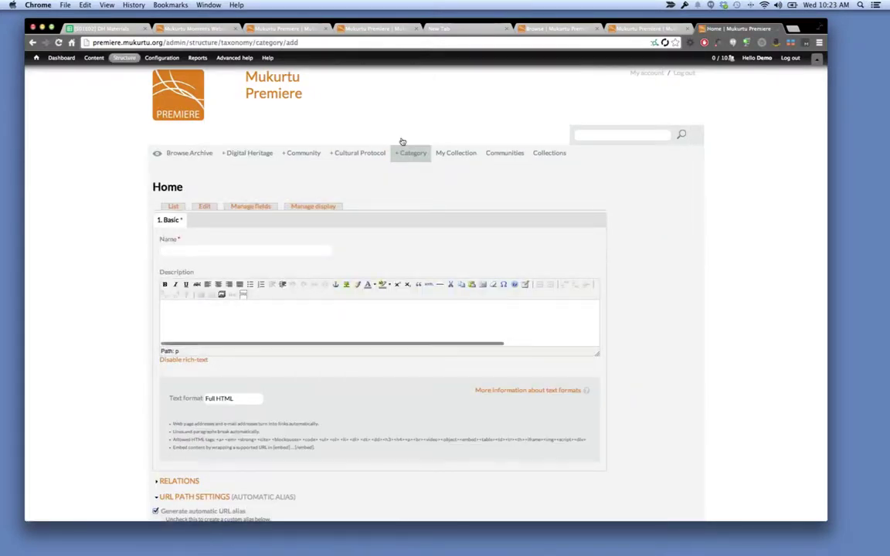
Create the category term 'Microhistory' and save it.
click(227, 247)
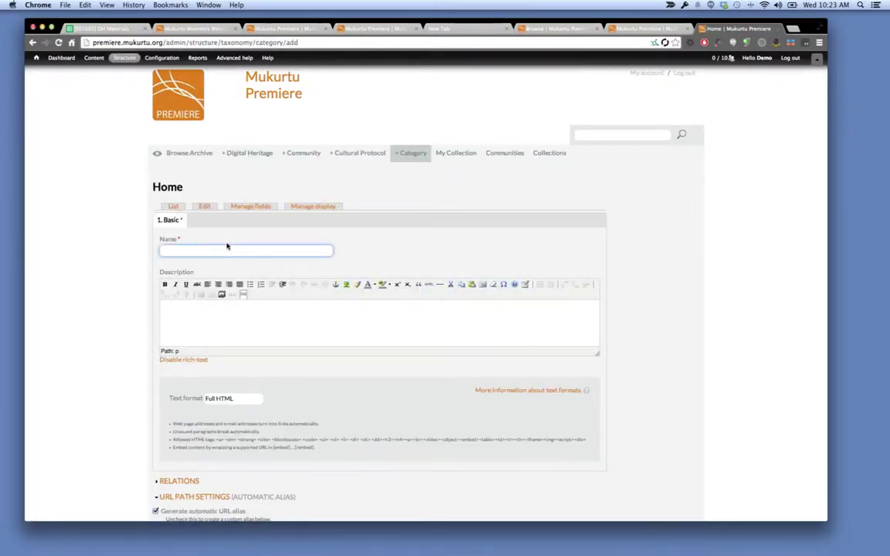
text(Microfistory)
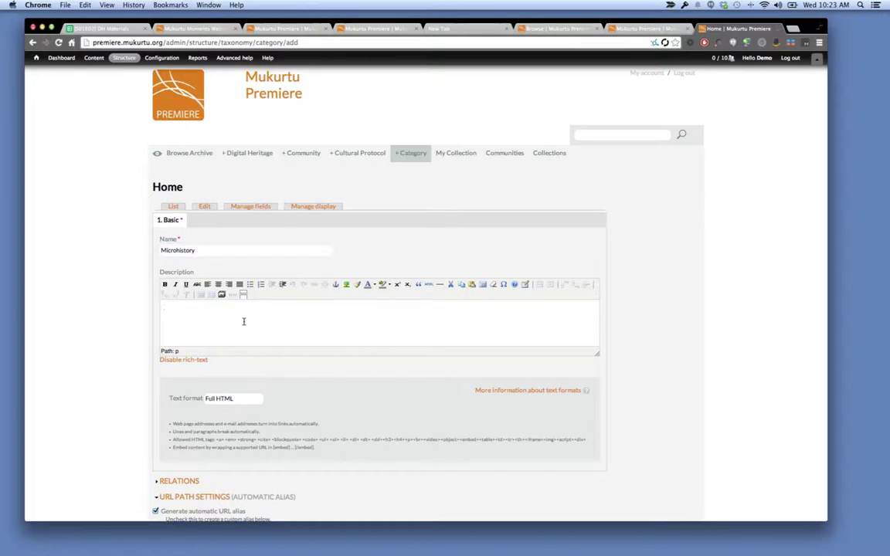
scroll(243, 321, down, 5)
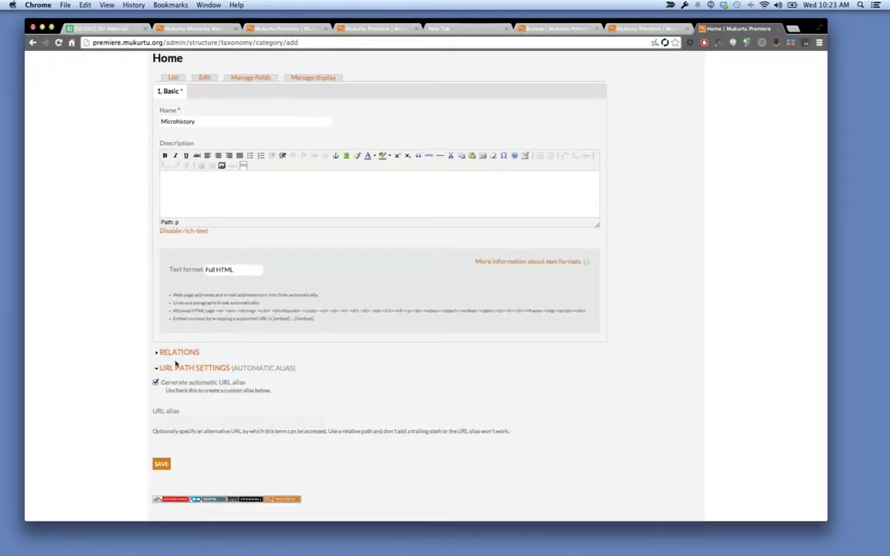
click(164, 463)
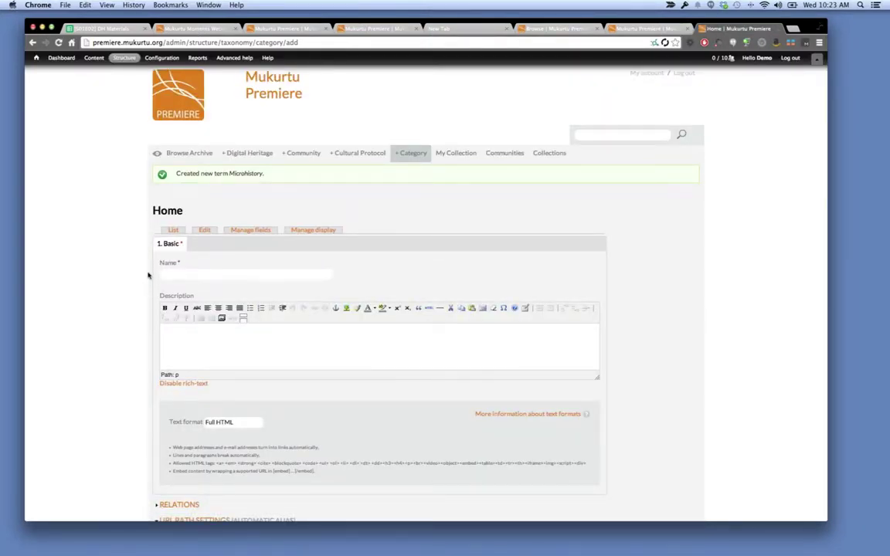
click(242, 161)
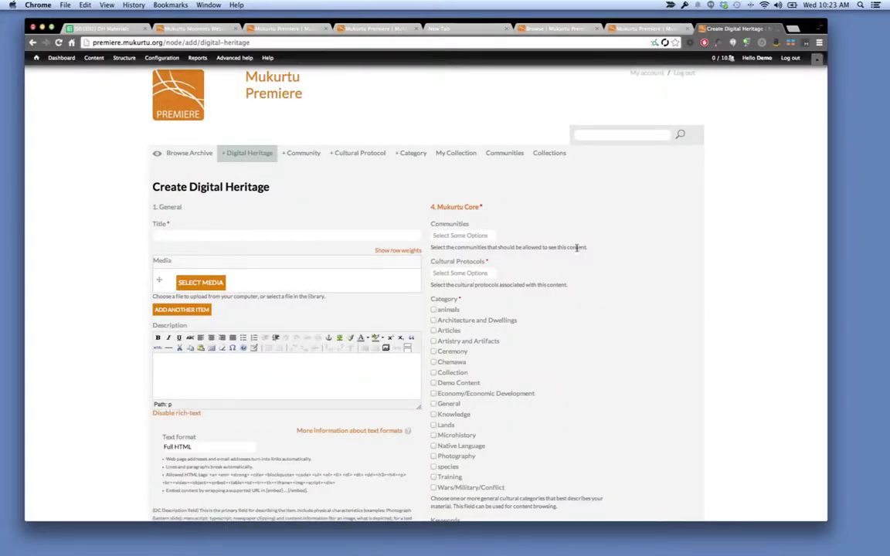
scroll(577, 248, down, 5)
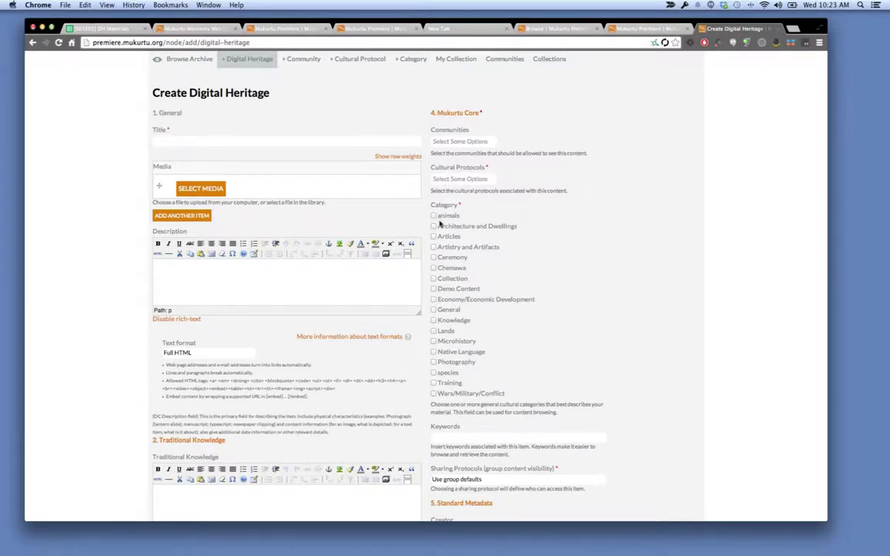
scroll(439, 223, down, 1)
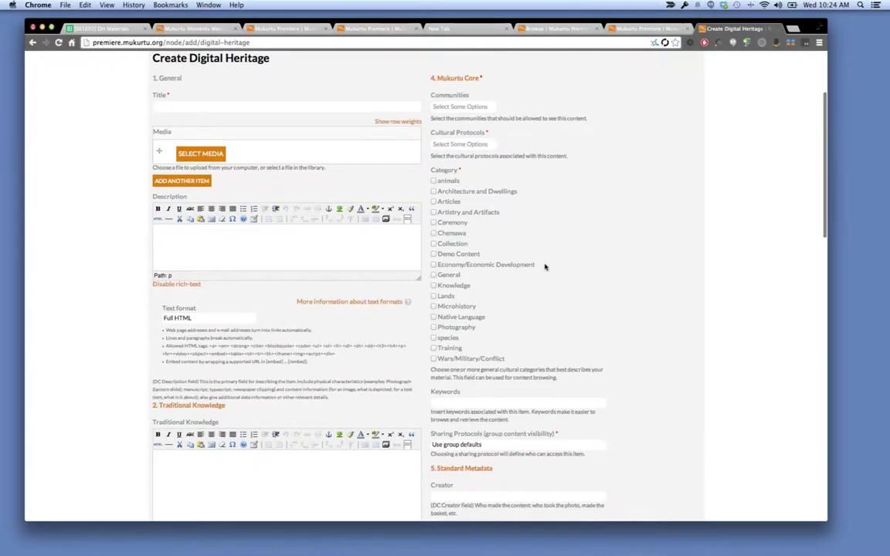
scroll(545, 267, down, 3)
scroll(544, 265, down, 1)
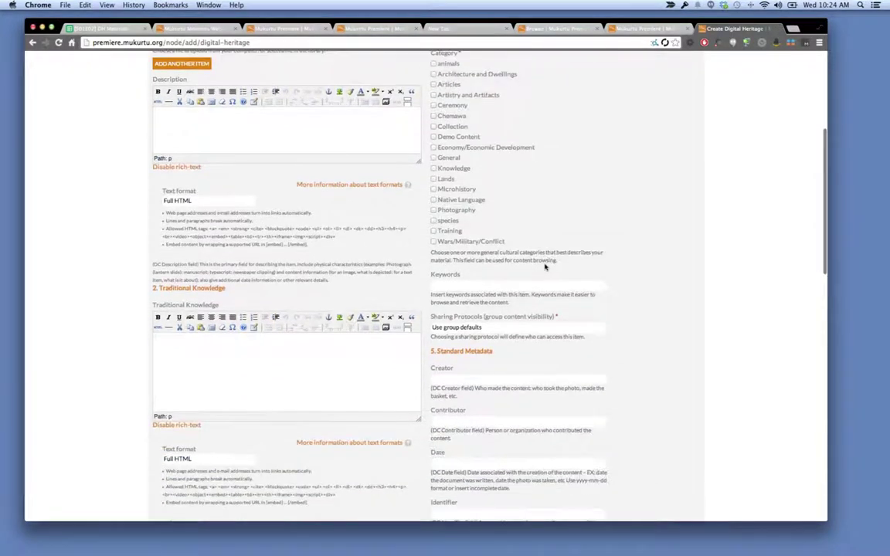
scroll(529, 352, down, 2)
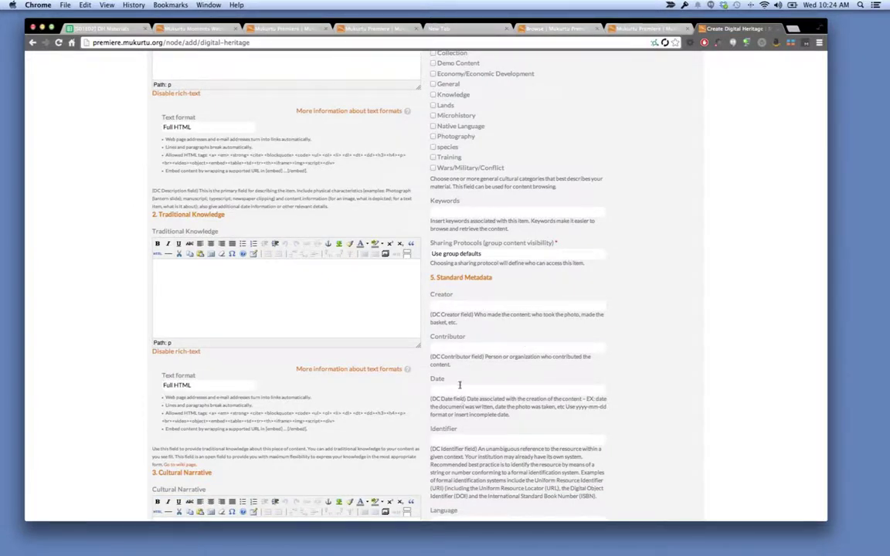
mouse_move(453, 363)
mouse_down()
mouse_move(431, 357)
mouse_move(453, 366)
mouse_up()
scroll(422, 309, down, 5)
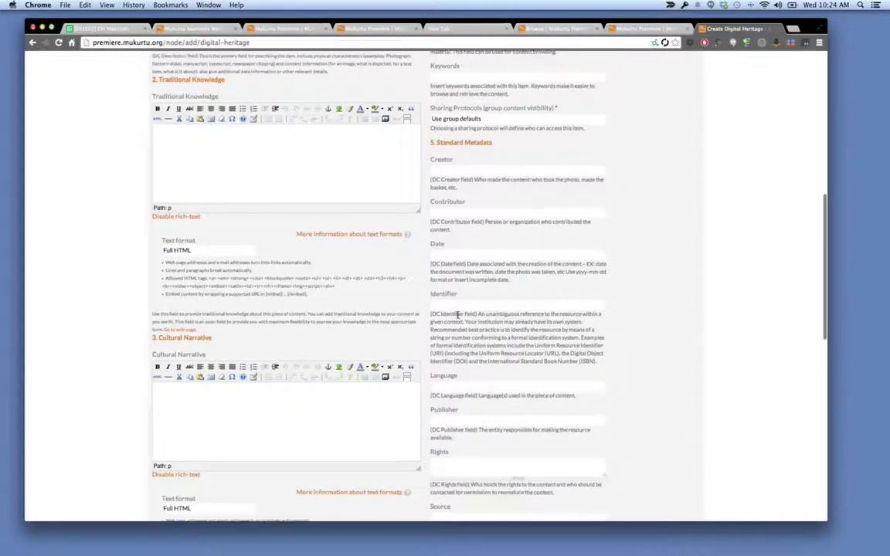
scroll(456, 314, down, 2)
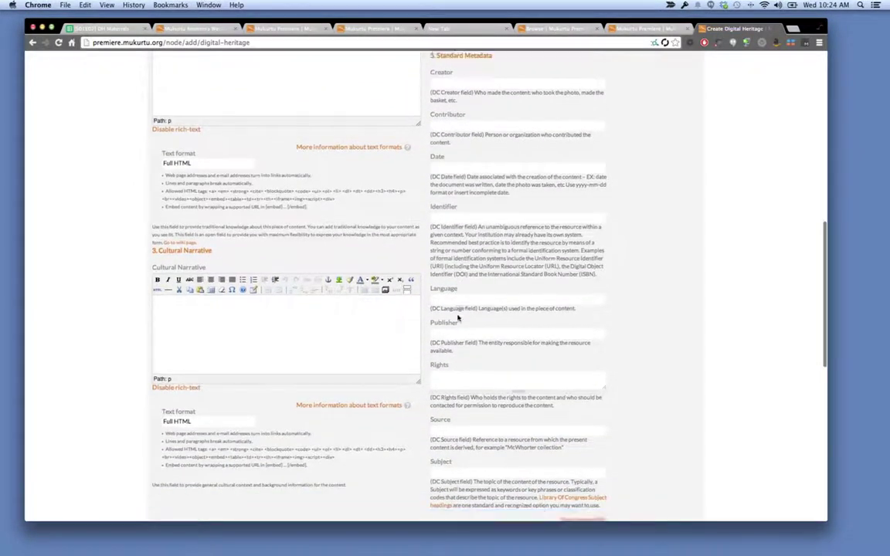
scroll(457, 314, down, 1)
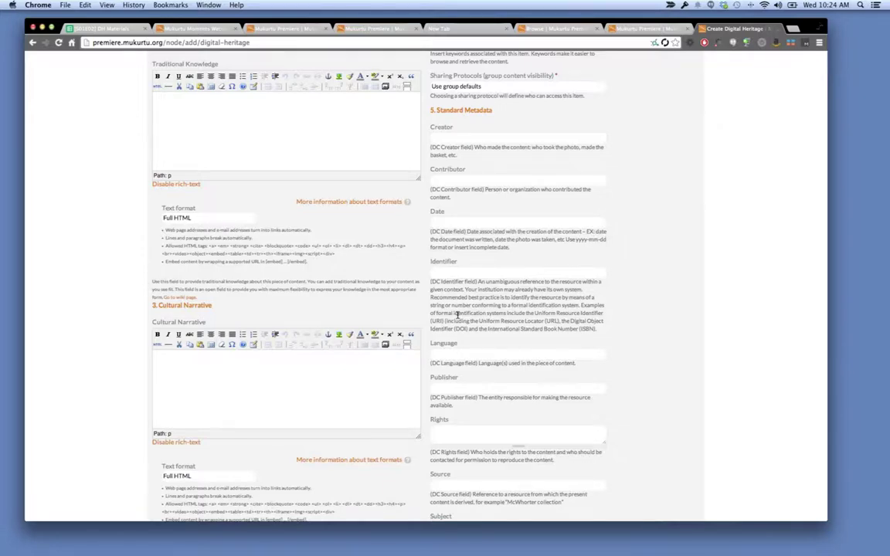
scroll(458, 315, up, 2)
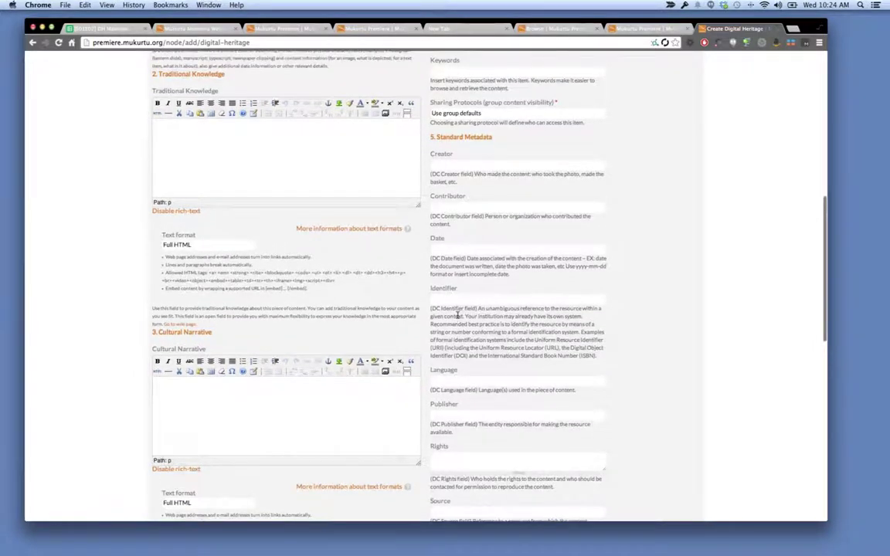
scroll(458, 315, up, 5)
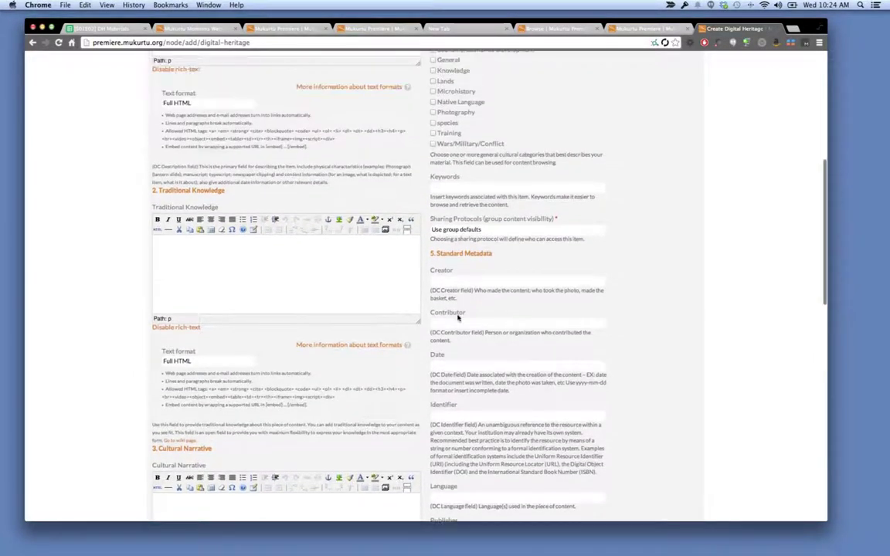
scroll(458, 317, up, 4)
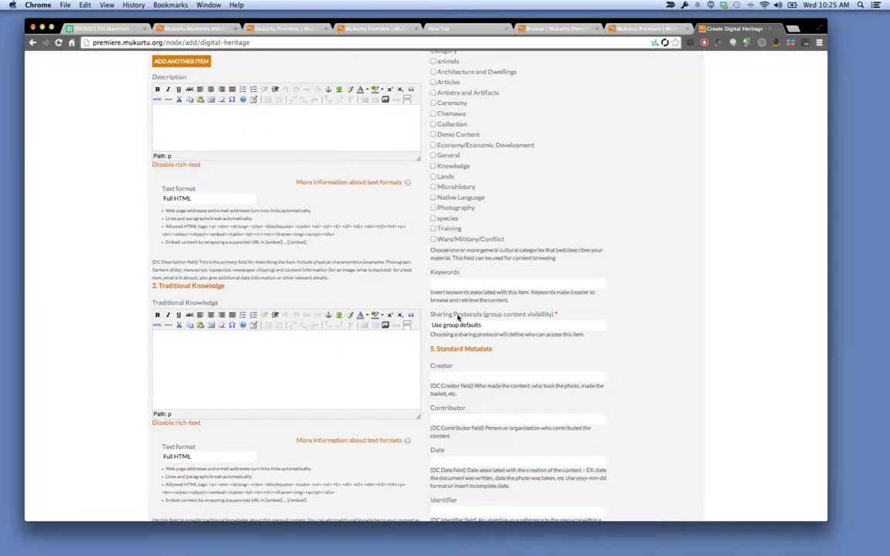
scroll(541, 167, up, 3)
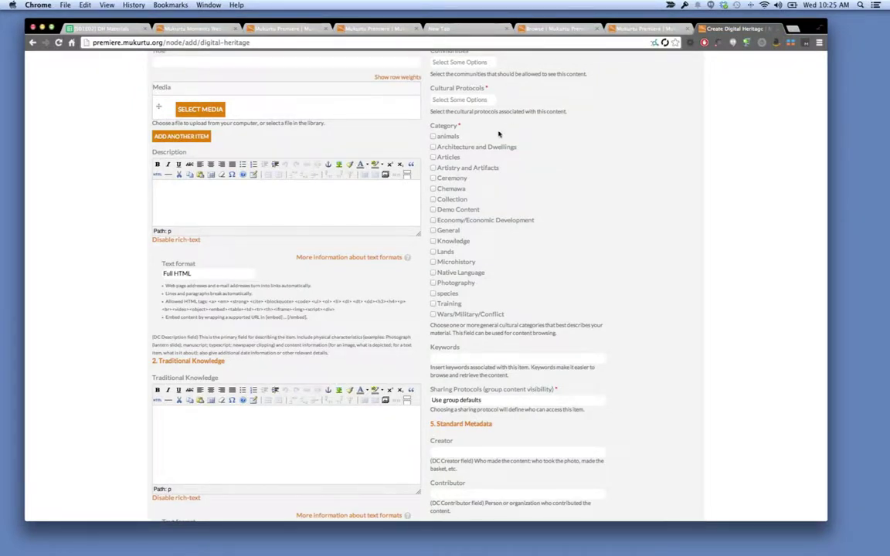
drag(514, 147, 447, 139)
key(super+c)
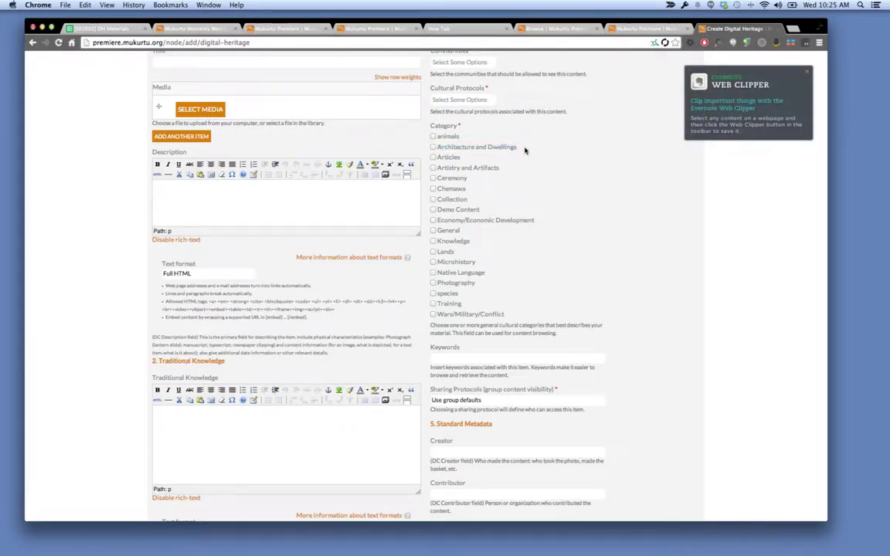
click(807, 73)
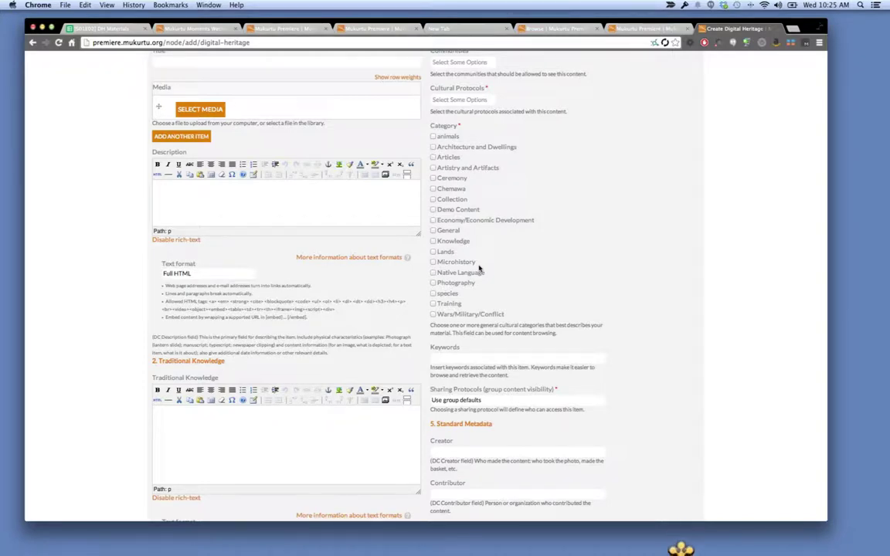
scroll(479, 267, up, 1)
scroll(479, 267, up, 5)
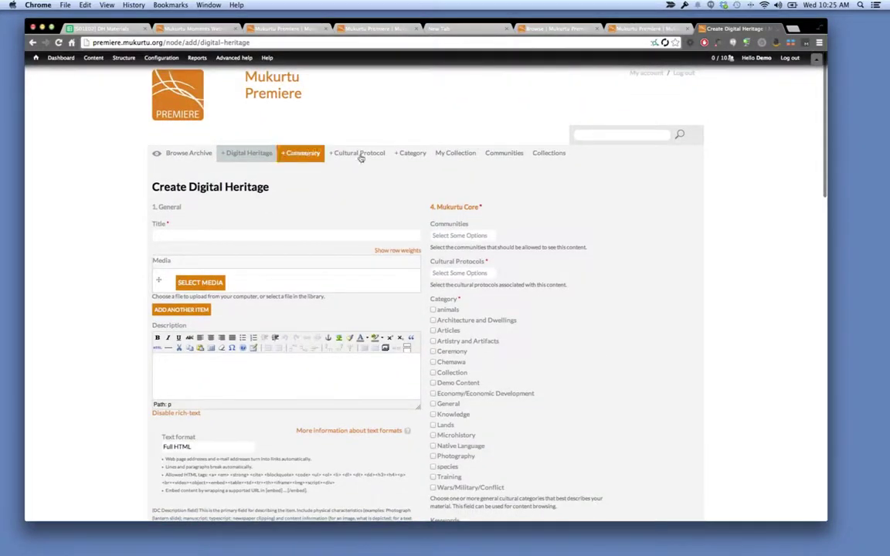
Add a new category term named 'Architecture and Dwellings' by pasting the name and saving.
click(398, 159)
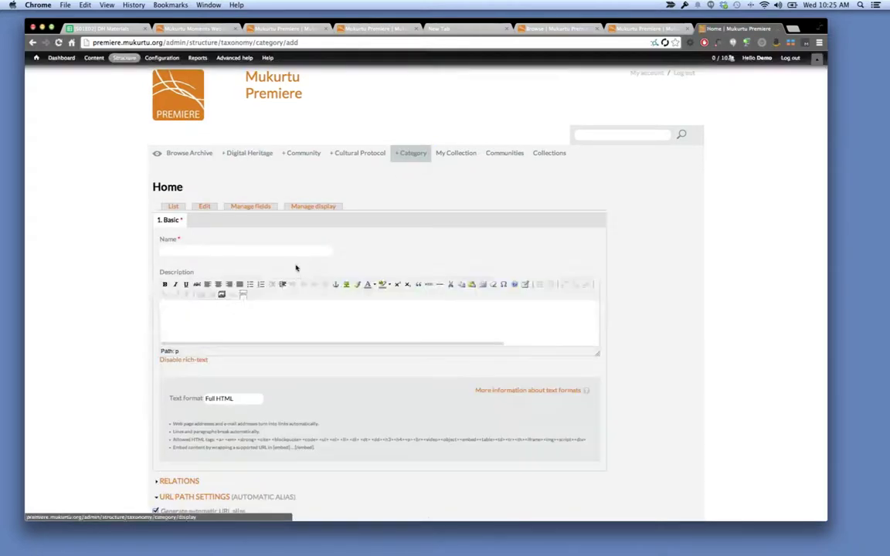
click(291, 253)
key(super+v)
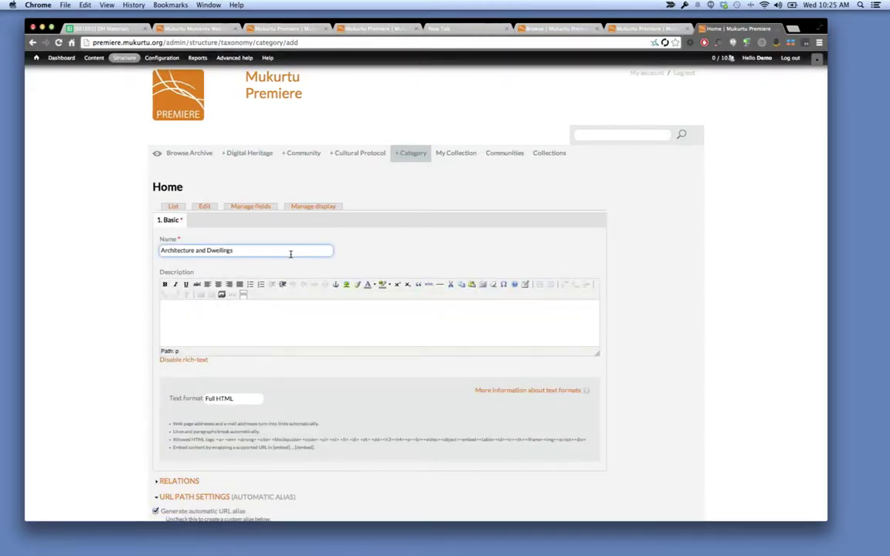
scroll(425, 304, down, 3)
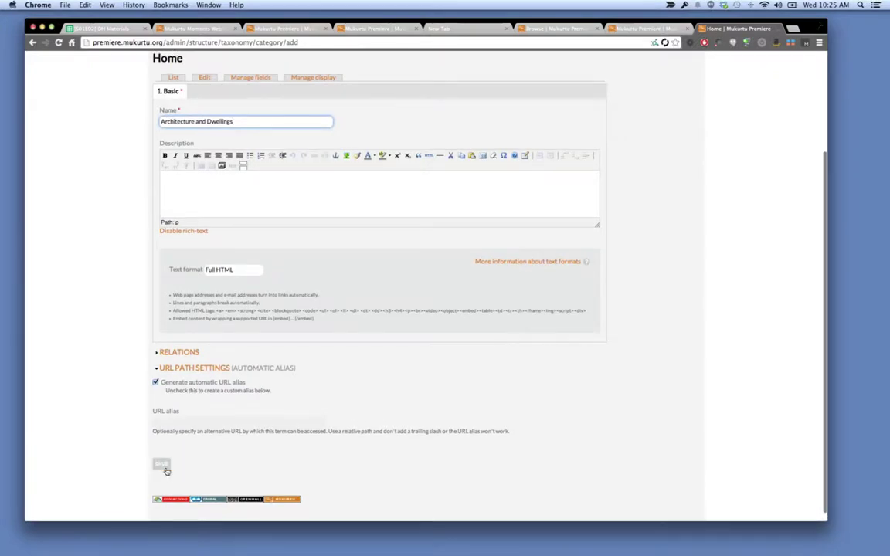
click(163, 467)
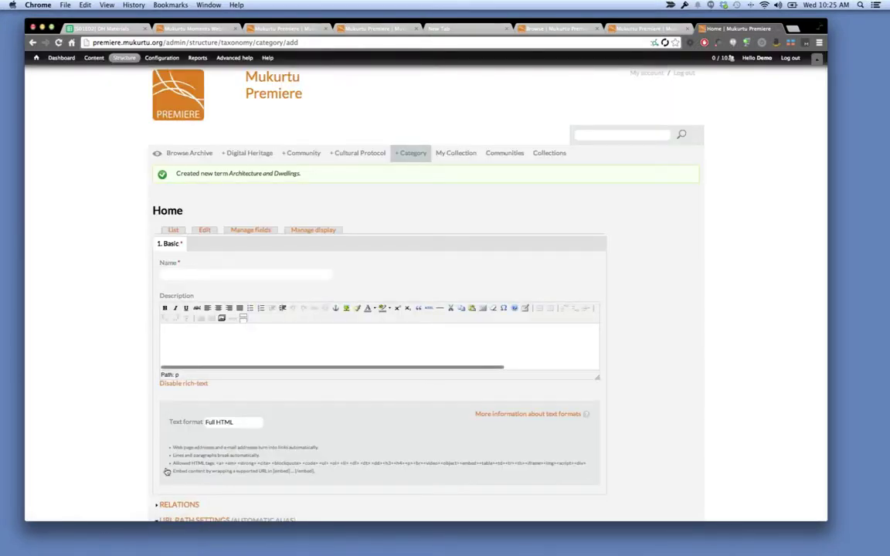
Go to Browse Archive and expand the Category filter to list its category checkboxes.
click(202, 159)
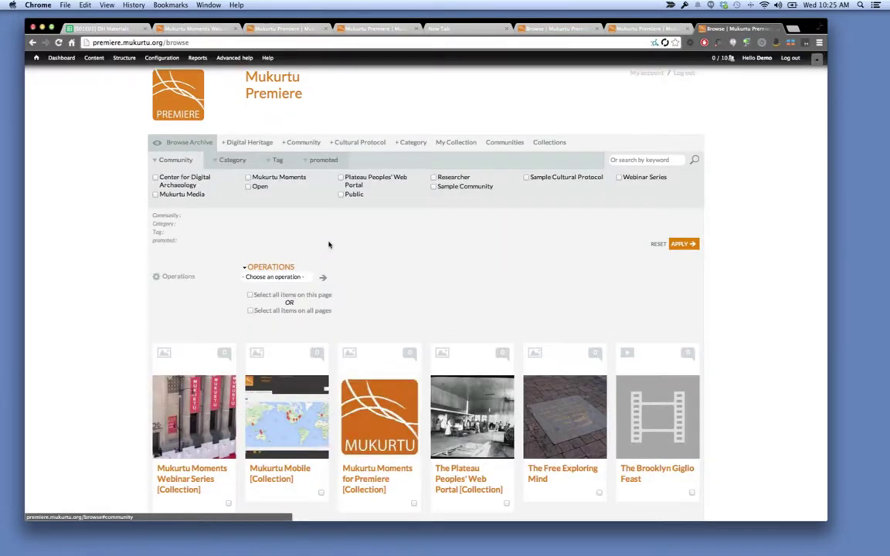
click(241, 163)
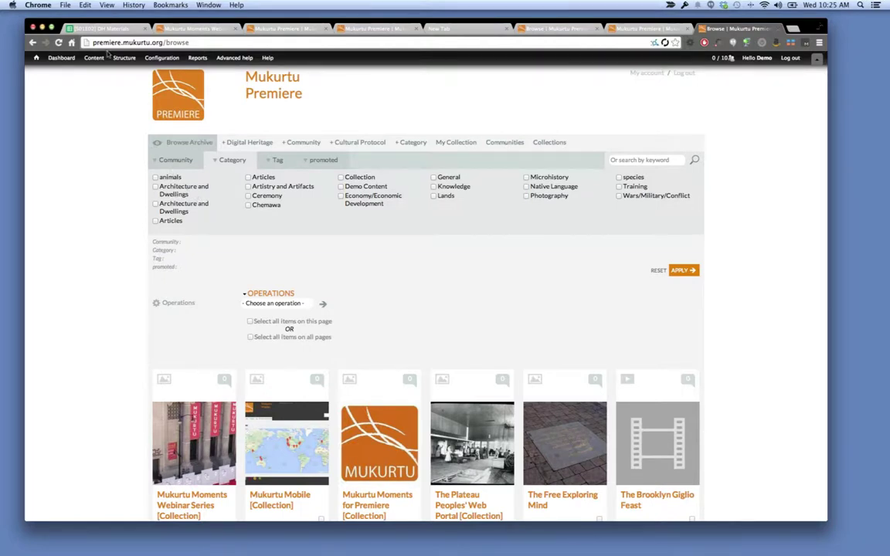
mouse_move(93, 59)
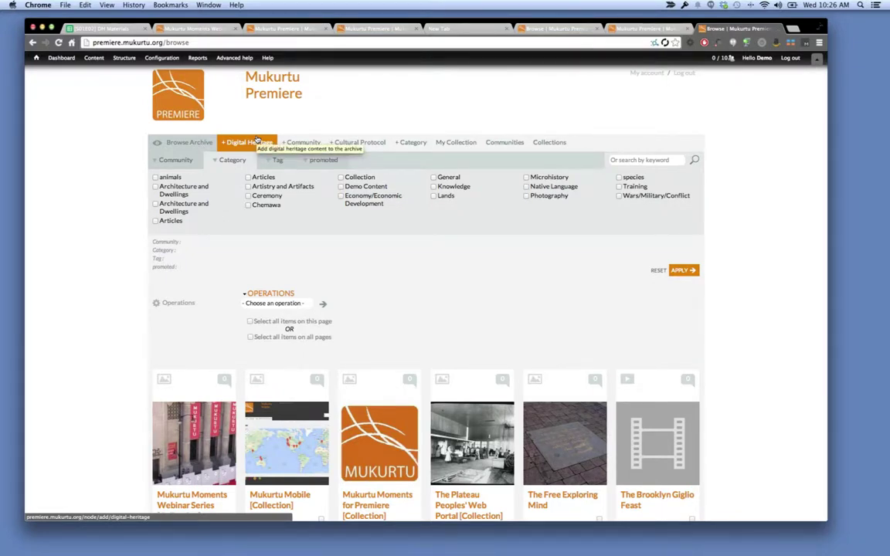
Open the Create Digital Heritage form, look over its fields, then switch to the DH Materials spreadsheet.
click(258, 141)
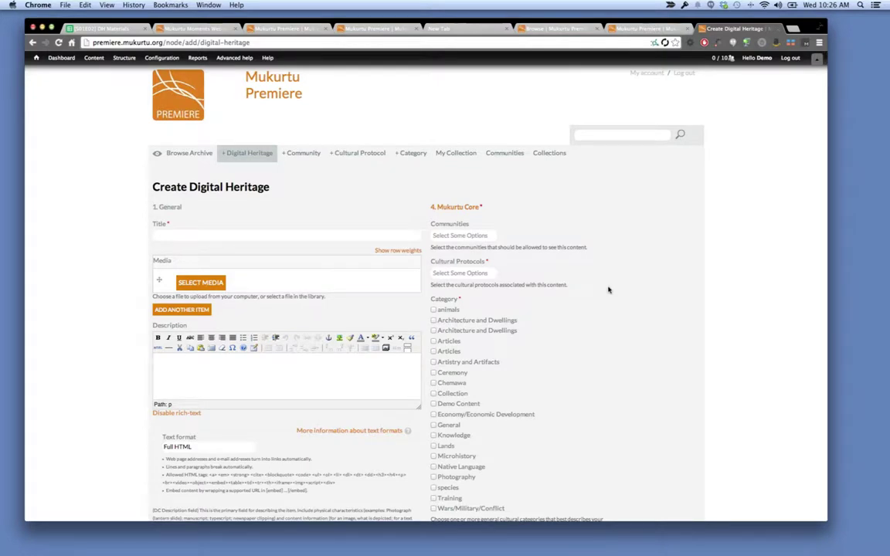
scroll(608, 290, down, 1)
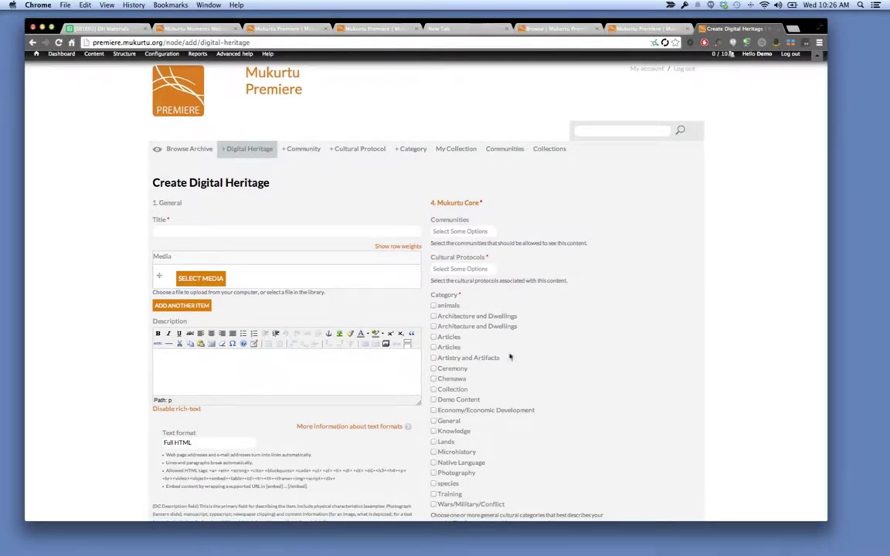
scroll(510, 357, down, 3)
scroll(510, 357, down, 1)
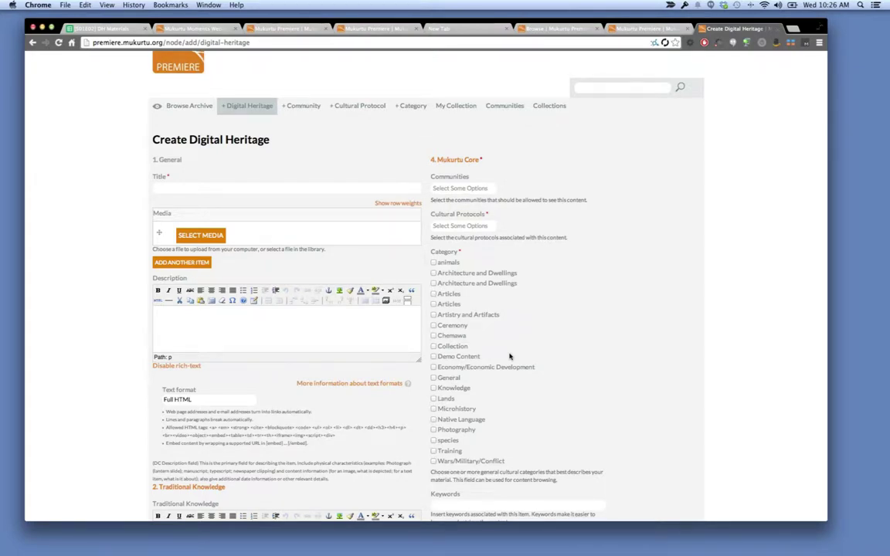
scroll(509, 356, up, 3)
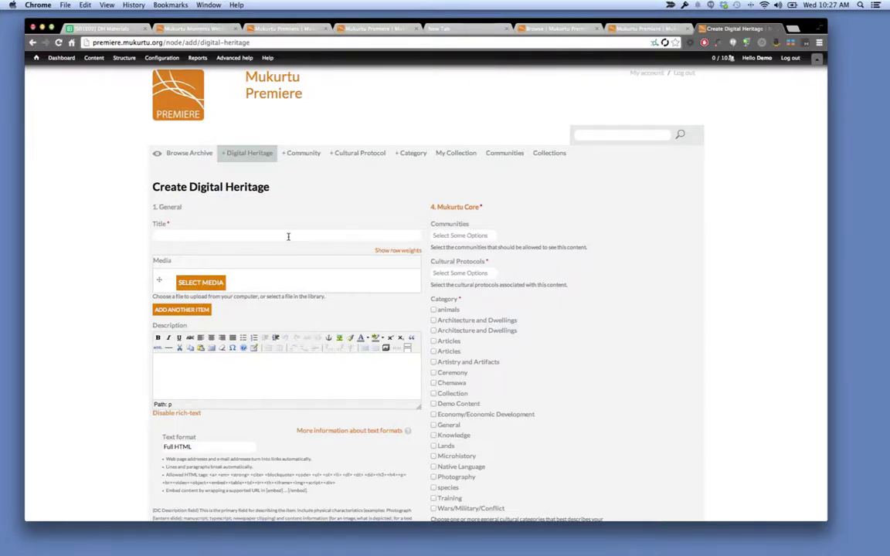
click(100, 29)
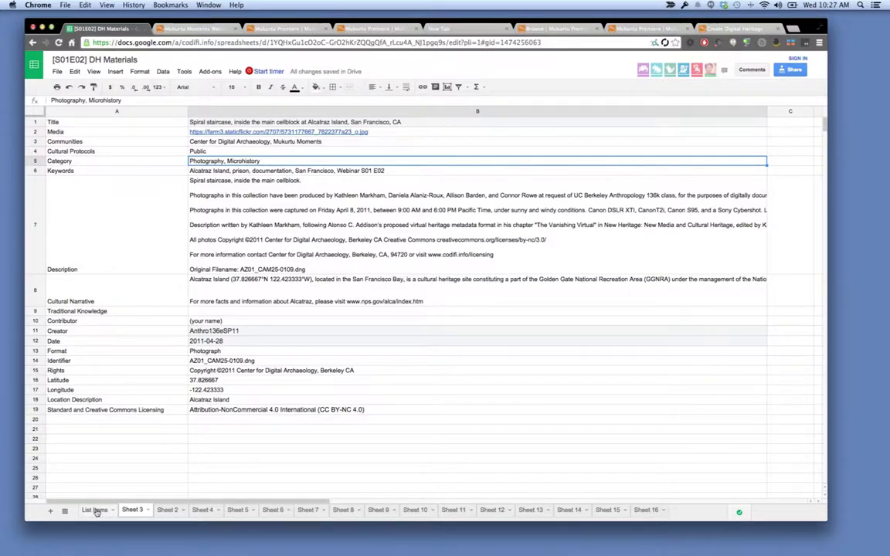
On the List Items sheet, open the source image link for row 12, 'Language of the Birds'.
click(96, 512)
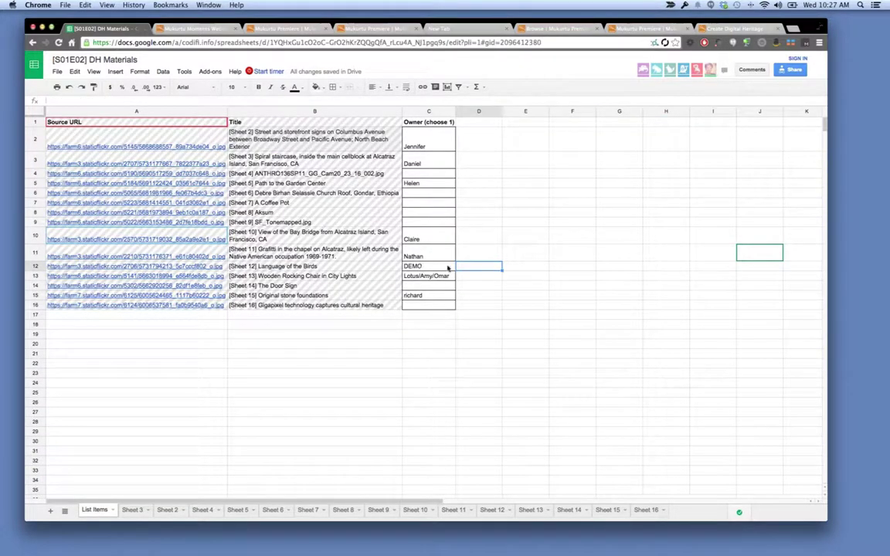
click(321, 267)
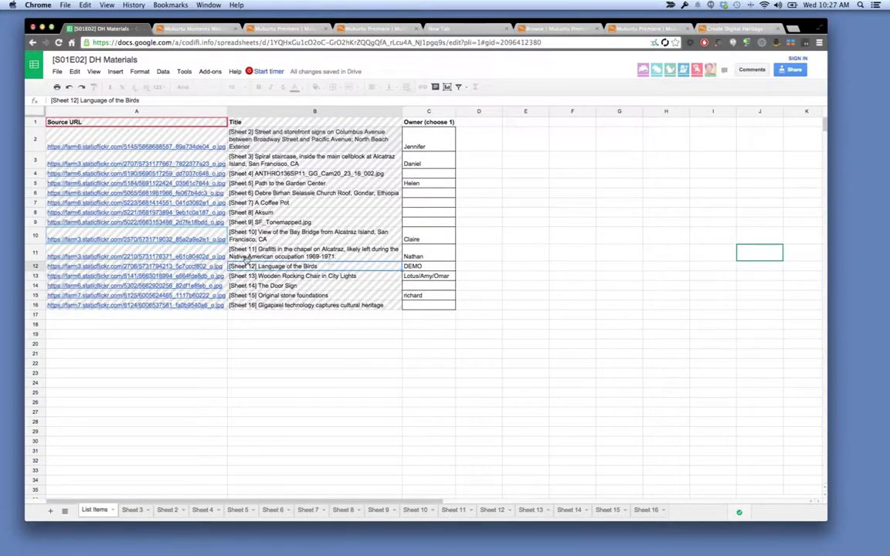
click(204, 266)
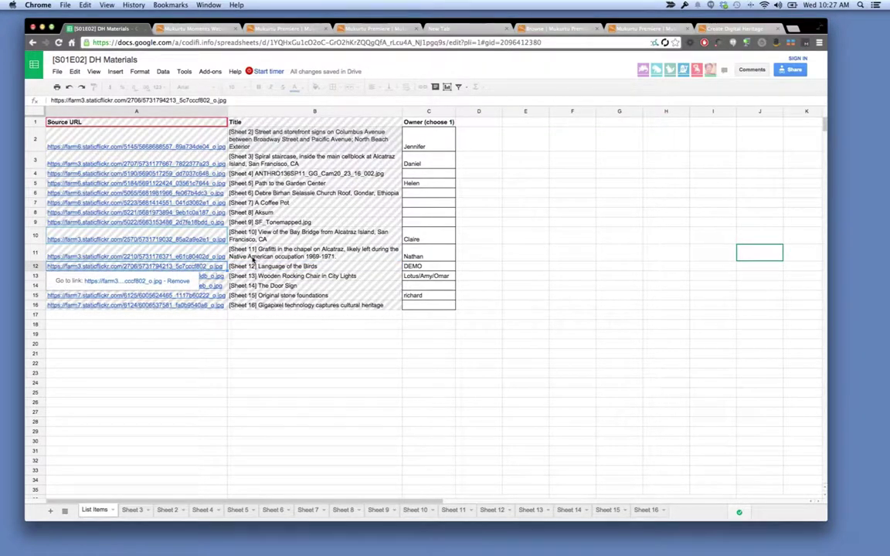
click(139, 282)
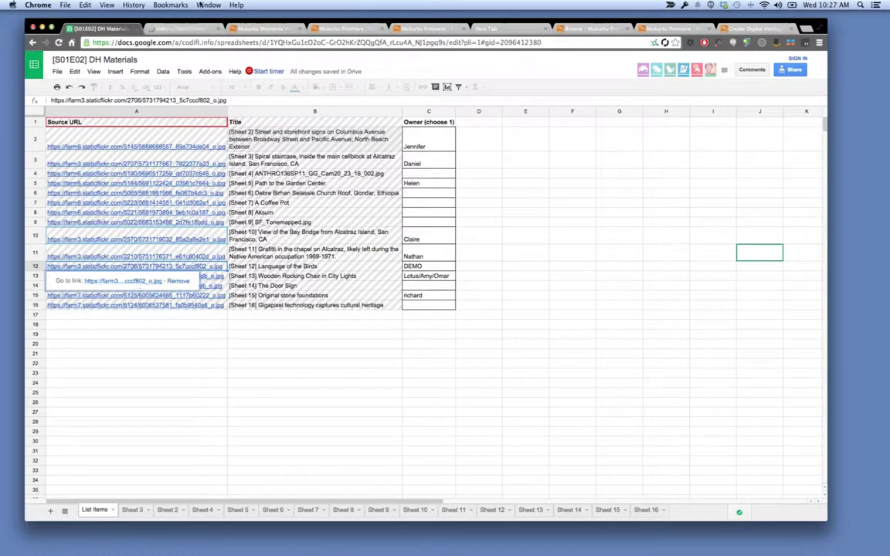
click(182, 30)
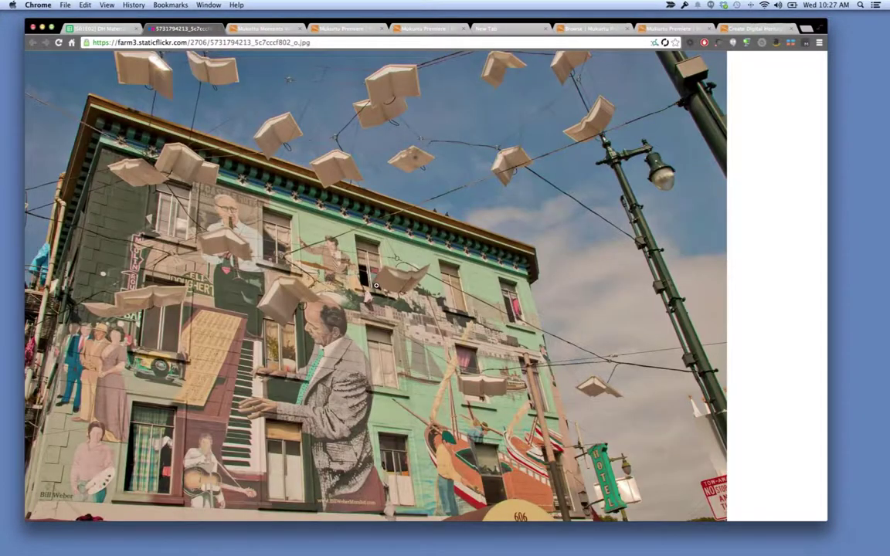
click(375, 285)
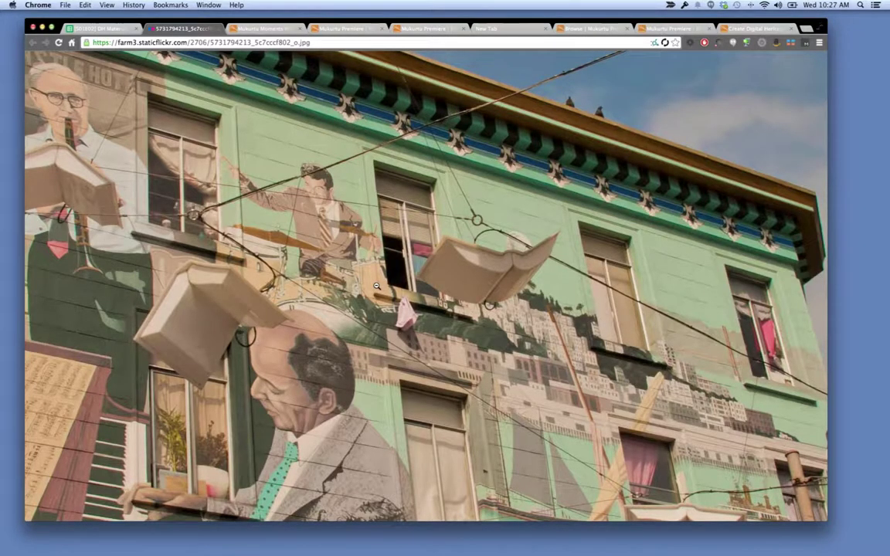
click(375, 285)
click(375, 285)
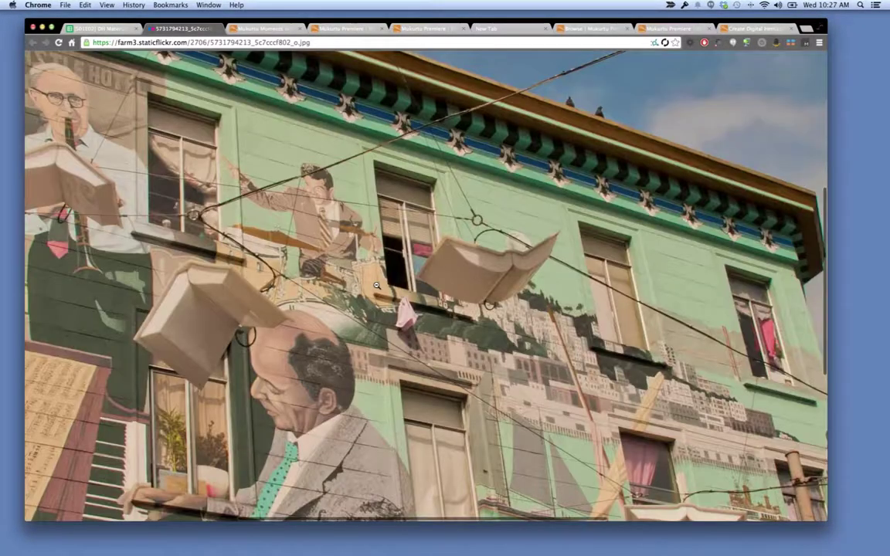
right_click(267, 341)
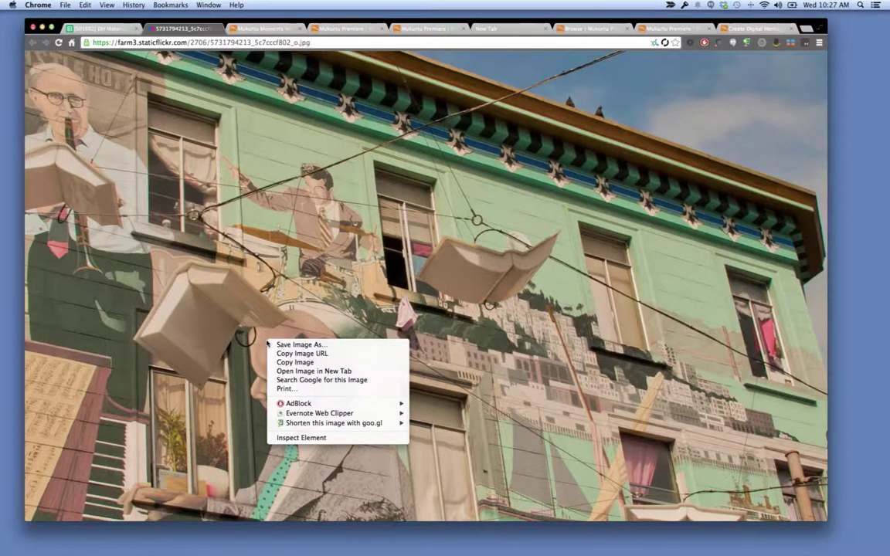
click(279, 345)
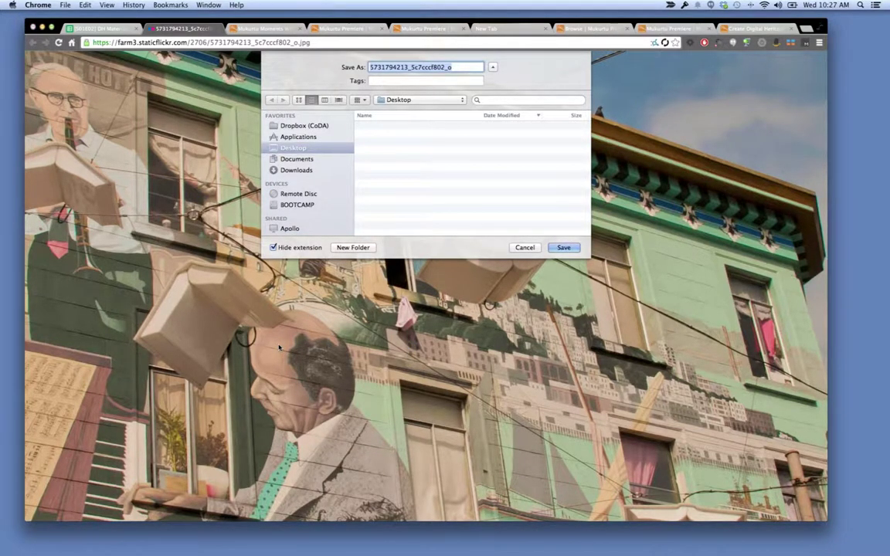
click(292, 248)
key(Return)
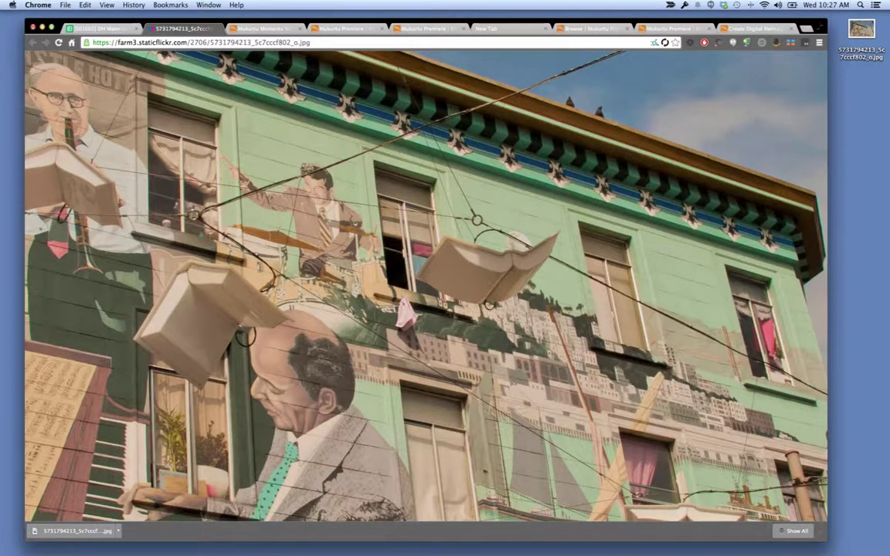
Copy the title 'Language of the Birds' from cell B1 of Sheet 12.
click(219, 29)
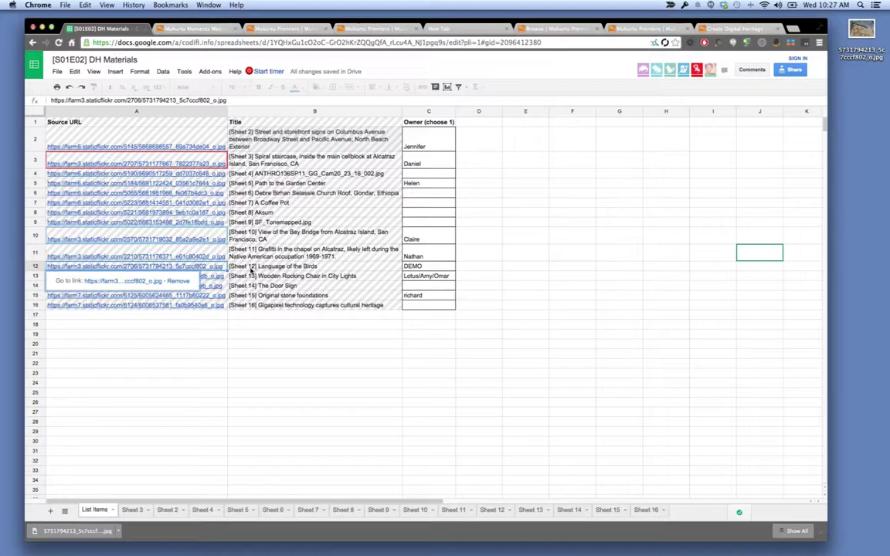
click(251, 269)
click(487, 512)
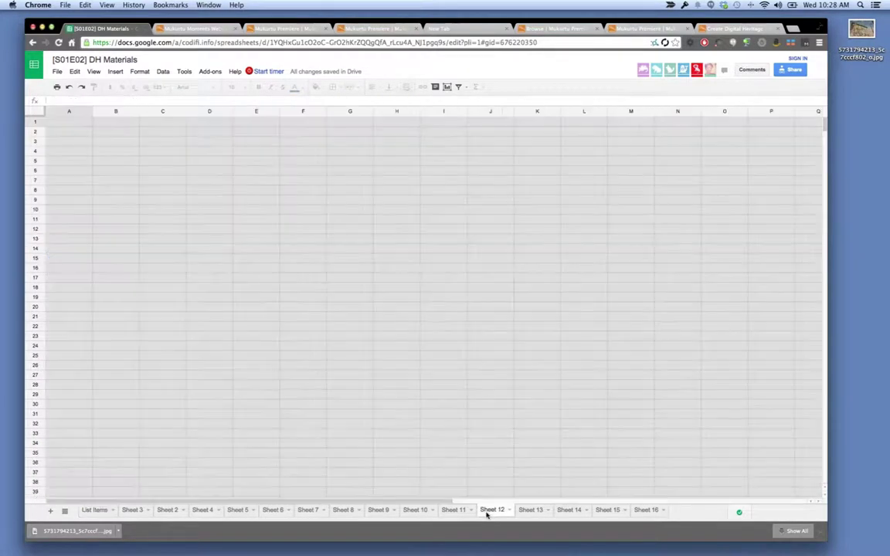
click(226, 122)
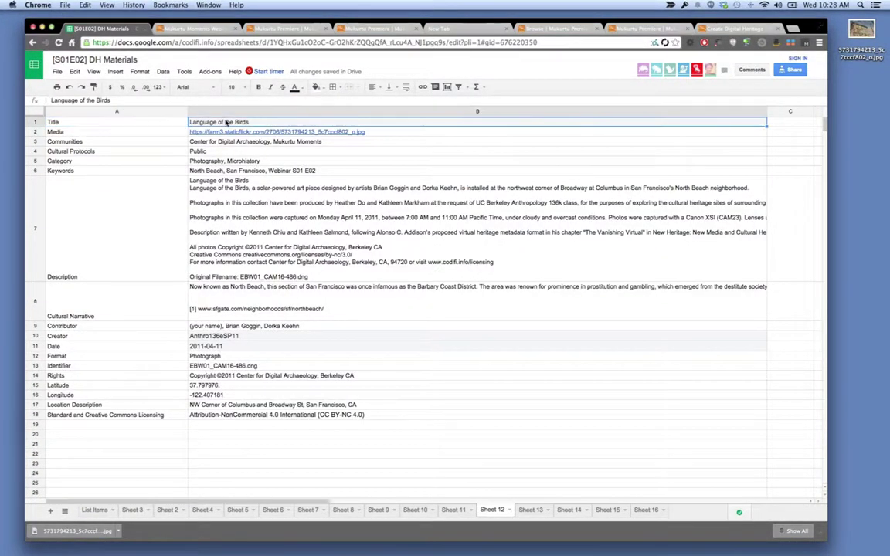
key(super+c)
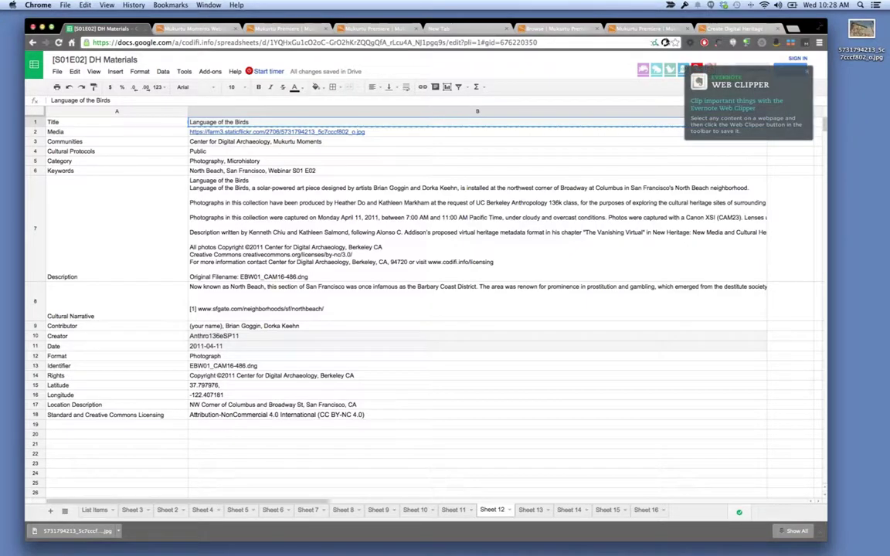
Paste 'Language of the Birds' into the item's Title field and open the media browser.
click(734, 28)
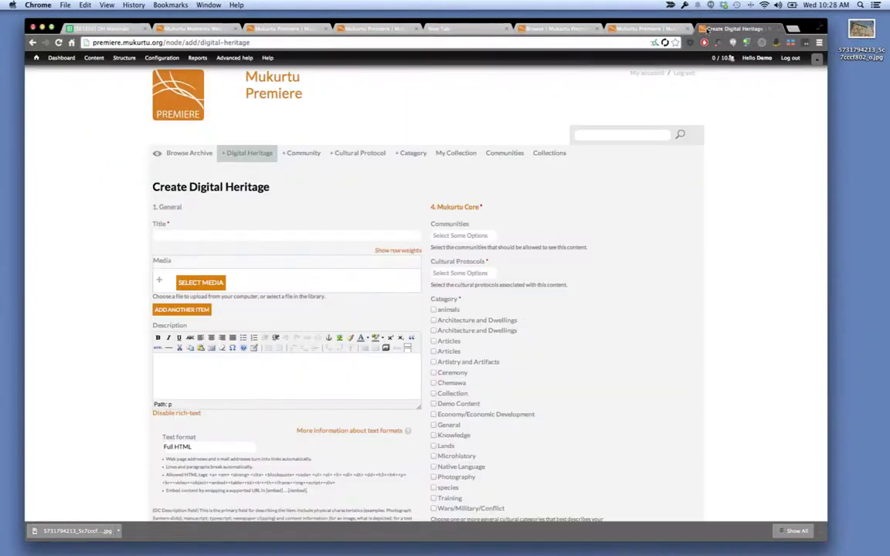
click(295, 237)
key(super+v)
click(215, 284)
click(201, 283)
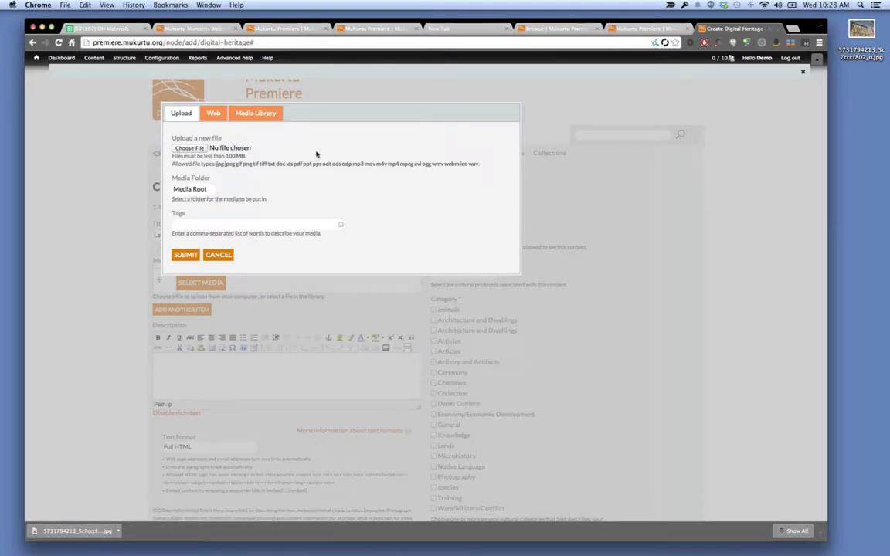
Switch the media dialog to the Web tab and focus the URL or embed code field.
click(212, 116)
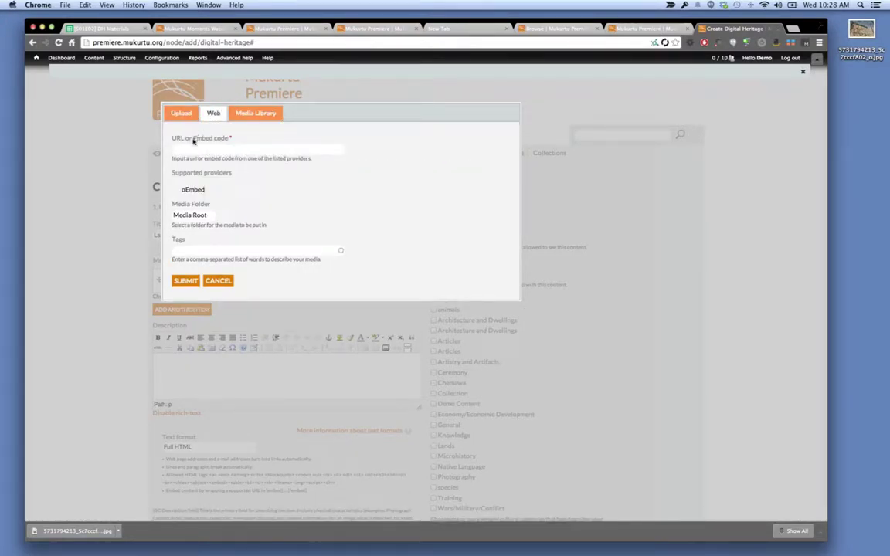
click(193, 147)
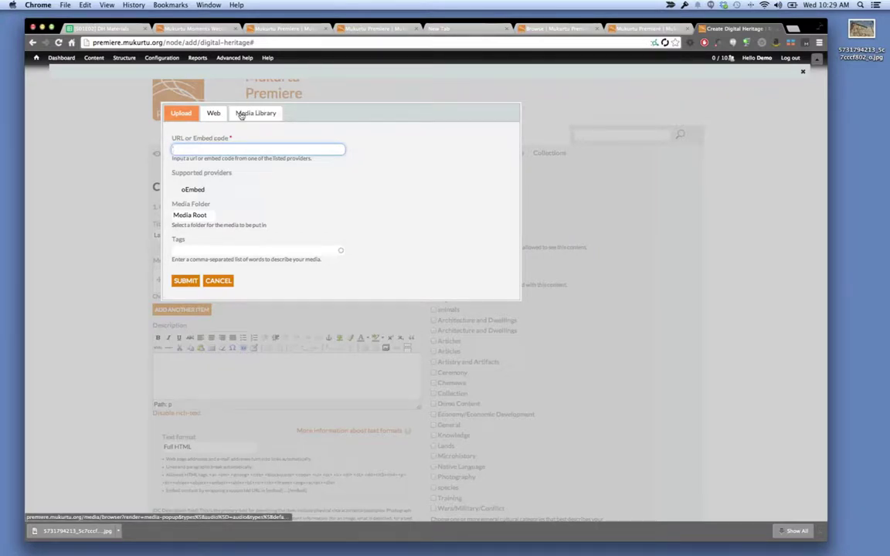
Upload the downloaded Language of the Birds photo by dragging it onto the Upload field and submitting.
click(240, 114)
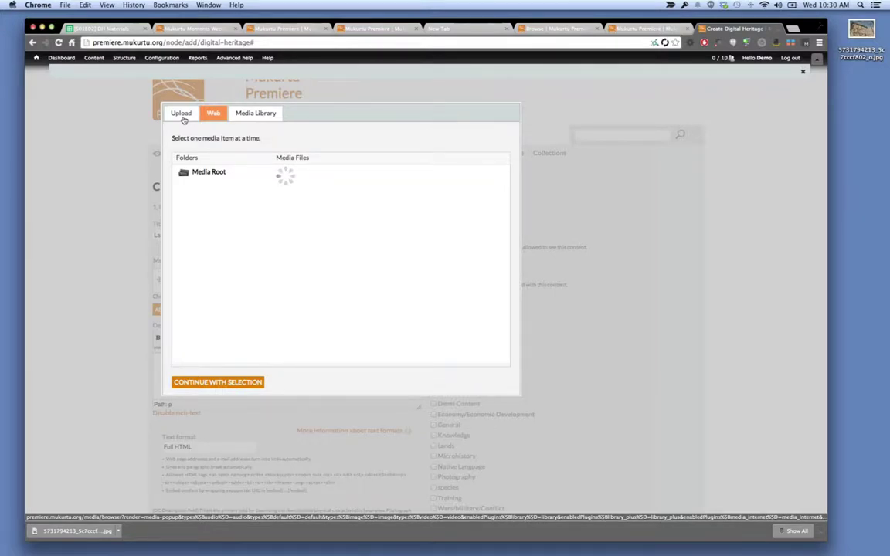
click(183, 116)
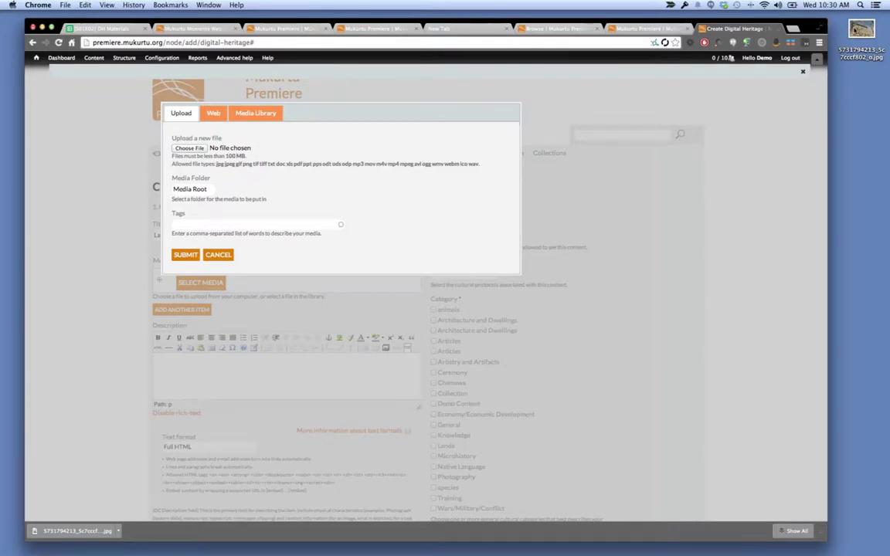
drag(861, 34, 204, 152)
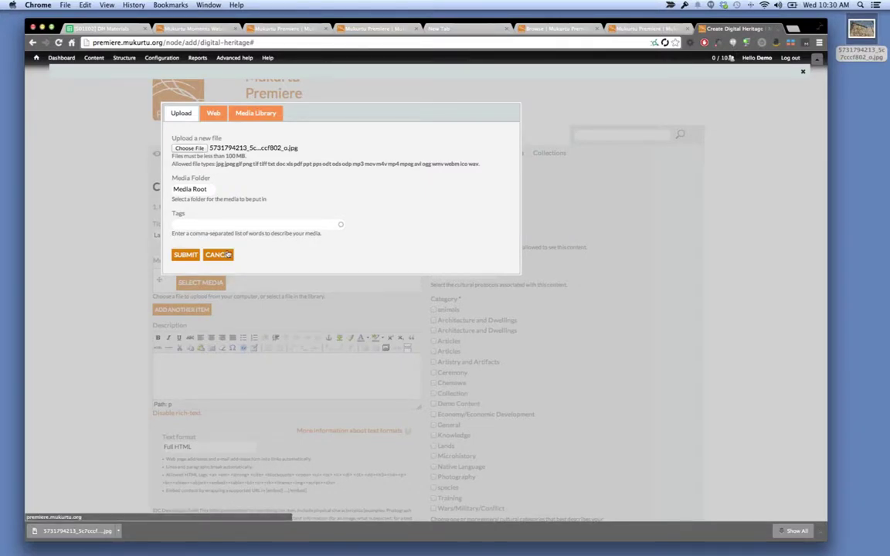
click(181, 256)
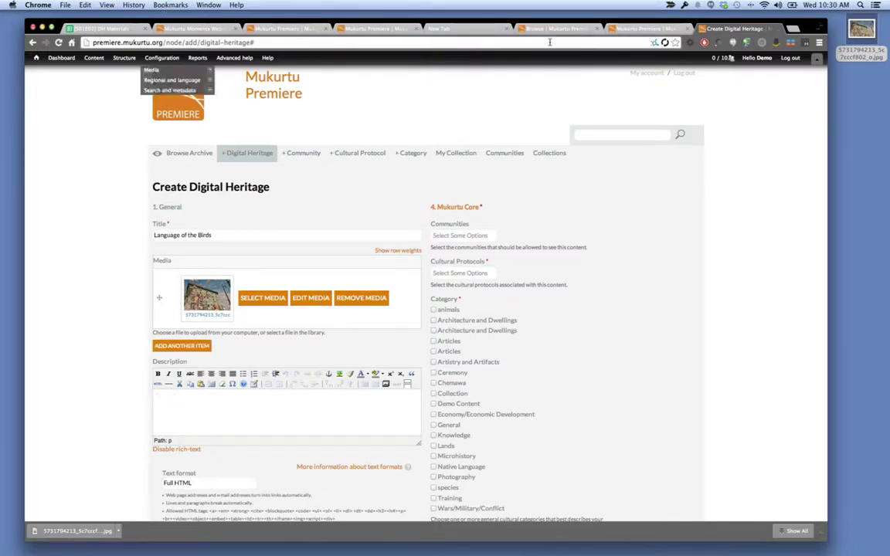
Copy the description from cell B7 of Sheet 12 and paste it into the item's Description field.
click(90, 28)
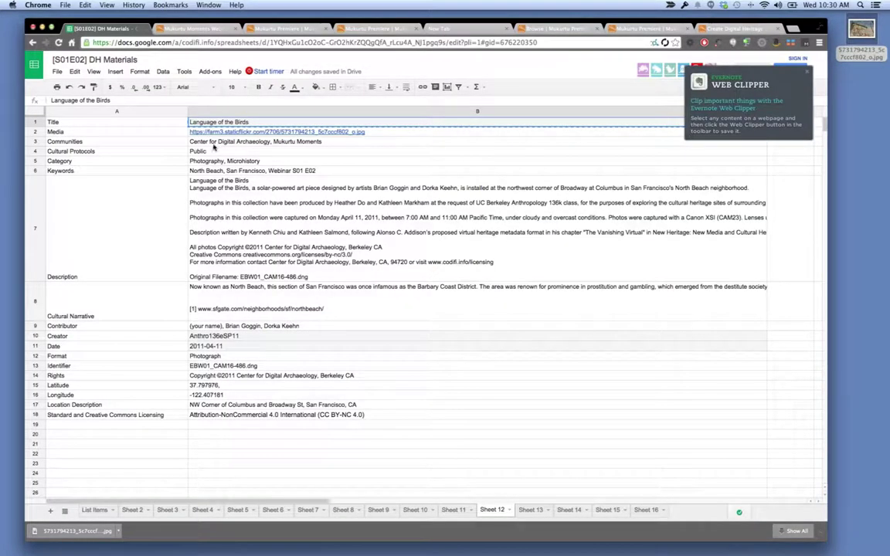
click(225, 183)
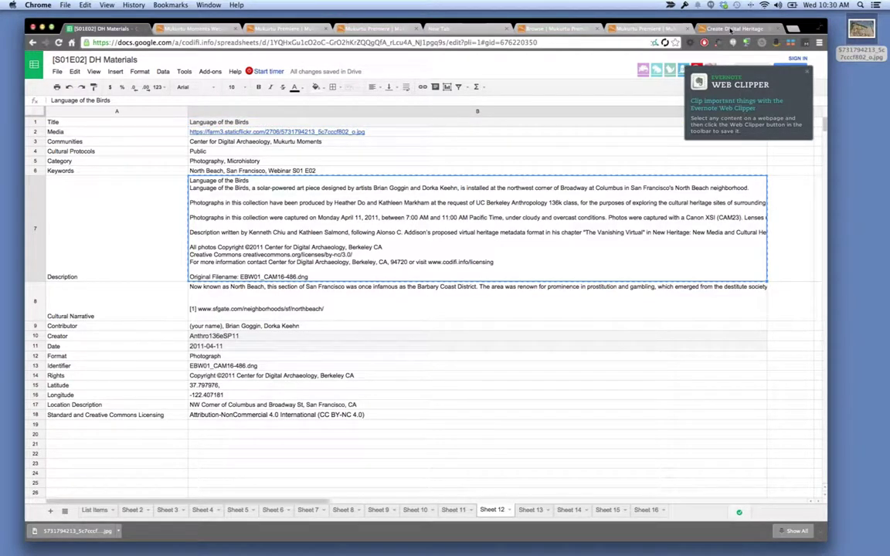
click(731, 29)
click(194, 396)
key(super+v)
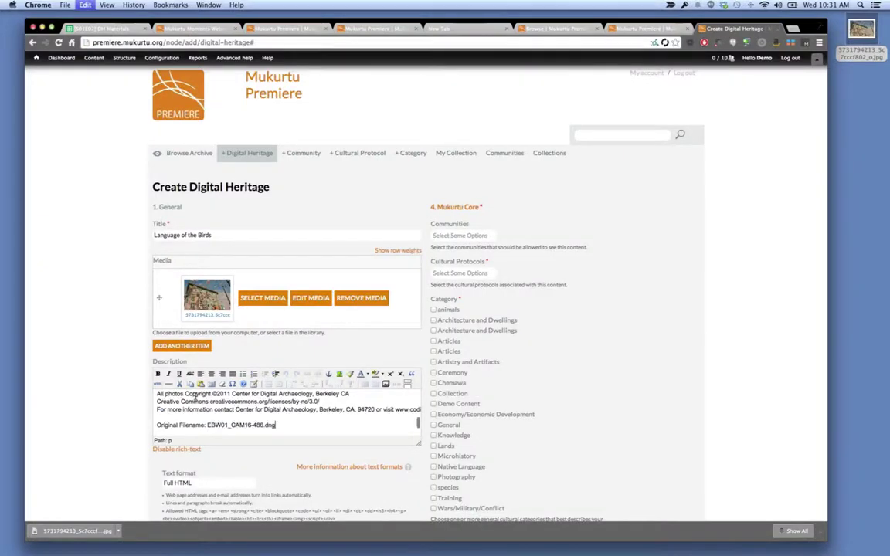
Scroll down to section 3 and place the cursor in the empty Cultural Narrative editor.
scroll(124, 468, down, 3)
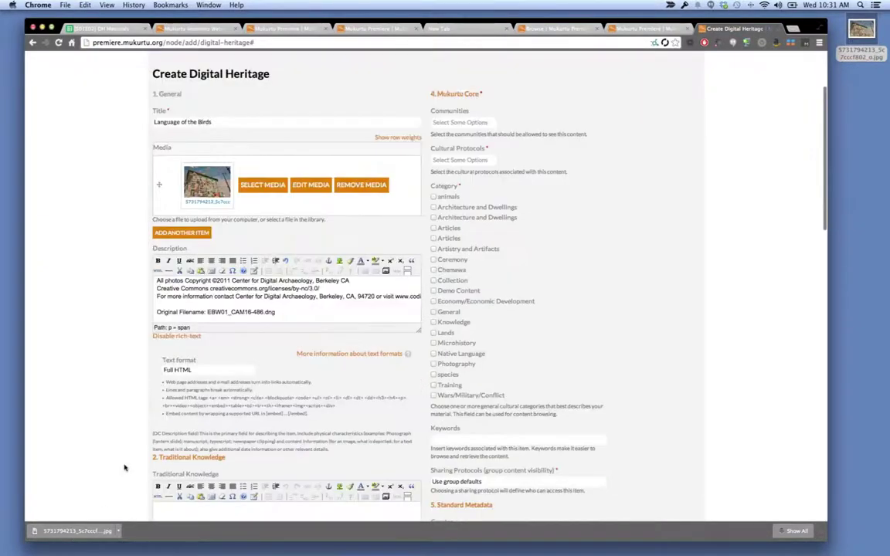
scroll(193, 424, down, 2)
scroll(193, 423, down, 2)
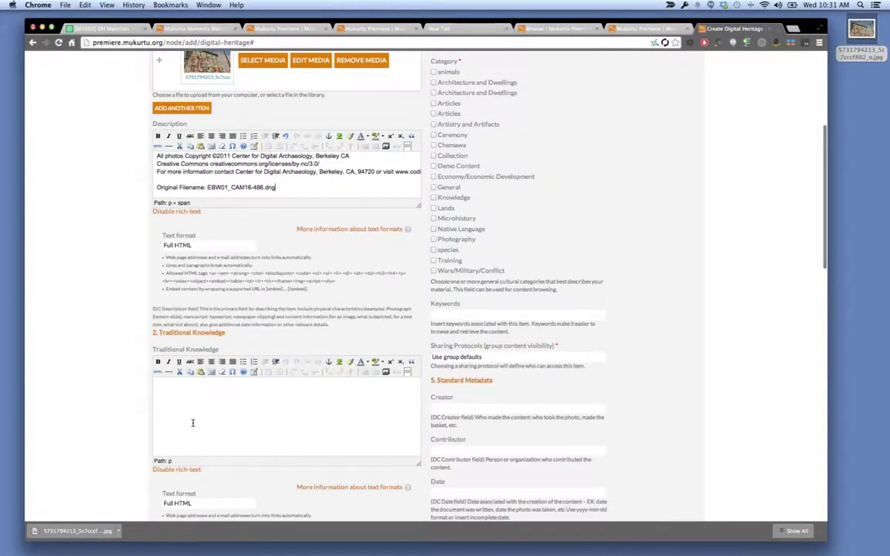
scroll(193, 423, down, 3)
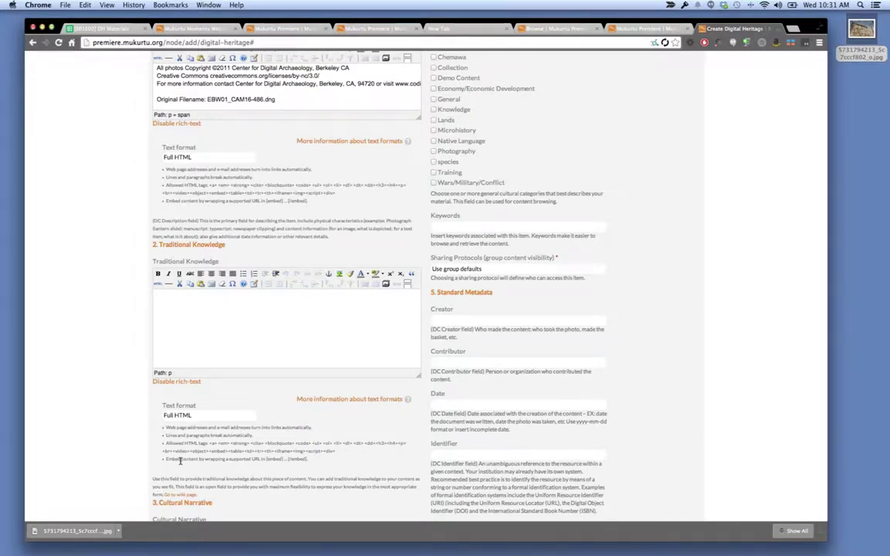
scroll(101, 399, down, 3)
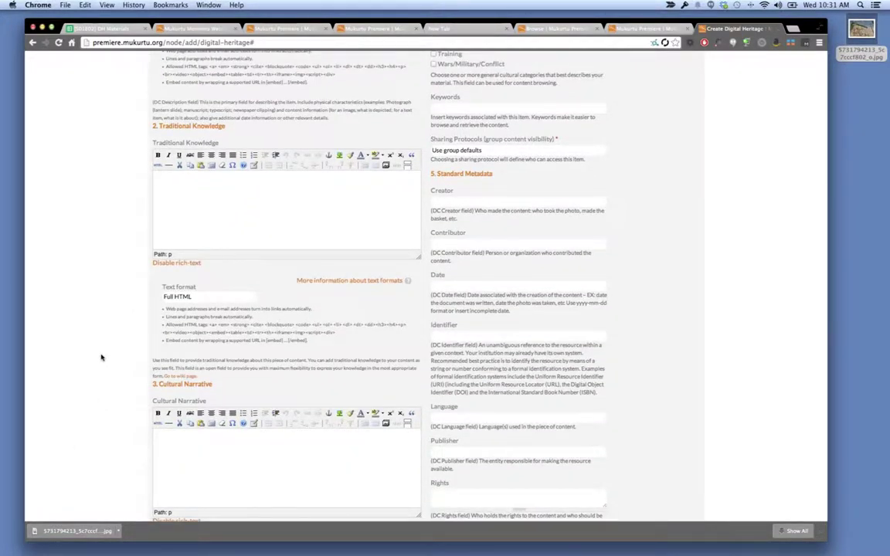
scroll(101, 357, down, 2)
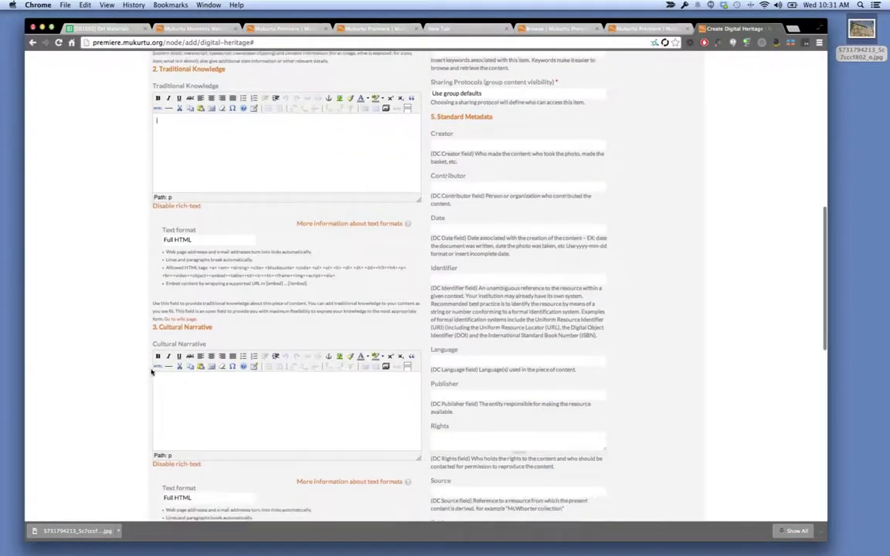
click(186, 388)
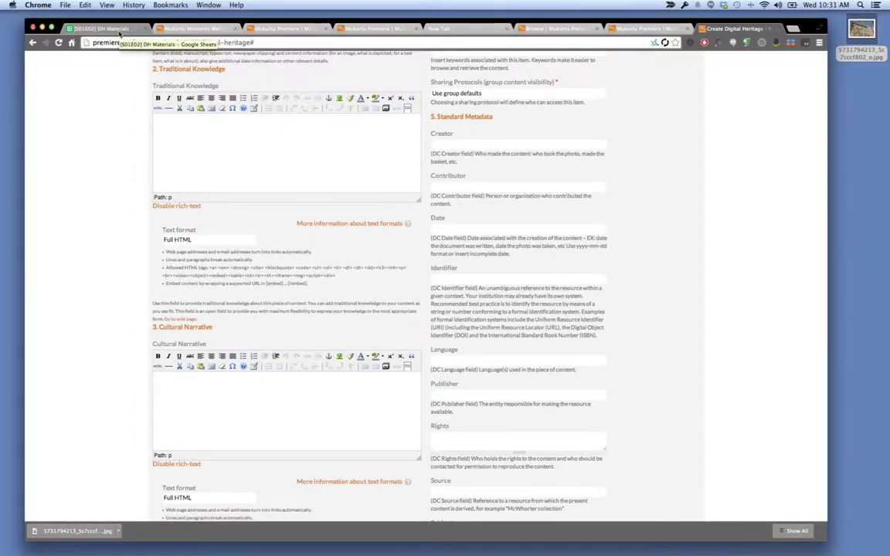
Paste the North Beach history text from spreadsheet cell B8 into Cultural Narrative.
click(119, 31)
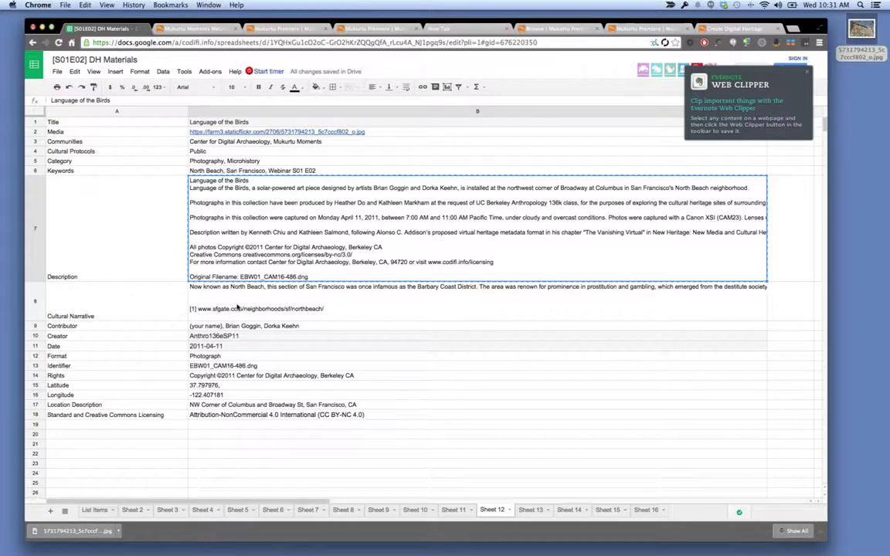
click(238, 307)
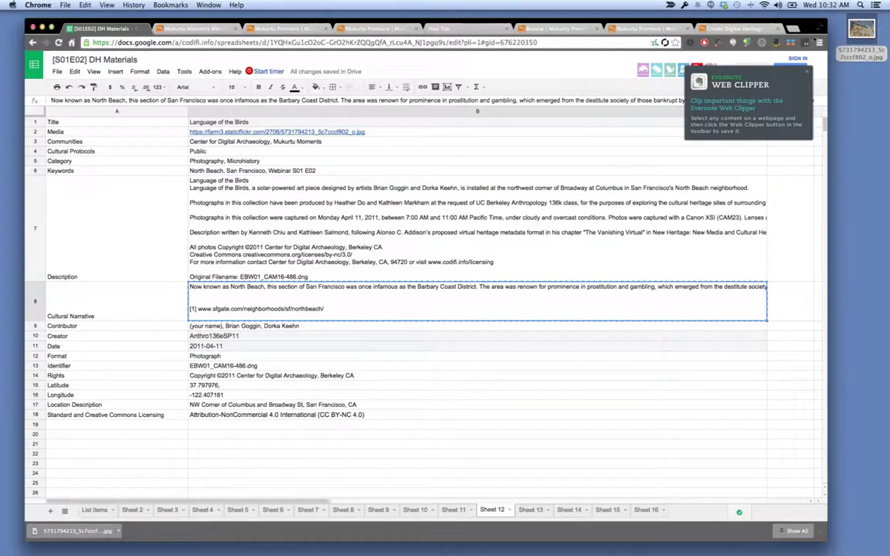
click(748, 30)
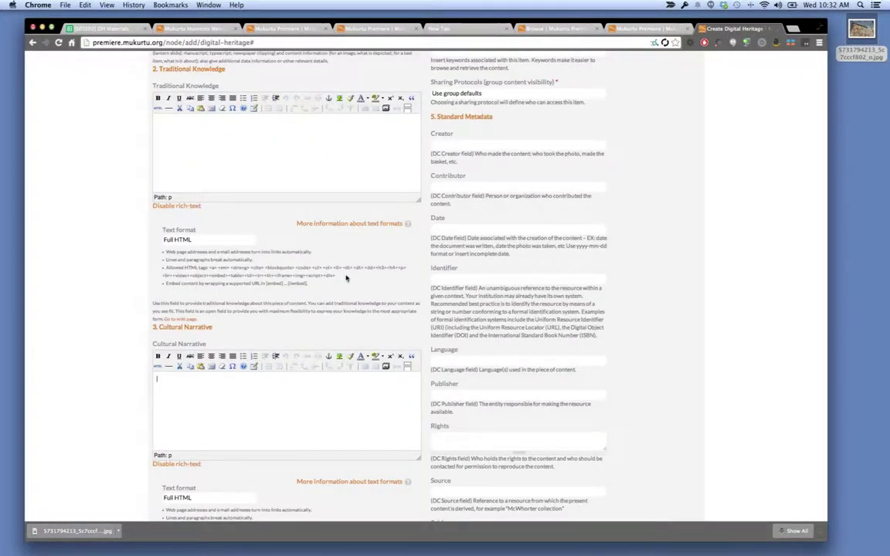
key(ctrl+v)
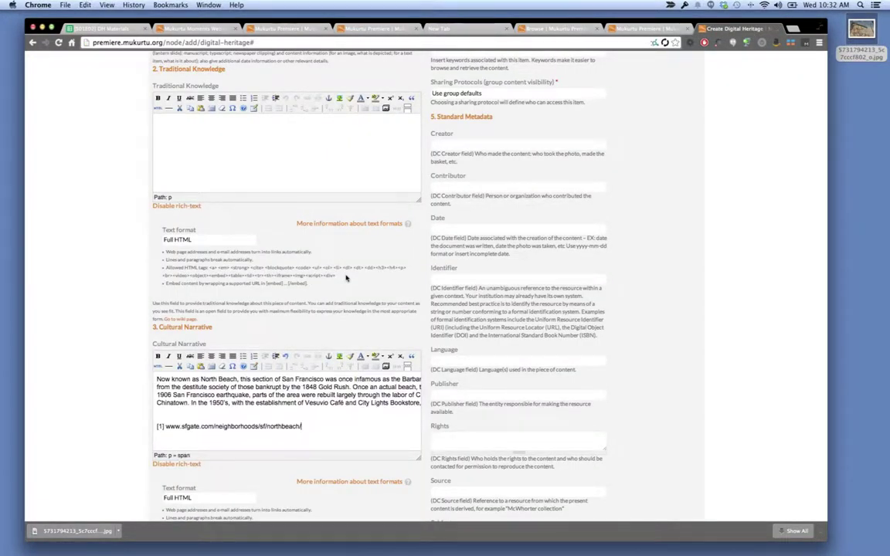
scroll(346, 278, right, 1)
scroll(346, 278, up, 10)
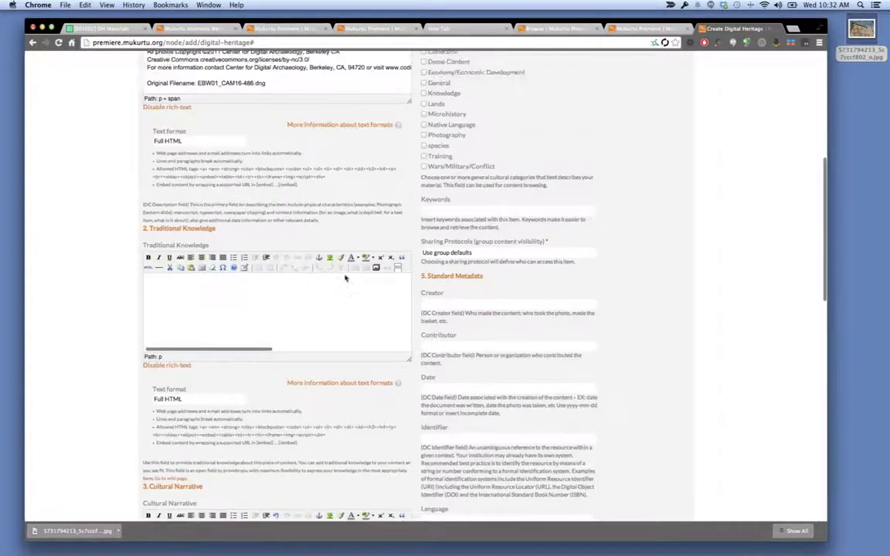
Add communities Center for Digital Archaeology and Mukurtu Moments, and set the cultural protocol to Public.
click(451, 97)
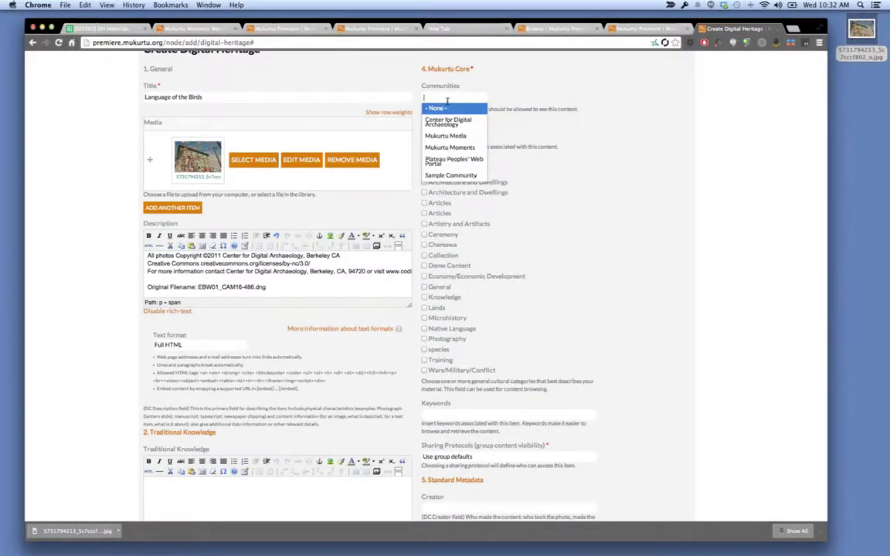
click(450, 122)
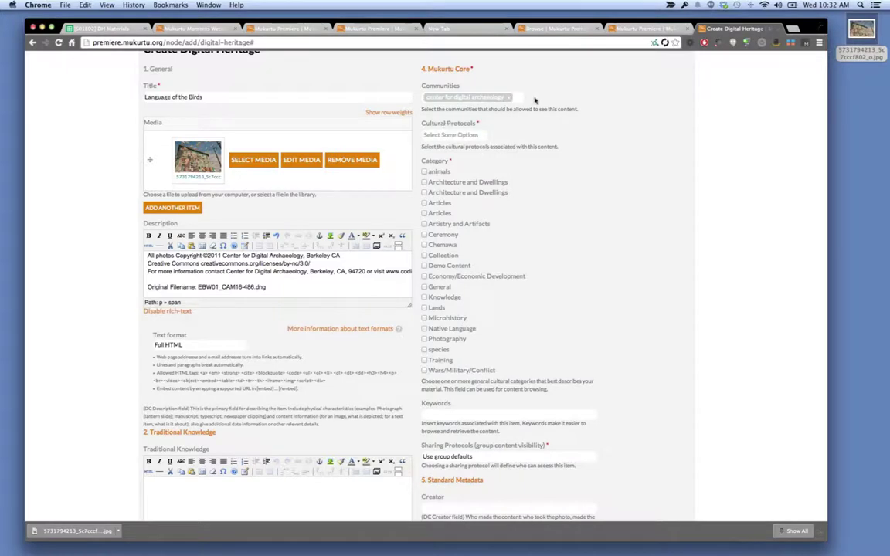
click(479, 98)
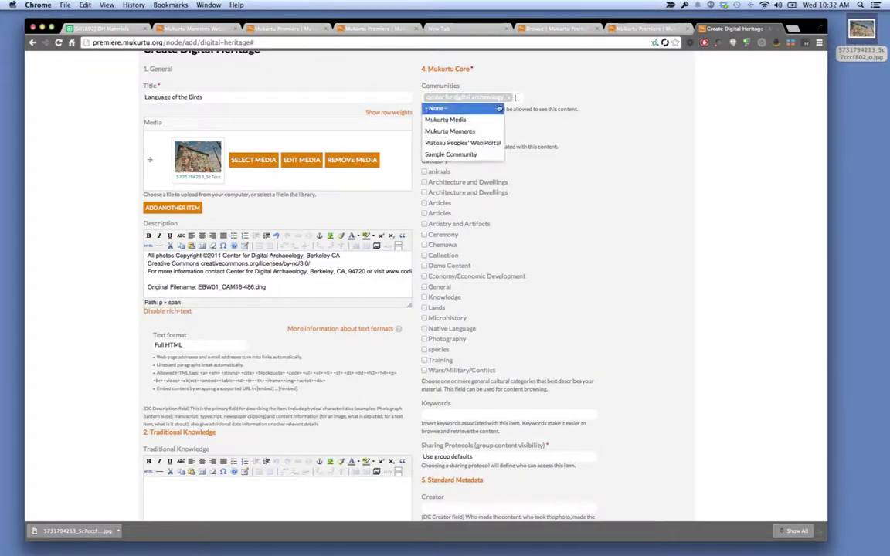
click(466, 132)
click(467, 135)
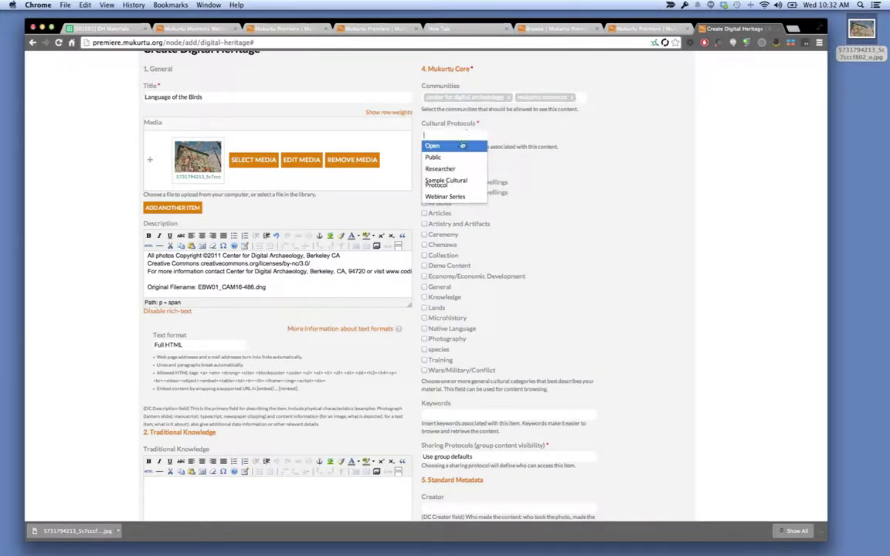
click(464, 155)
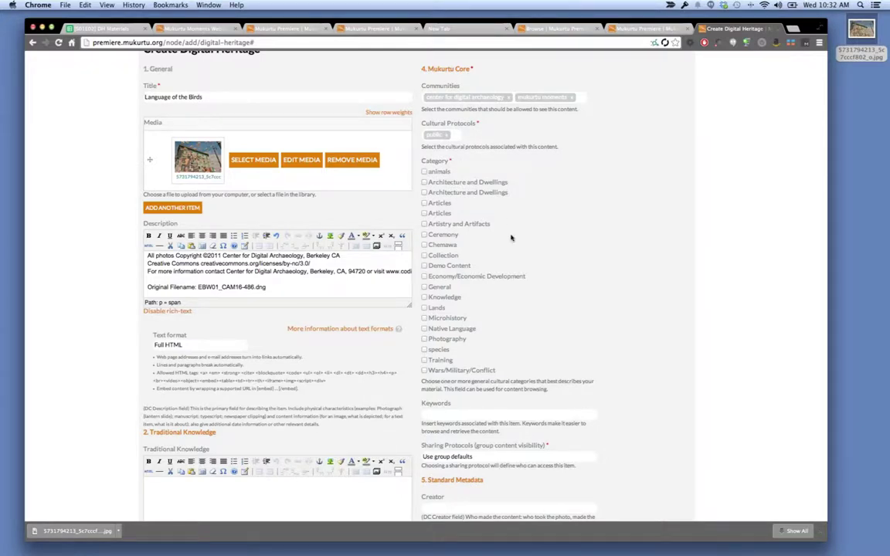
Tick the Microhistory and Photography categories.
scroll(452, 295, down, 1)
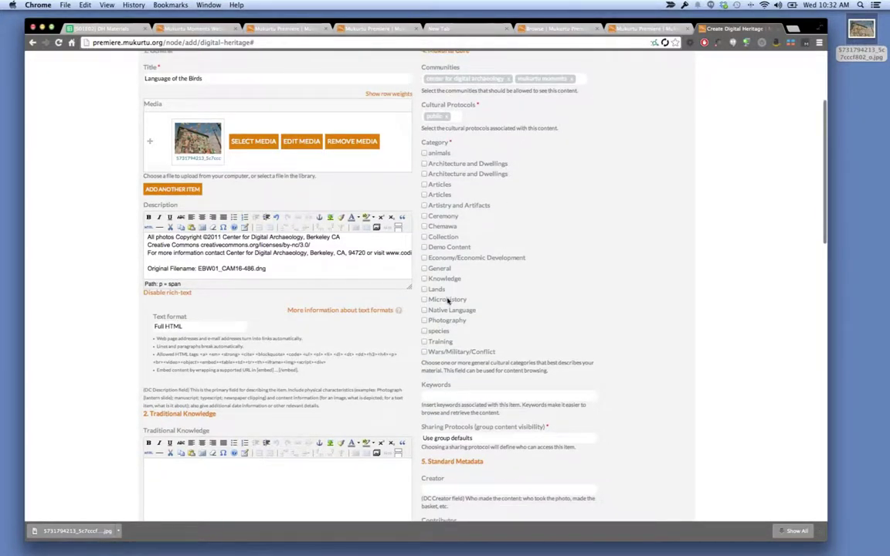
click(447, 300)
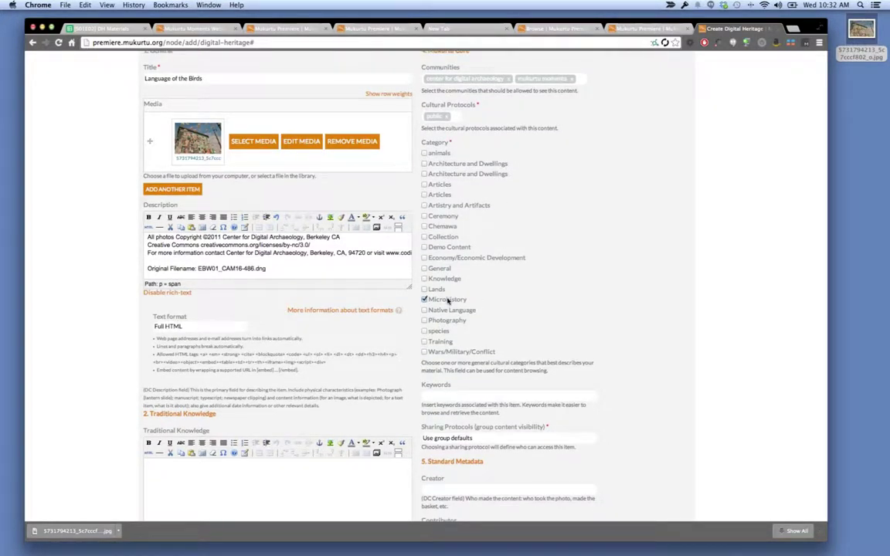
key(ctrl+minus)
click(445, 301)
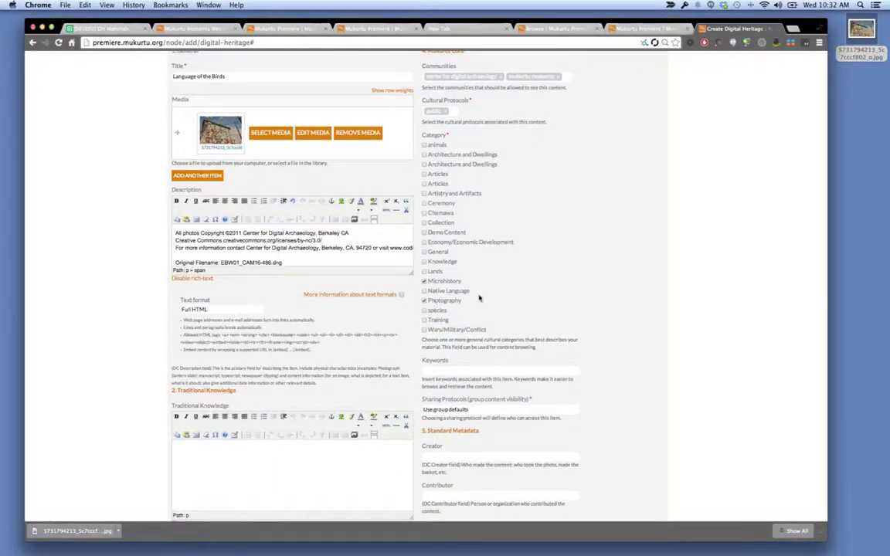
key(ctrl+plus)
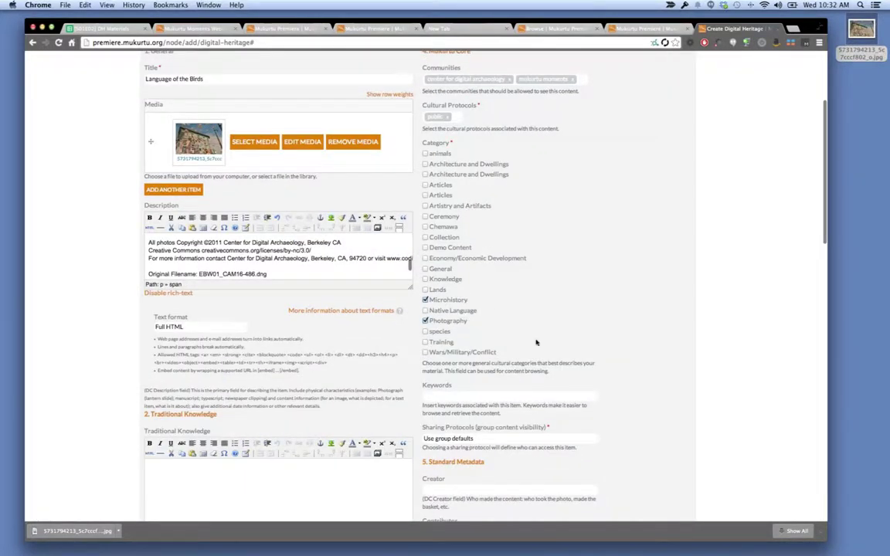
scroll(536, 342, down, 3)
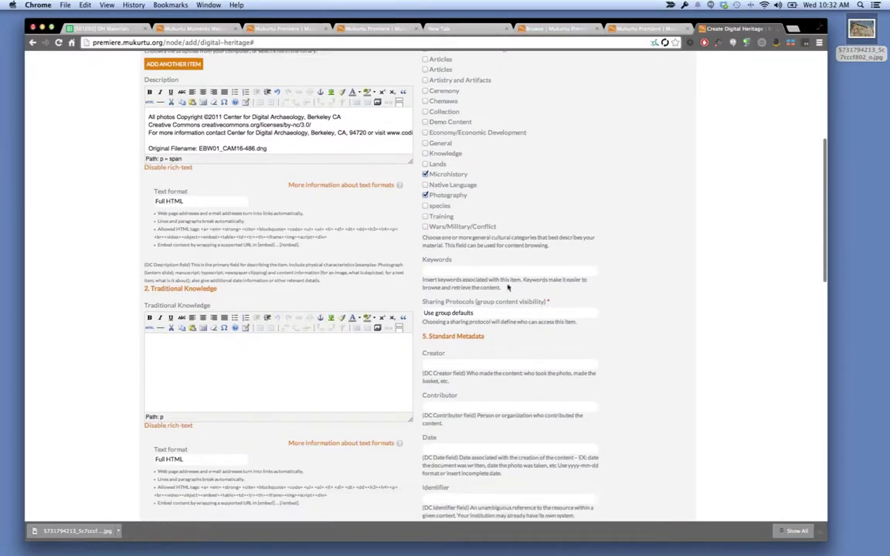
Paste cell B6 into Keywords, then retype it as 'North Beach, San Francisco, Webinar S01 E02'.
click(118, 29)
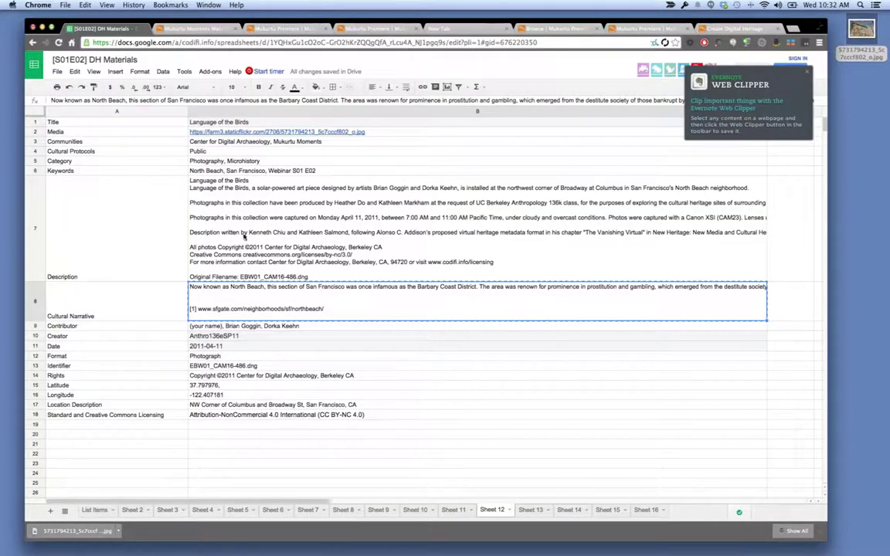
click(233, 170)
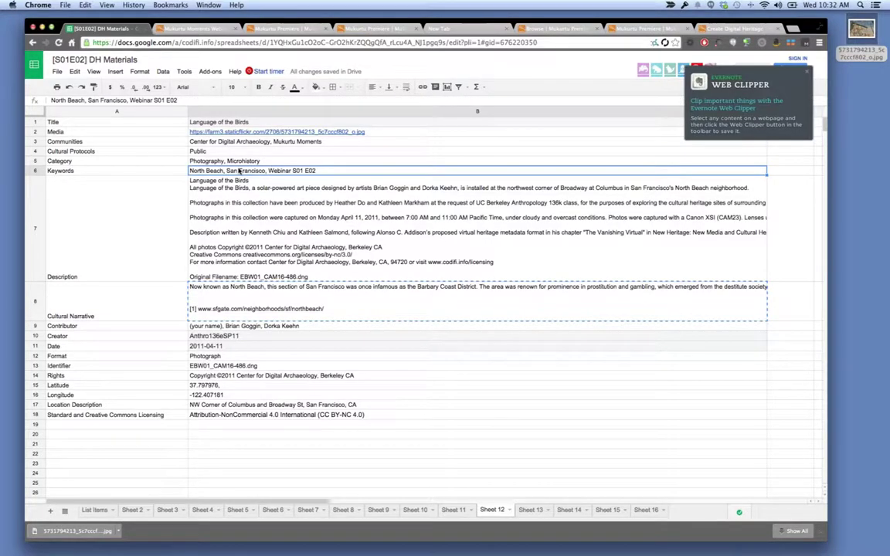
key(super+c)
click(726, 29)
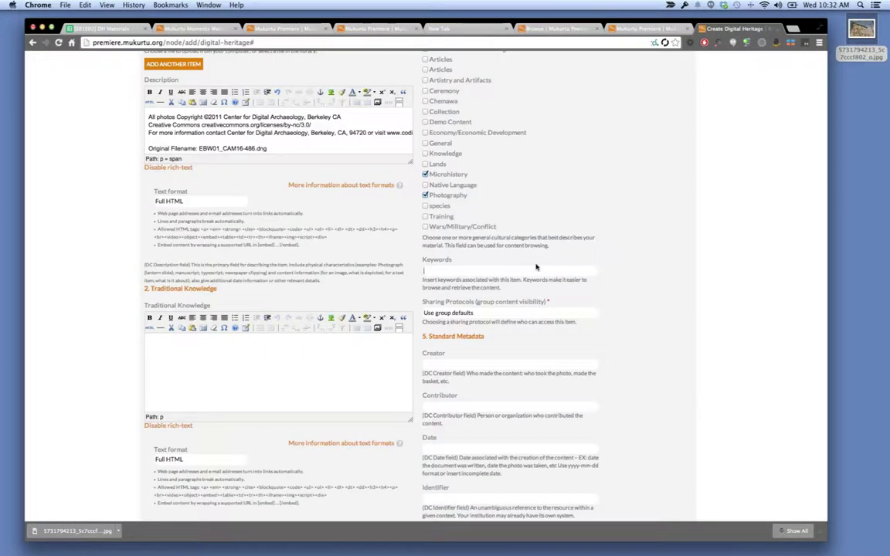
key(super+v)
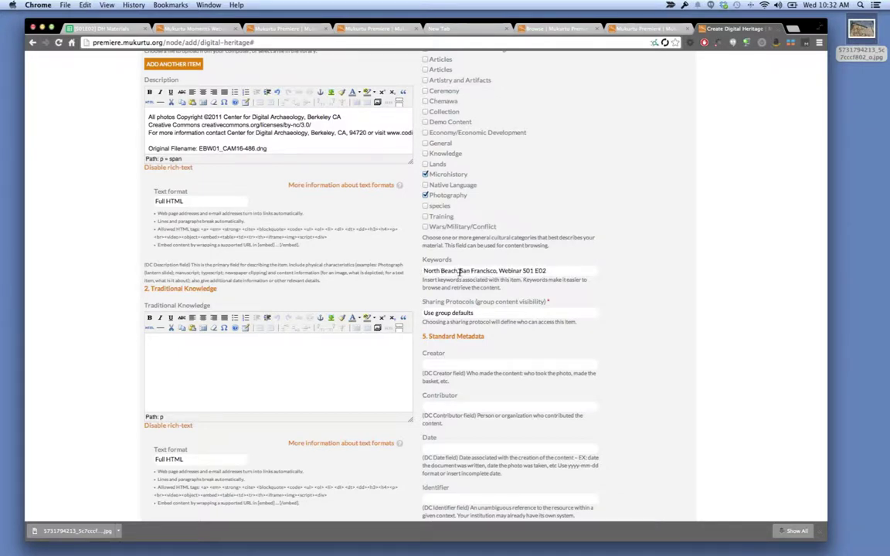
drag(547, 271, 423, 270)
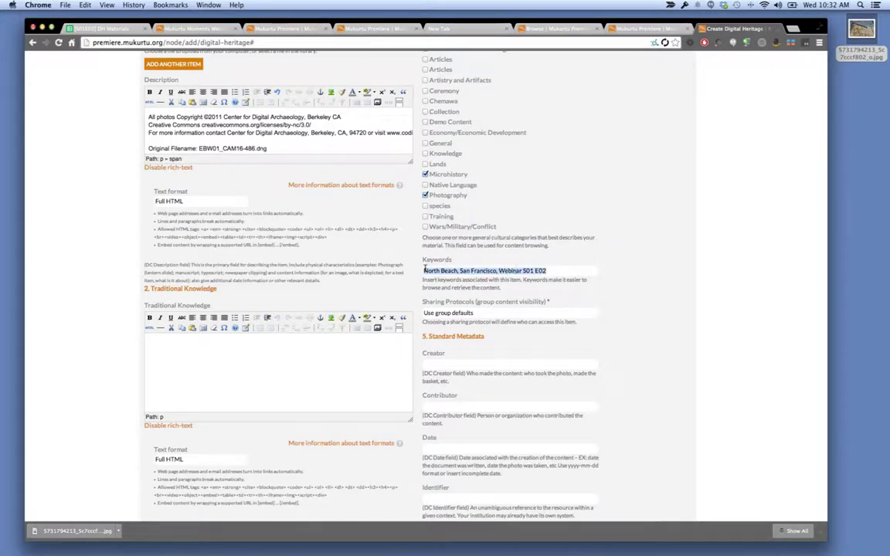
text(North Be)
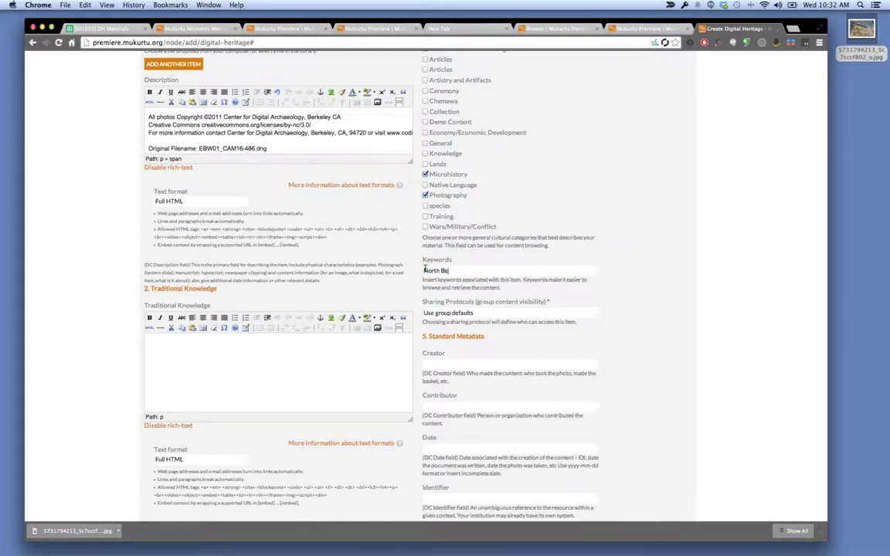
text(ach, San Francisco, Webinar)
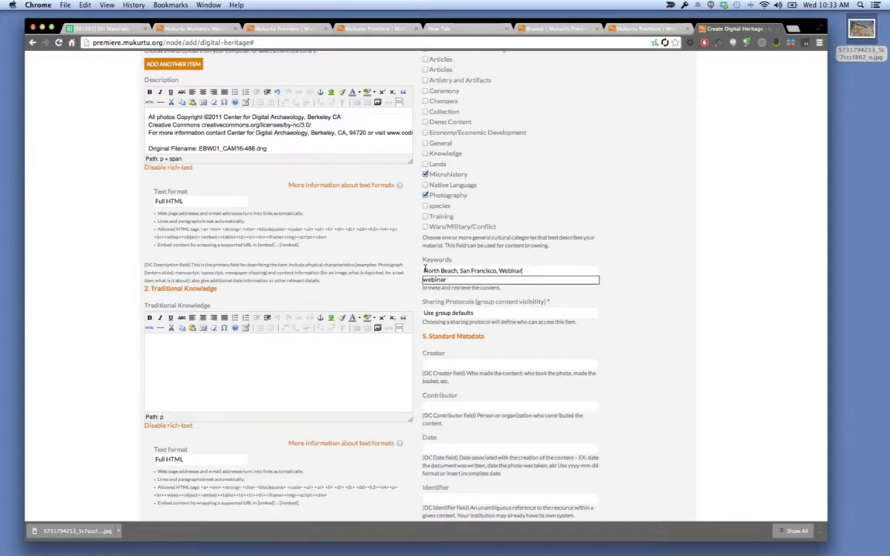
text( S01)
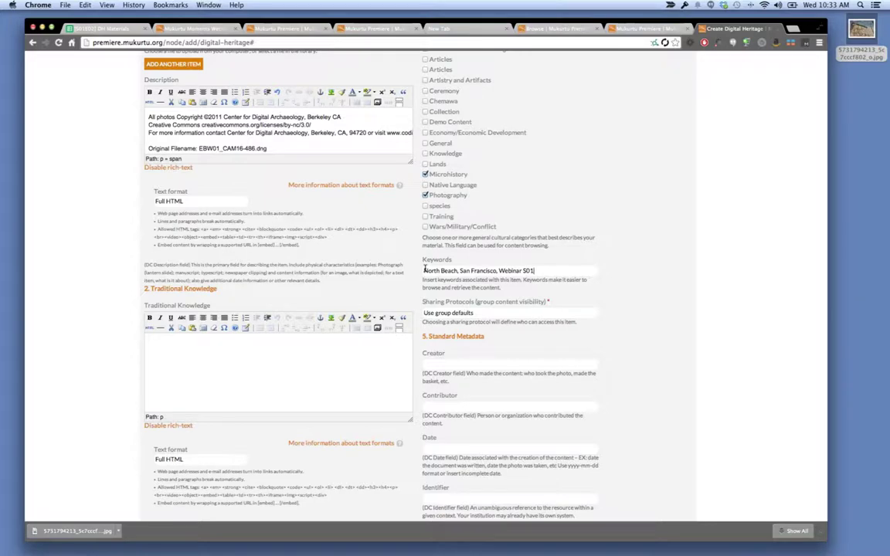
text( E02)
Paste Anthro136eSP11 from cell B10 into the Creator field.
scroll(593, 386, down, 5)
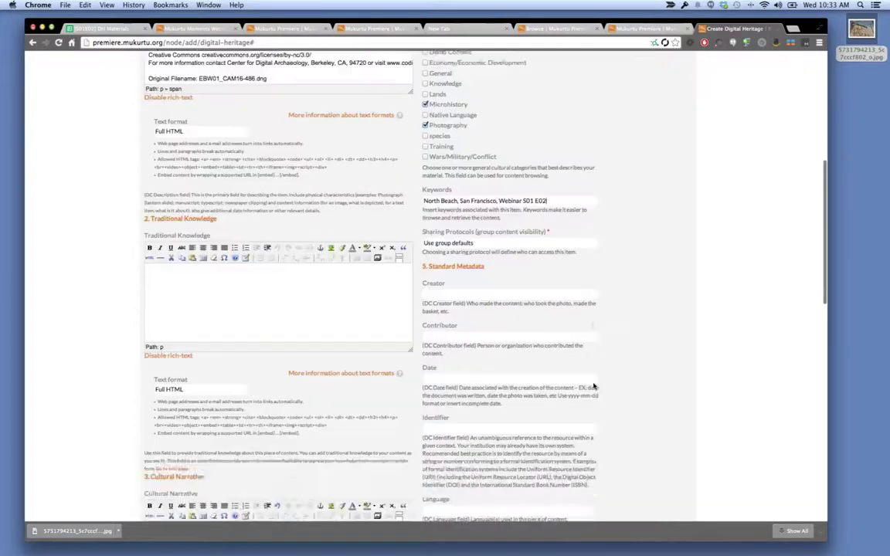
click(117, 29)
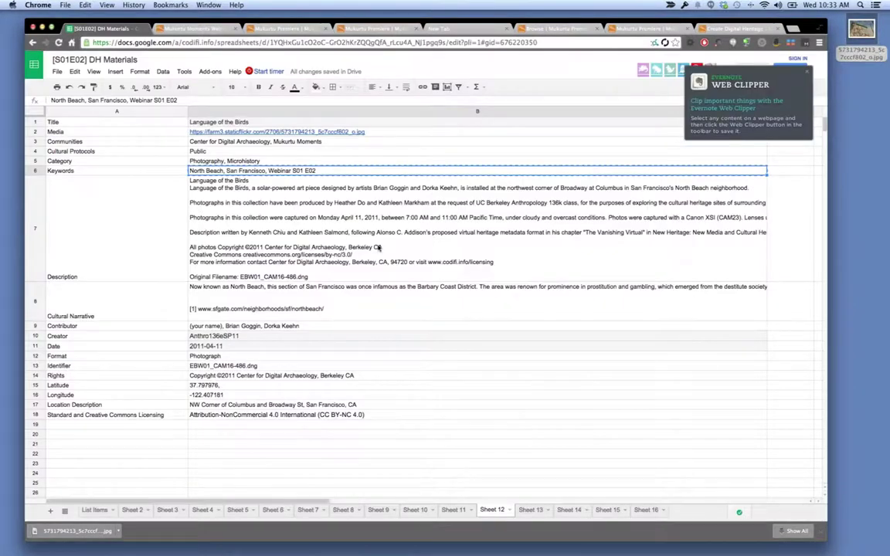
click(281, 338)
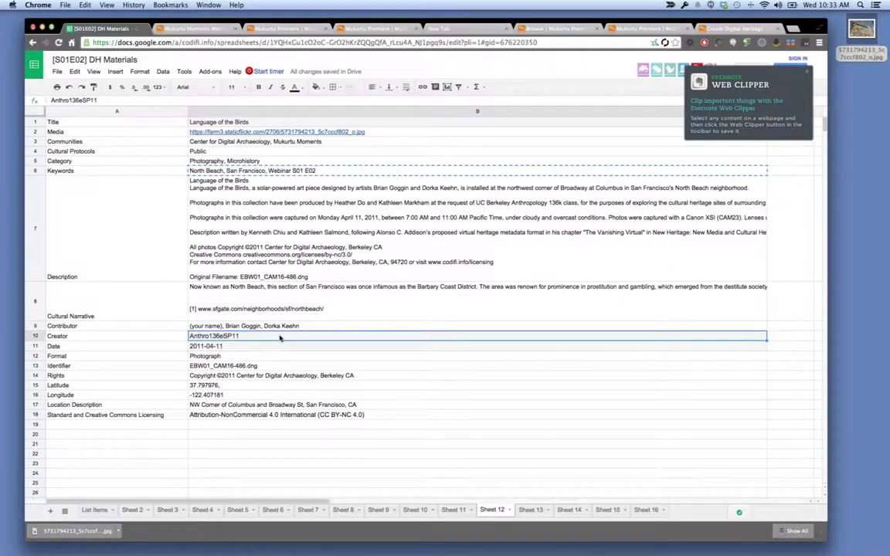
click(722, 29)
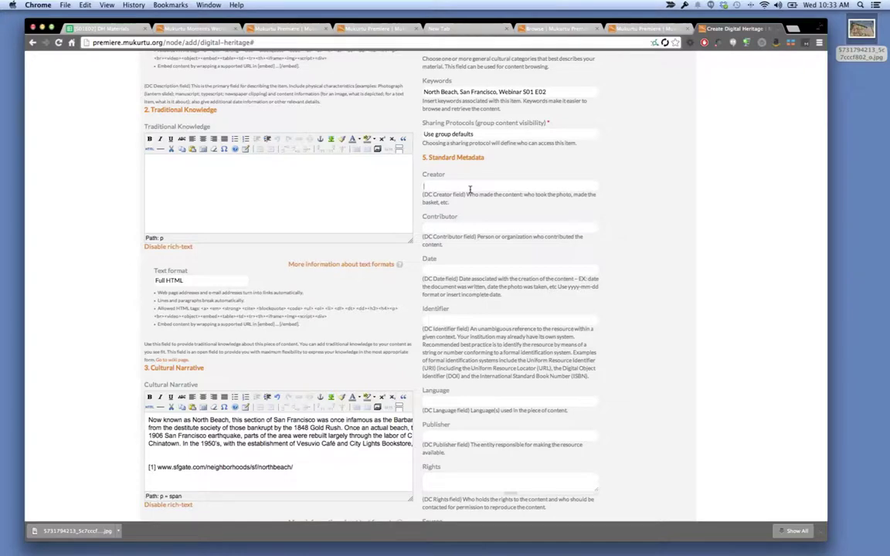
key(ctrl+v)
Paste the contributor names from cell B9 into Contributor and select the (your name) placeholder.
click(99, 28)
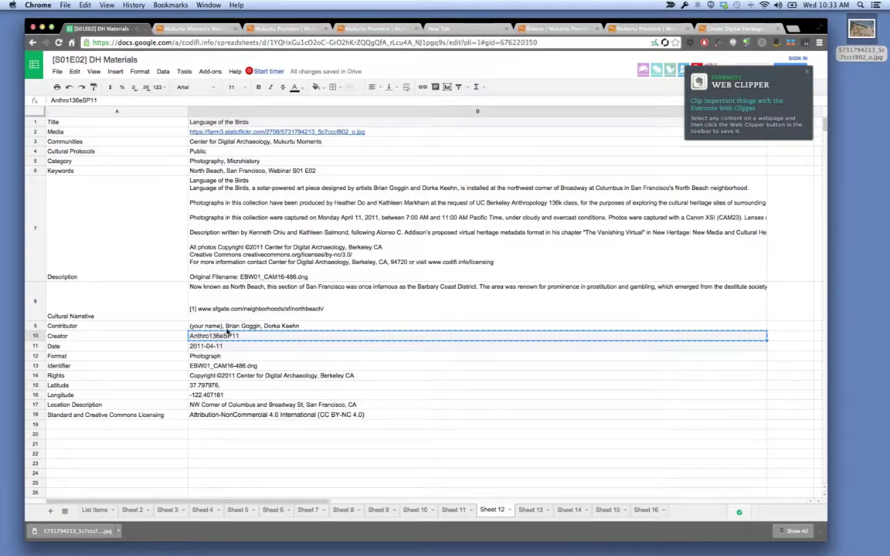
click(239, 327)
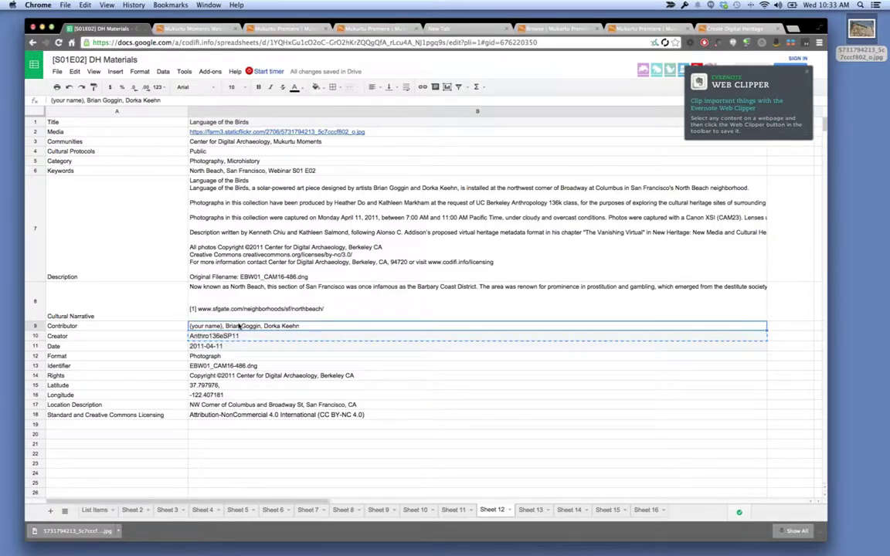
click(732, 30)
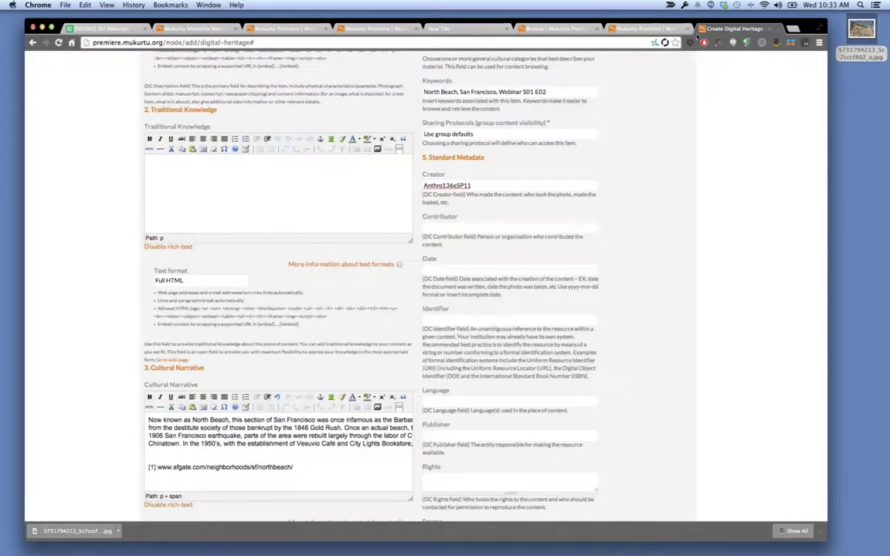
click(465, 225)
key(super+v)
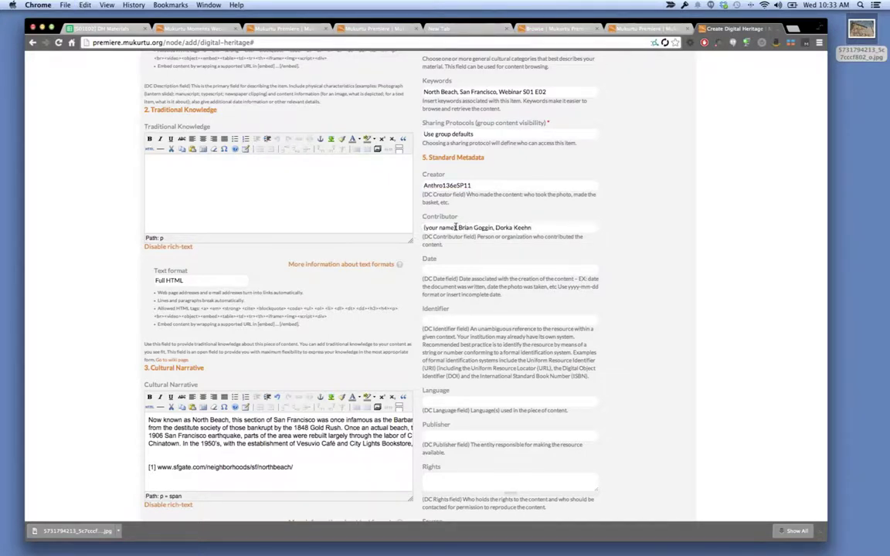
drag(457, 227, 415, 223)
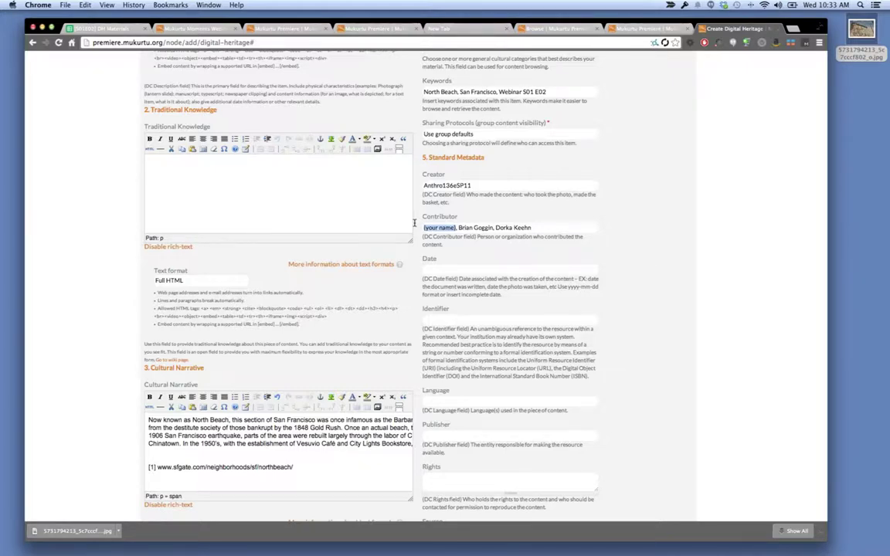
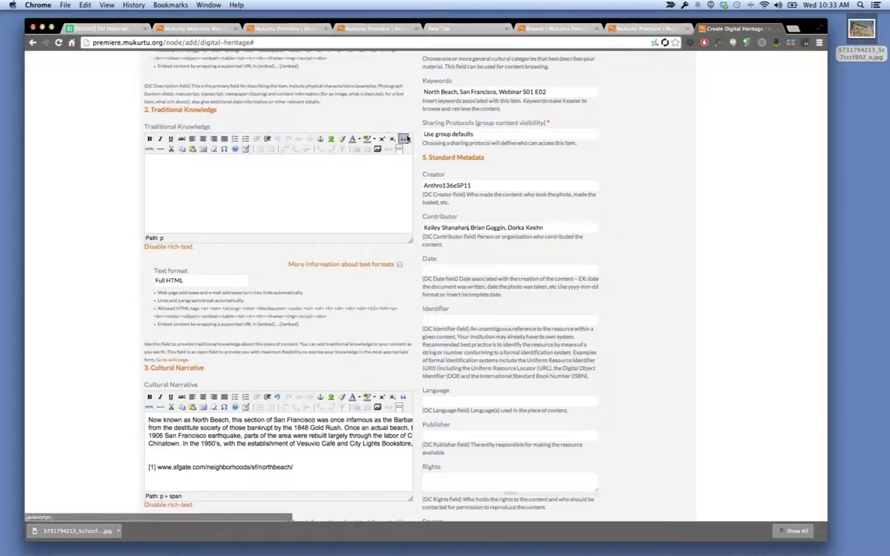
Enter the contributor's name and paste Date 2011-04-11 from the DH Materials spreadsheet.
click(110, 31)
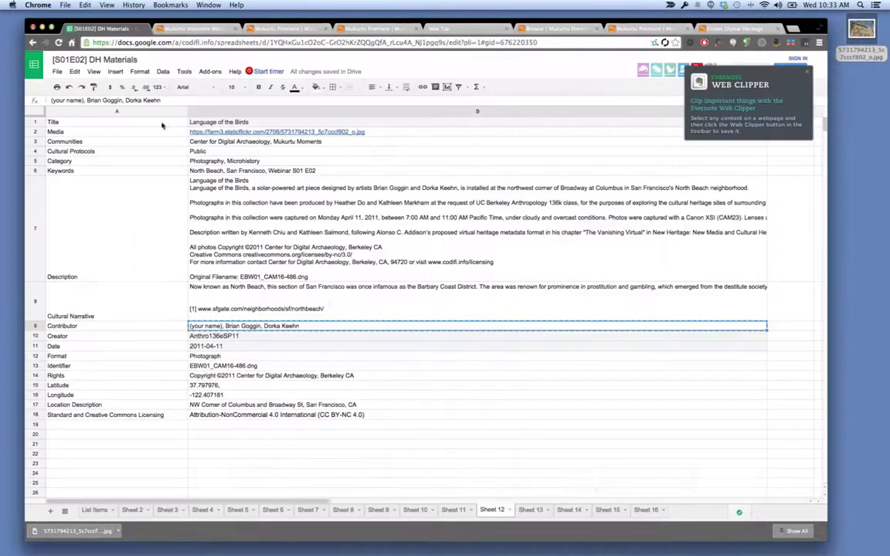
click(236, 347)
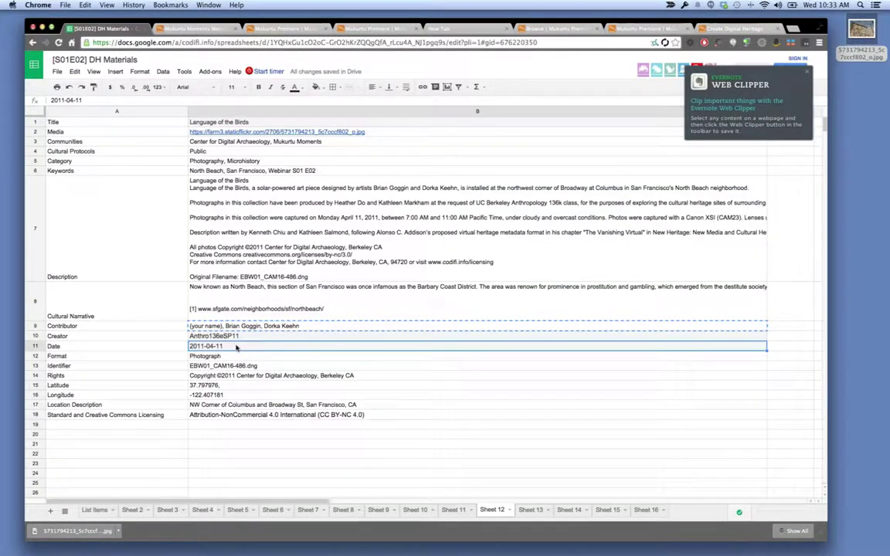
click(718, 28)
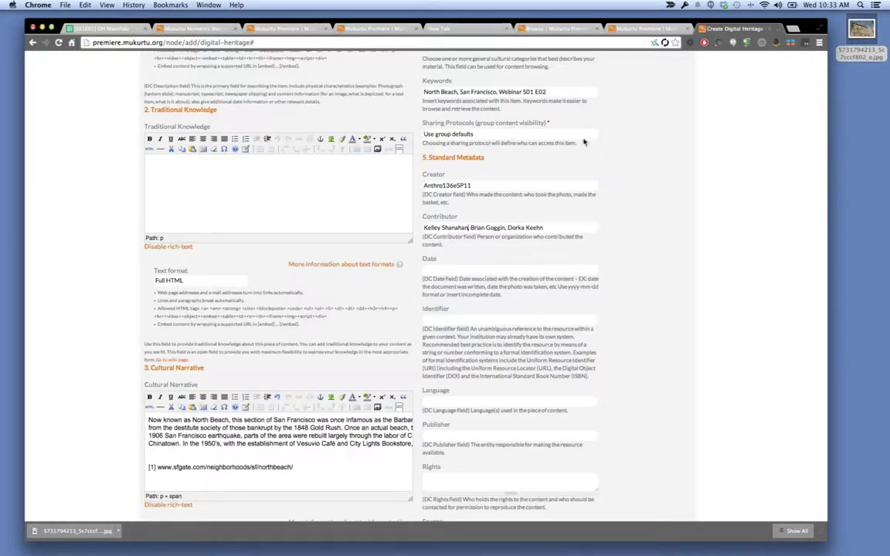
text(2011-04-11)
Paste Identifier EBW01_CAM16-486.dng from the spreadsheet into the form's Identifier field.
click(100, 29)
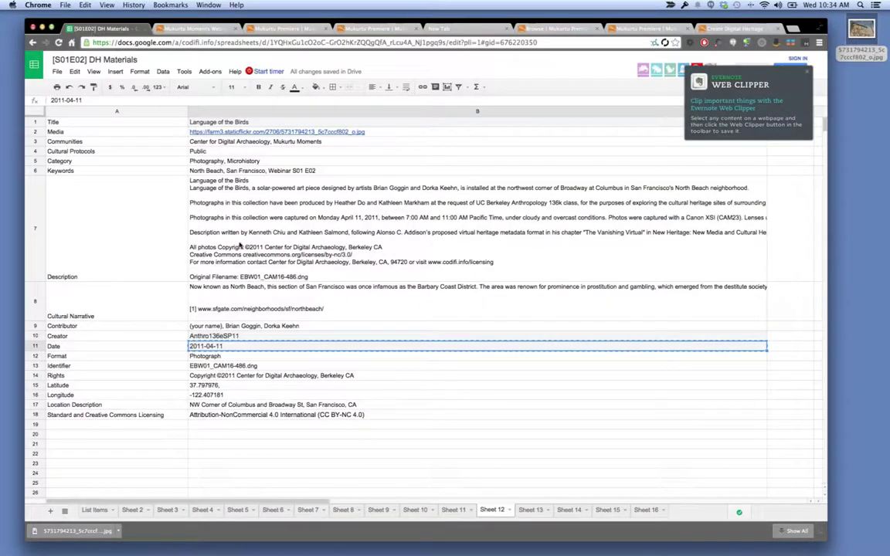
click(230, 360)
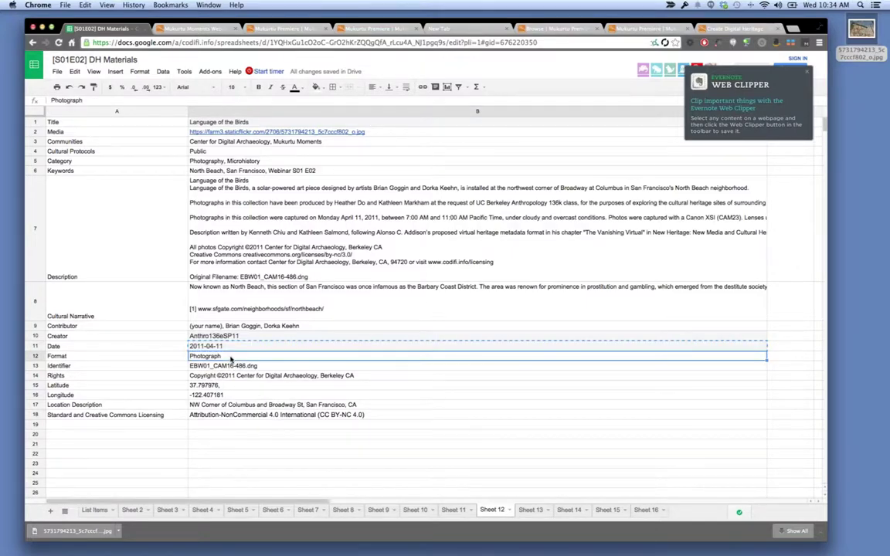
click(734, 29)
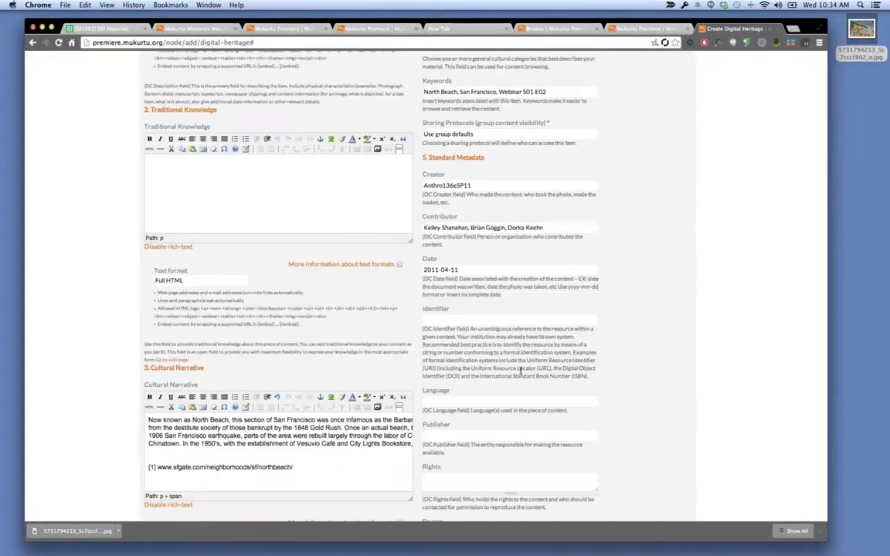
scroll(506, 417, down, 2)
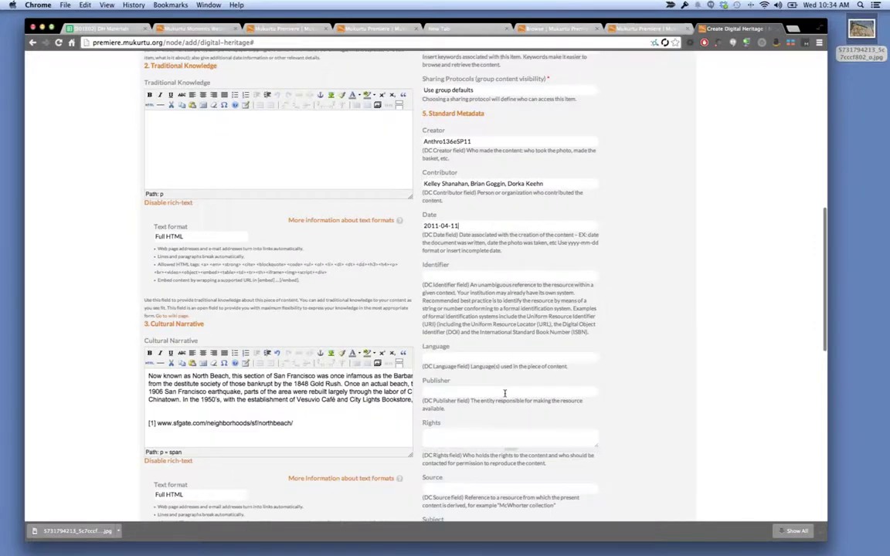
scroll(505, 393, down, 5)
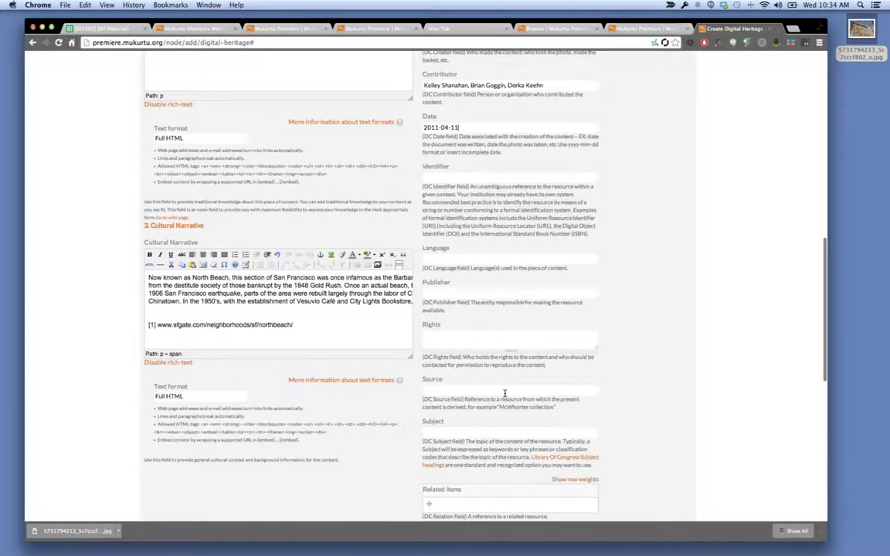
scroll(505, 394, down, 10)
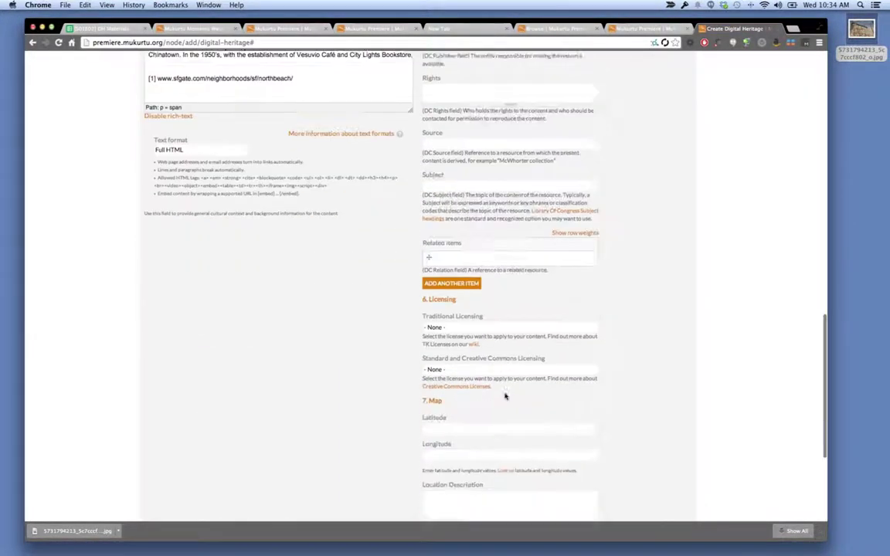
scroll(505, 393, up, 20)
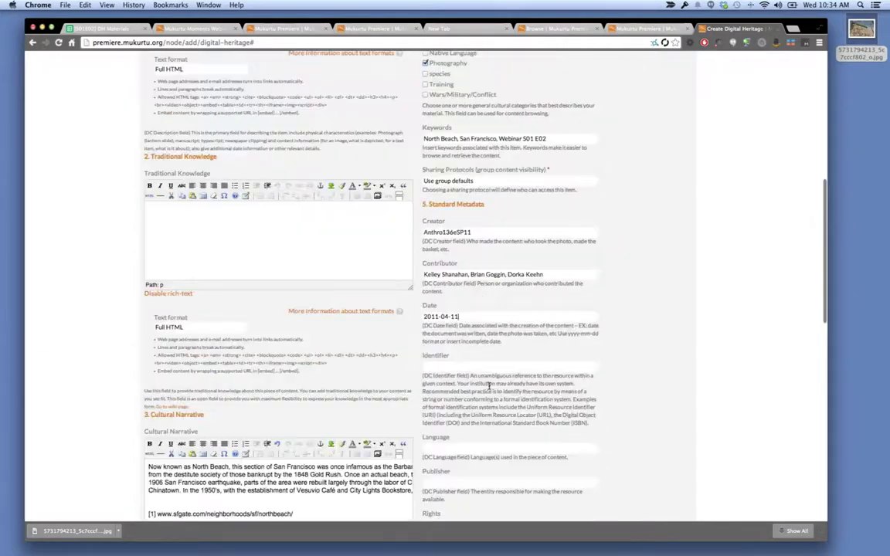
click(116, 29)
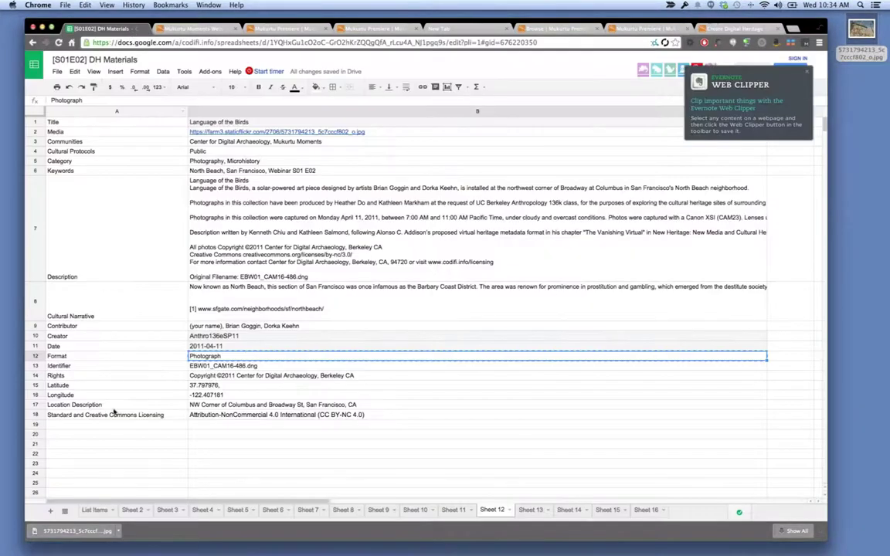
click(252, 366)
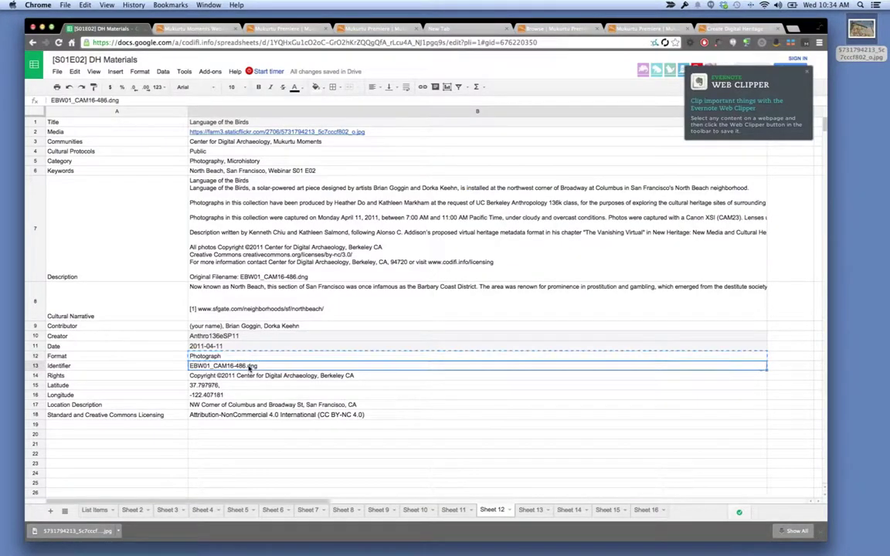
click(737, 29)
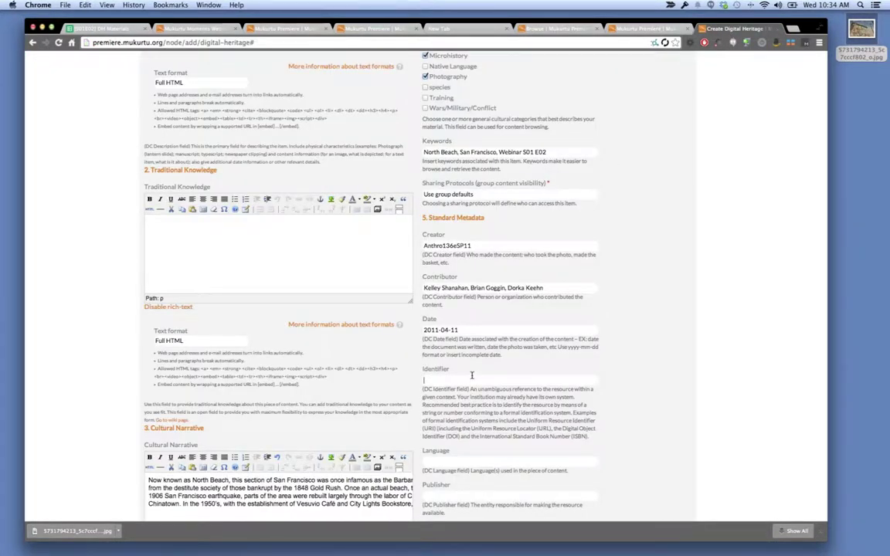
key(super+v)
Fill Rights with 'Copyright ©2011 Center for Digital Archaeology, Berkeley CA' from the sheet.
click(94, 29)
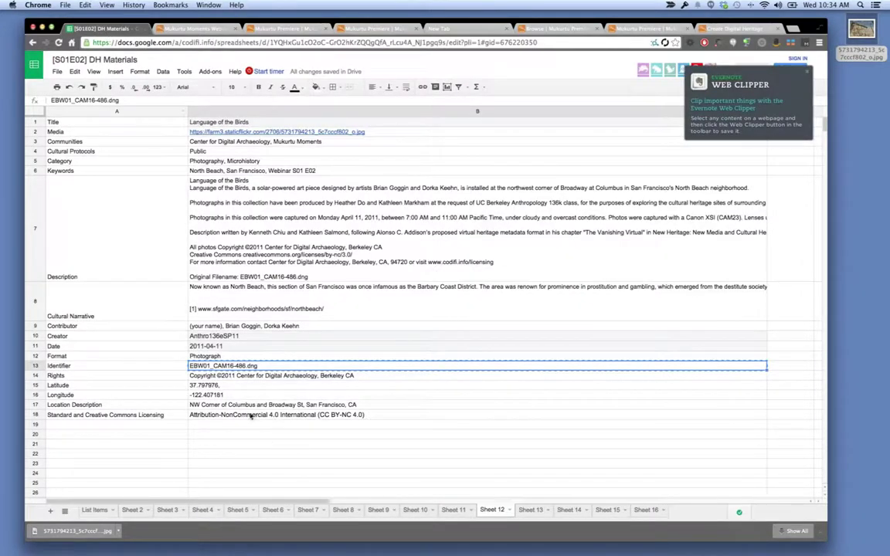
click(228, 386)
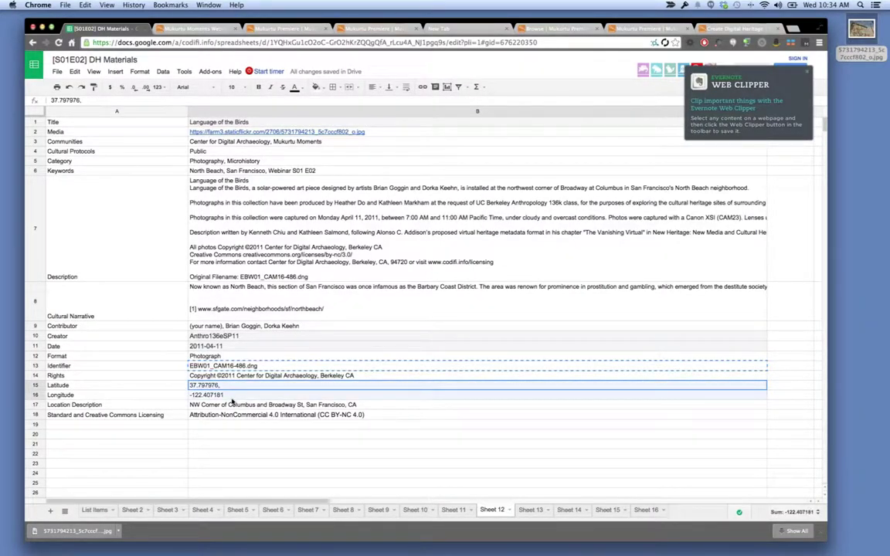
click(227, 377)
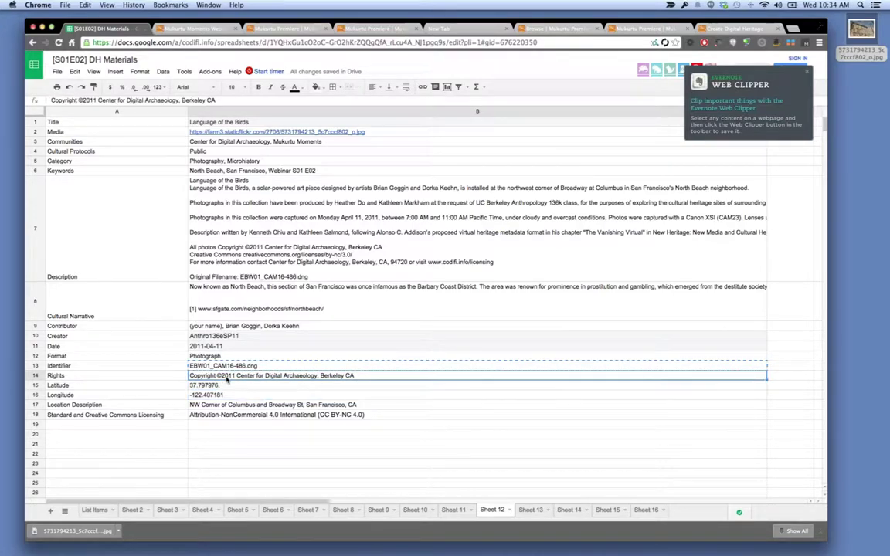
click(730, 29)
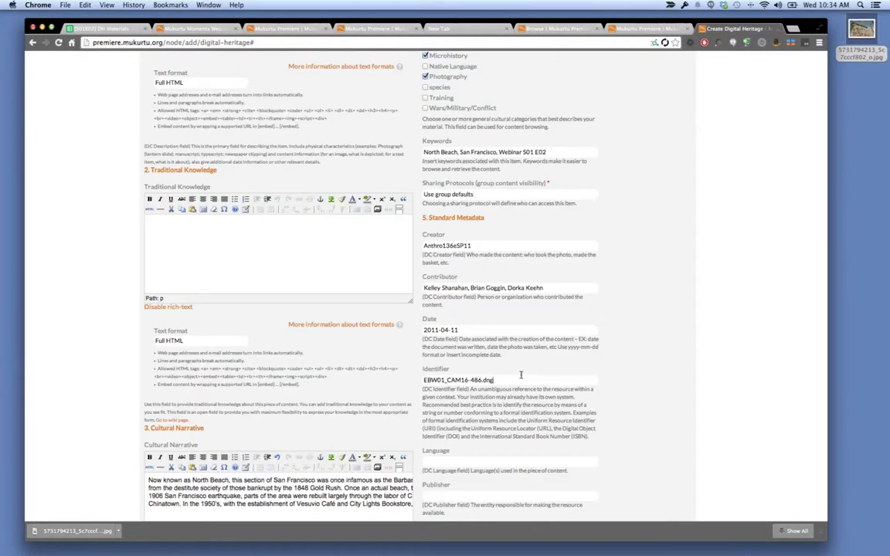
scroll(521, 376, down, 5)
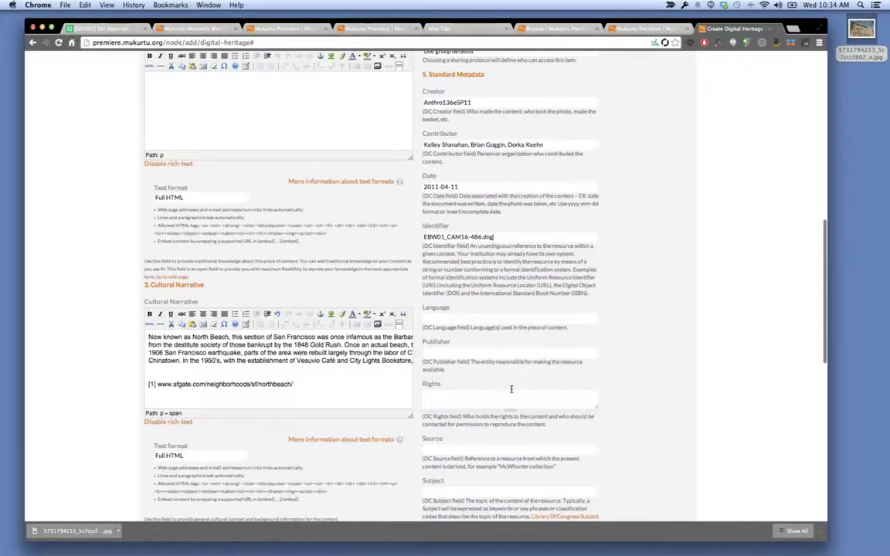
click(509, 396)
key(super+v)
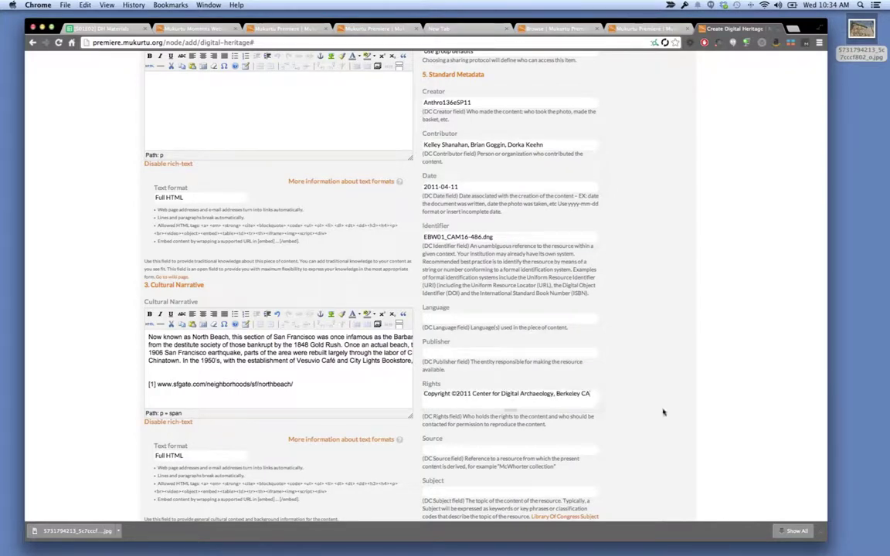
scroll(662, 411, down, 5)
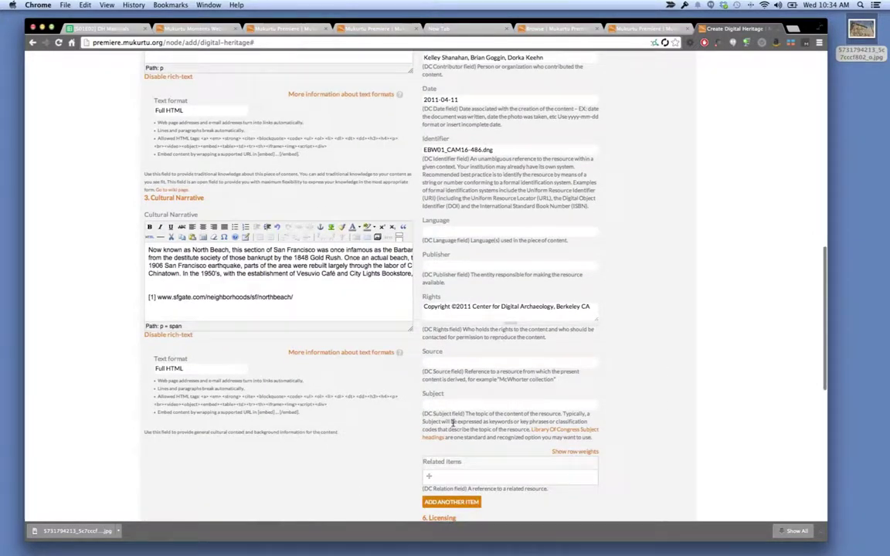
scroll(454, 426, down, 2)
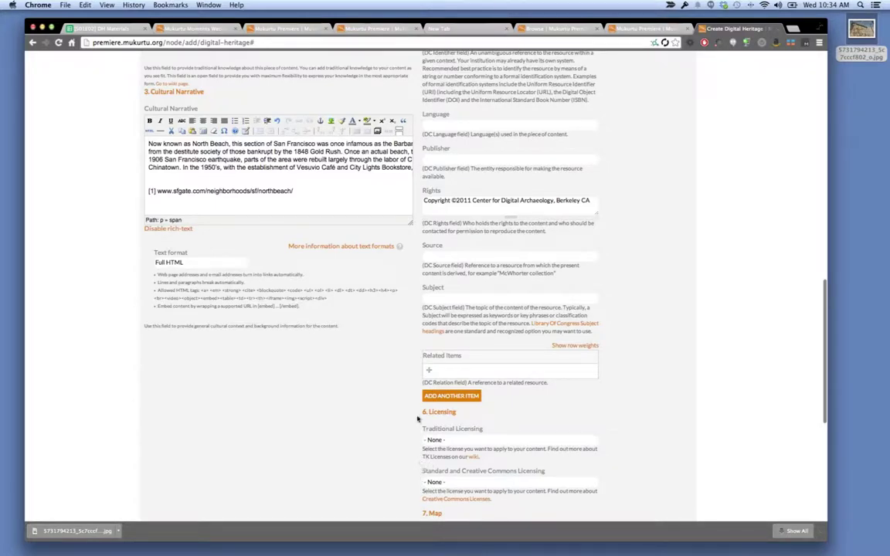
scroll(418, 417, down, 3)
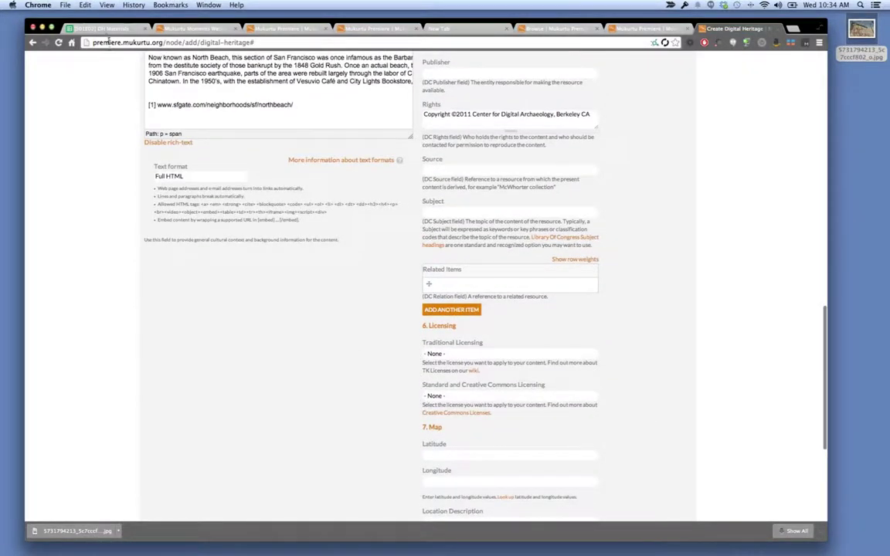
Copy Latitude 37.797976 and Longitude -122.407181 from the sheet into the Map fields.
click(100, 28)
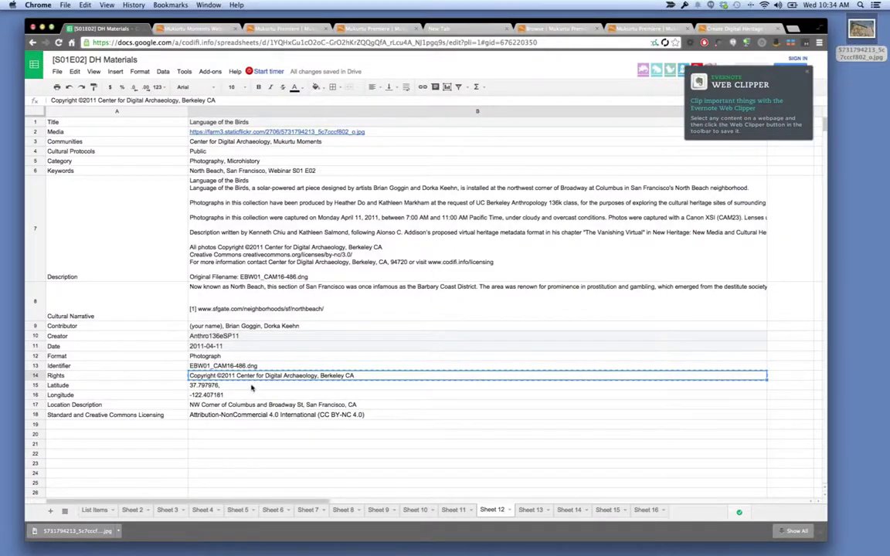
click(252, 386)
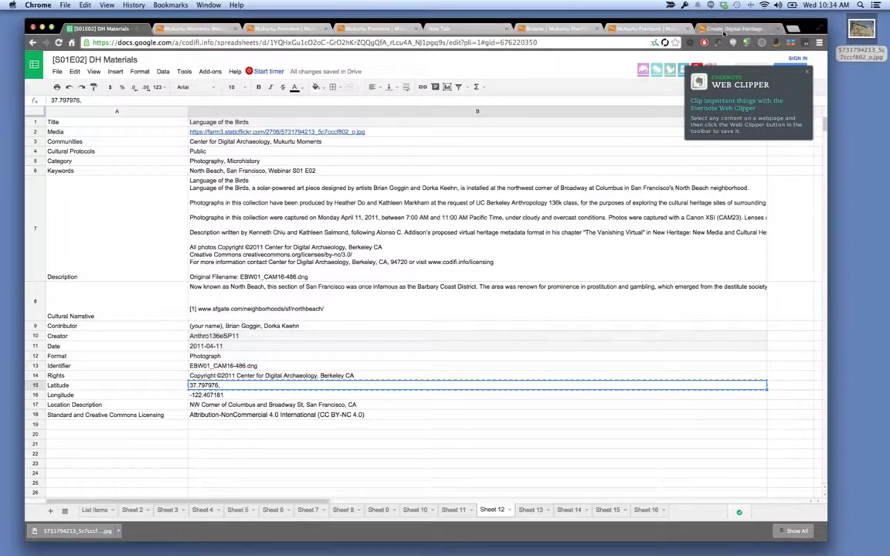
key(super+9)
scroll(589, 385, down, 5)
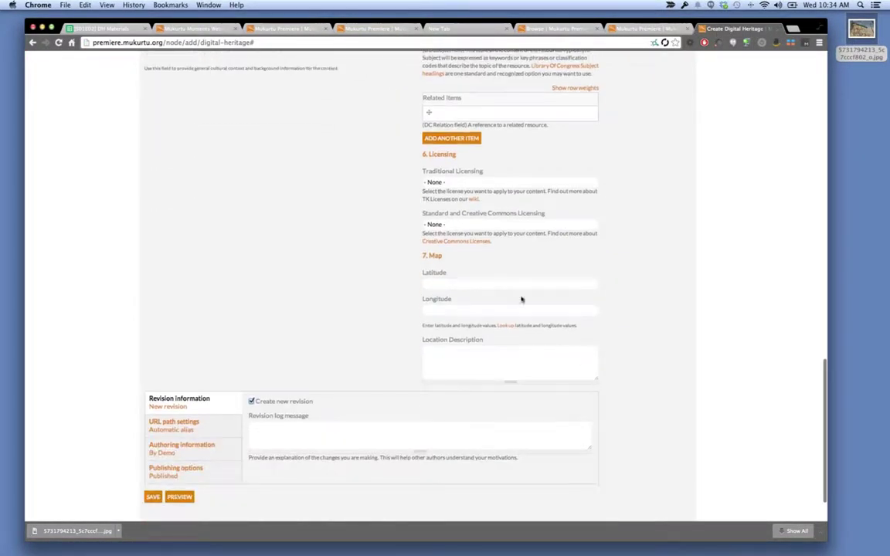
key(super+v)
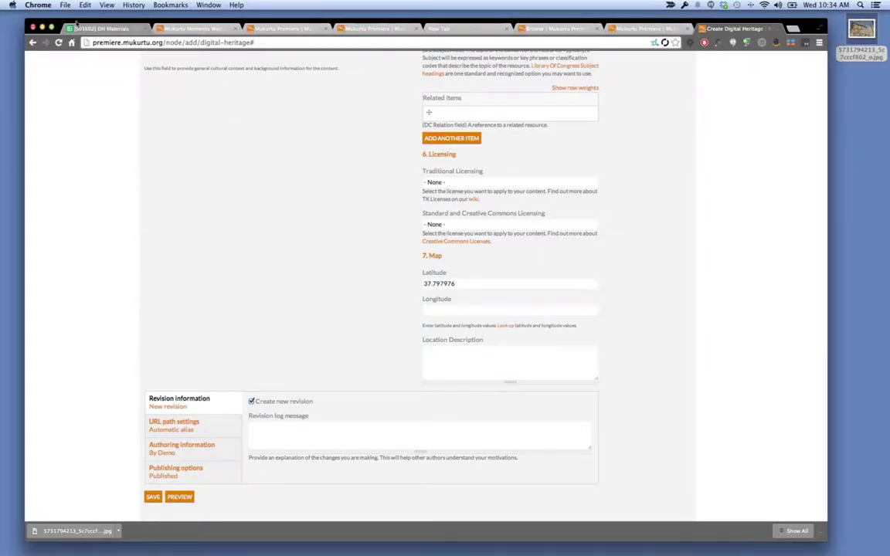
click(71, 24)
click(268, 396)
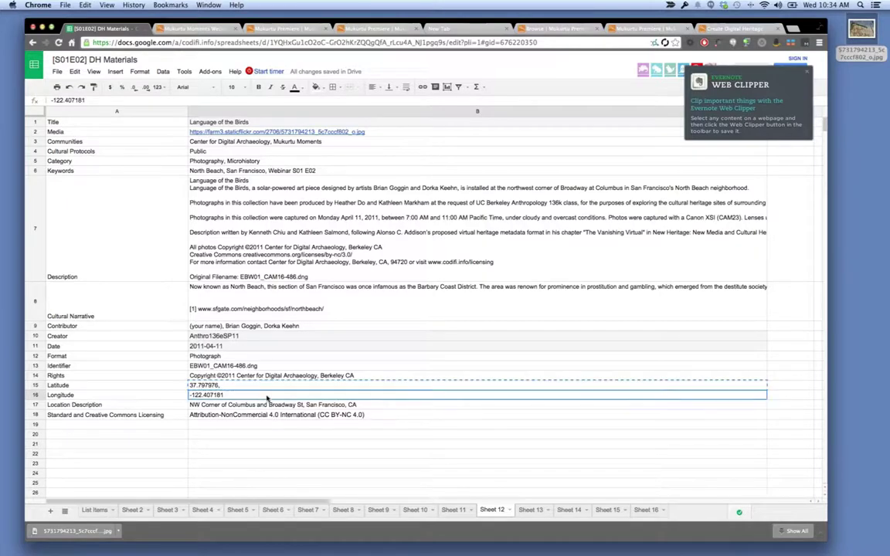
key(super+c)
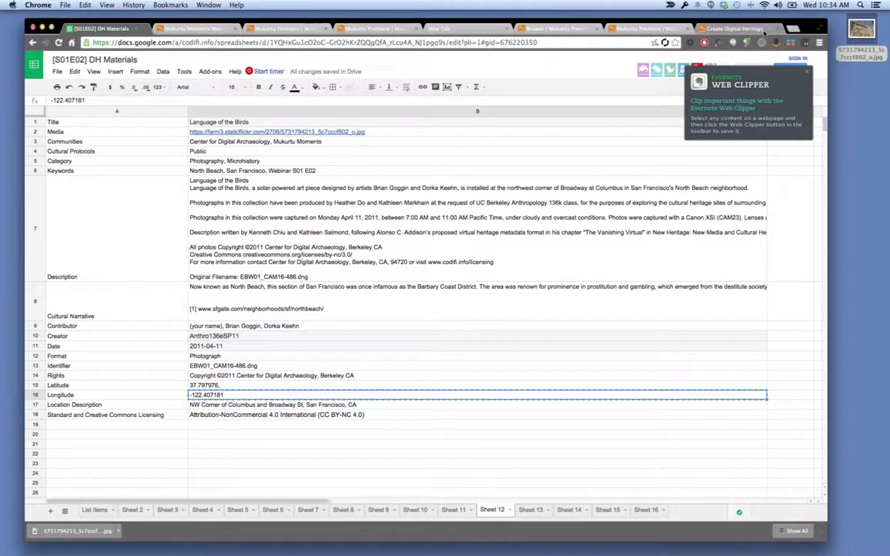
click(742, 28)
click(508, 310)
key(super+v)
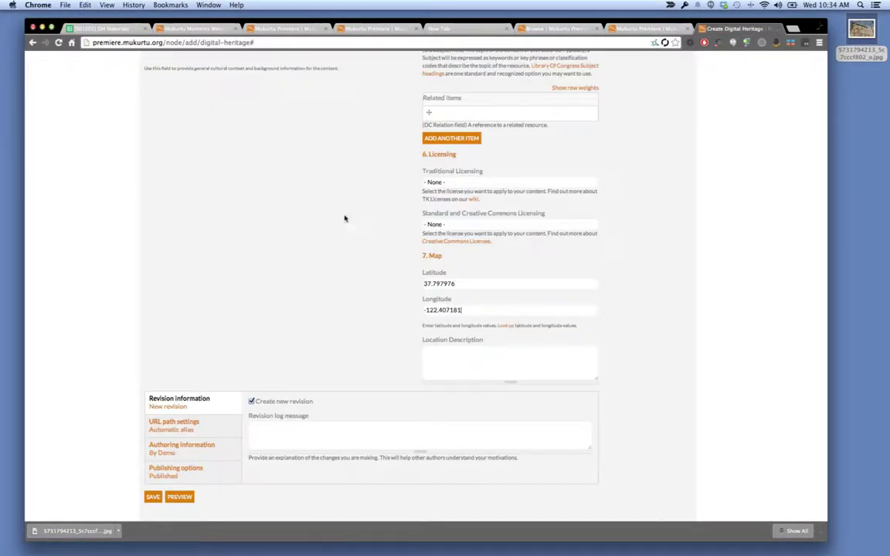
Copy the location description from cell B17 into the Location Description field.
click(90, 27)
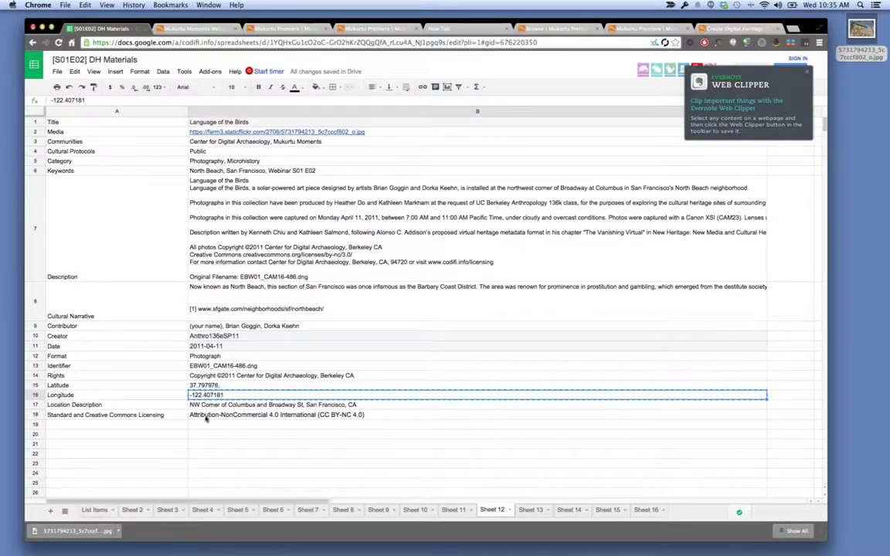
click(218, 405)
key(super+c)
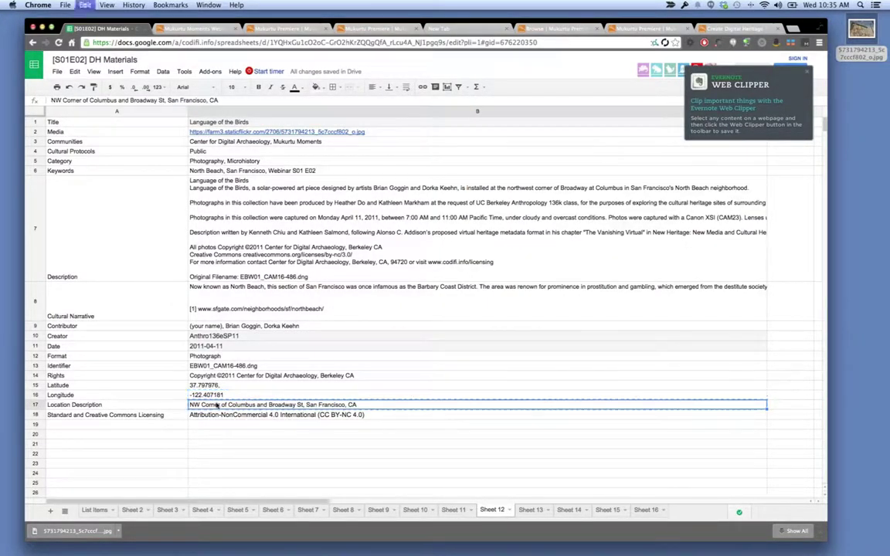
click(734, 28)
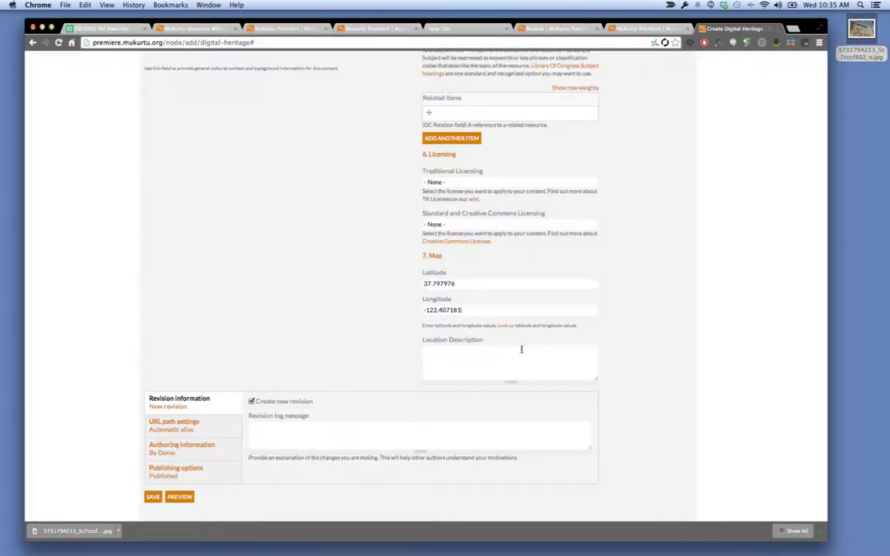
click(522, 363)
key(super+v)
click(96, 28)
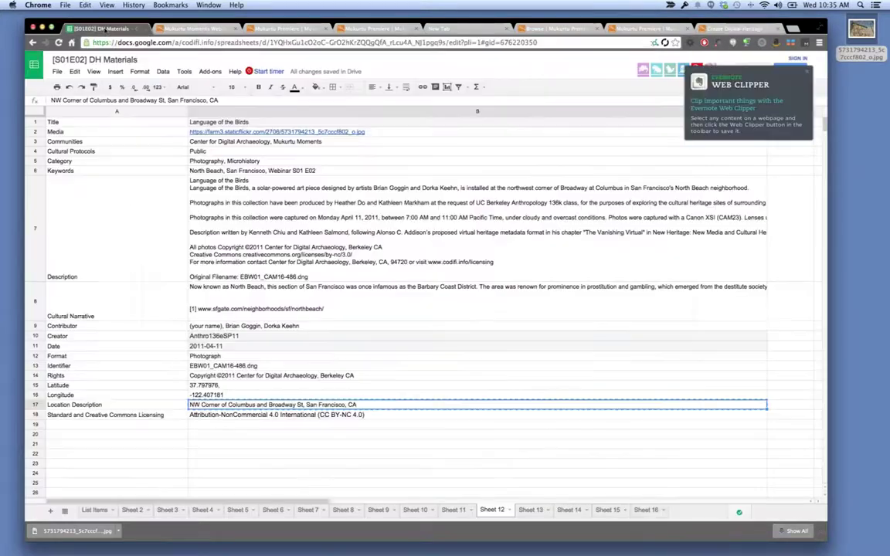
Check the licence in cell B18, pick CC BY-NC 4.0 and save Language of the Birds.
click(170, 416)
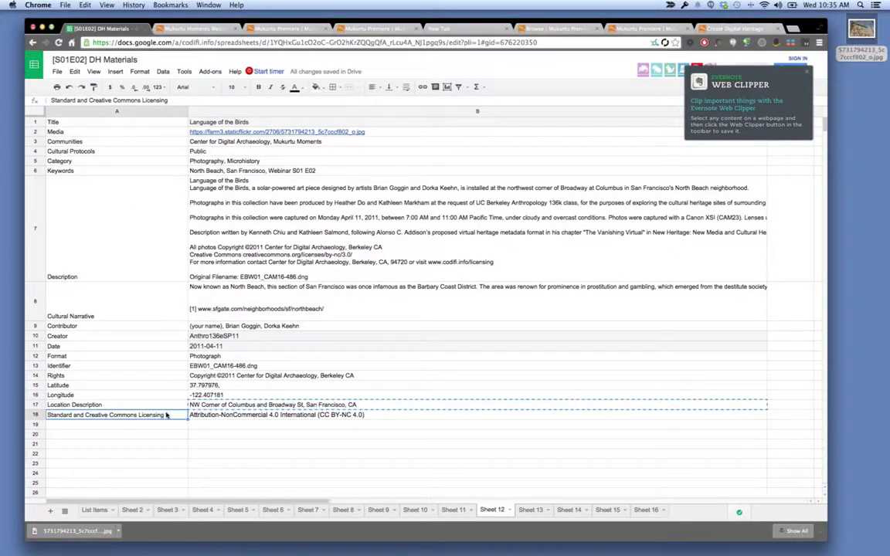
click(229, 418)
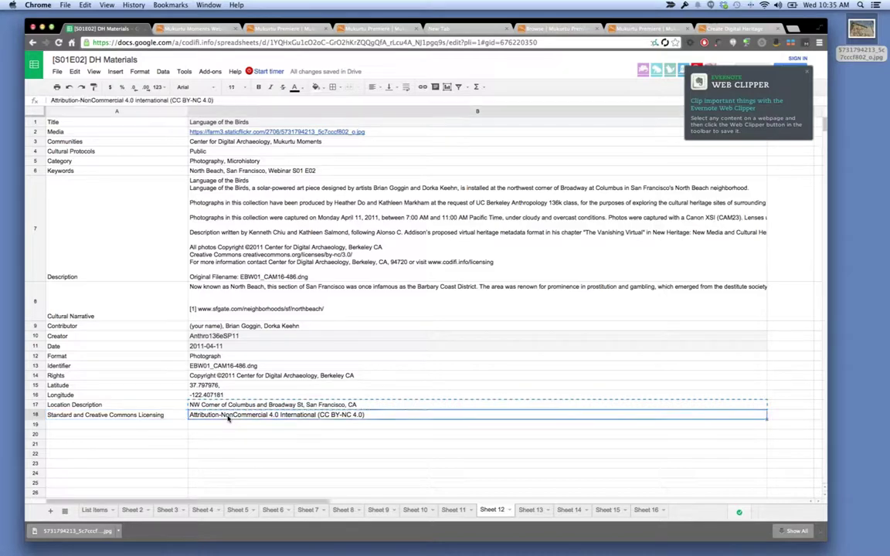
click(732, 29)
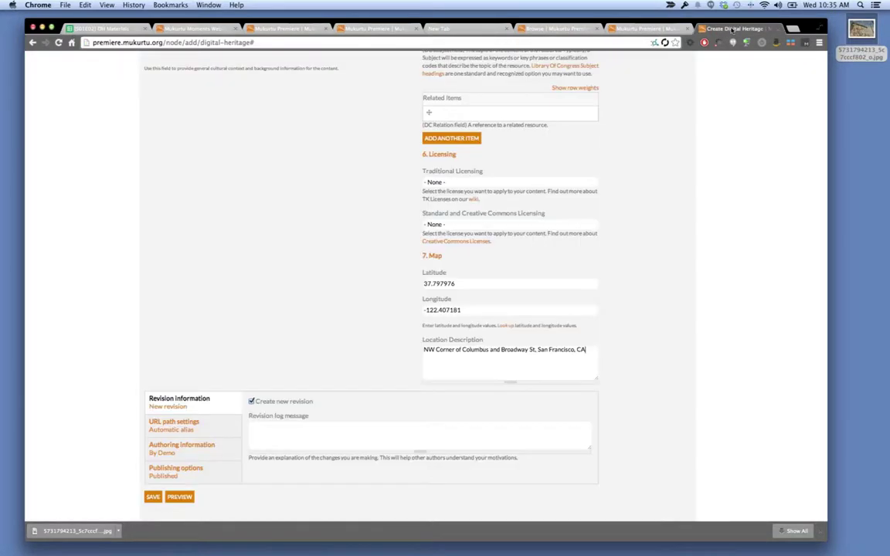
click(489, 224)
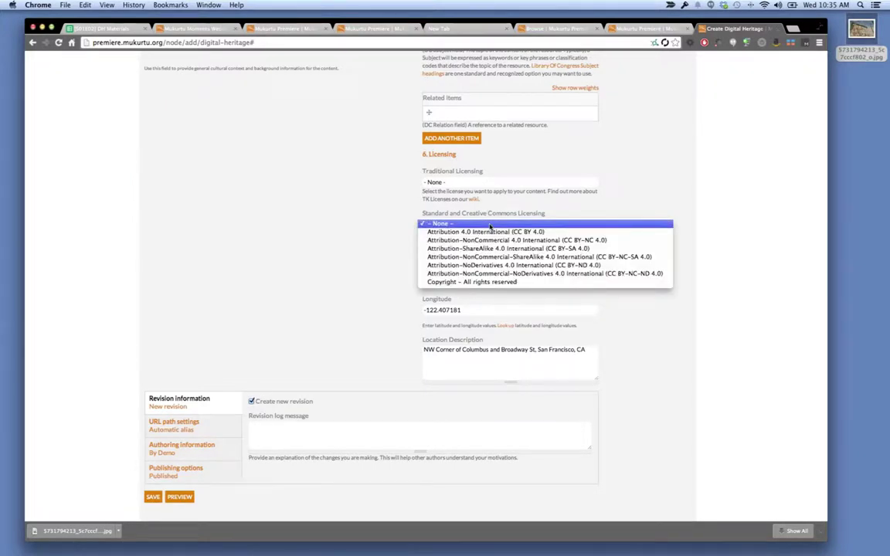
click(489, 226)
click(489, 225)
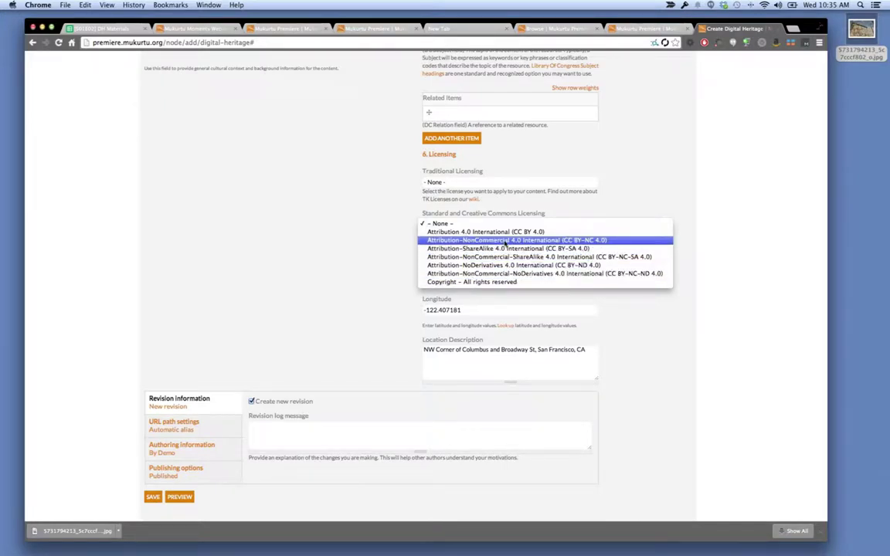
click(506, 240)
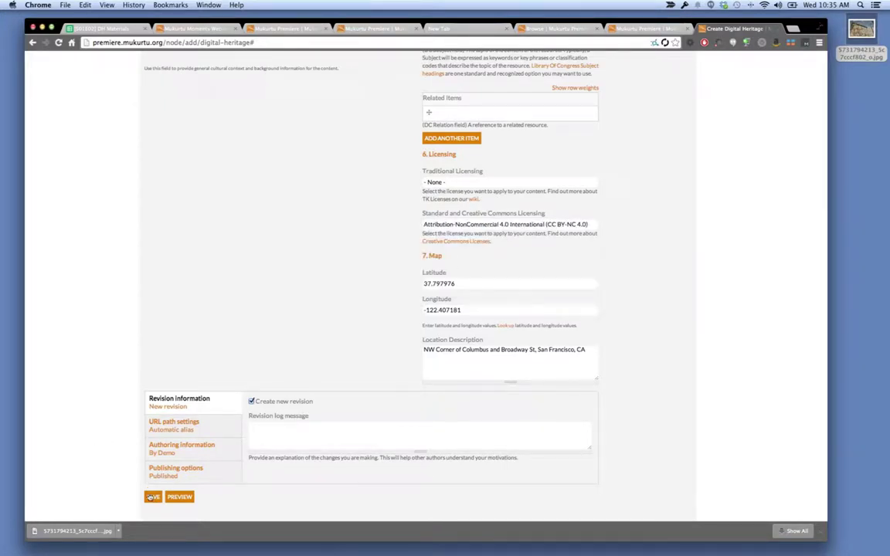
click(152, 497)
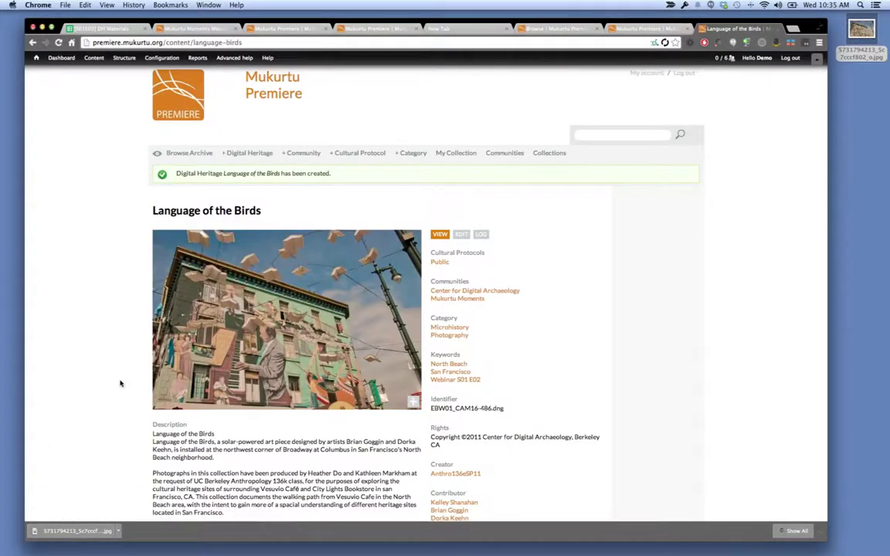
scroll(120, 383, down, 5)
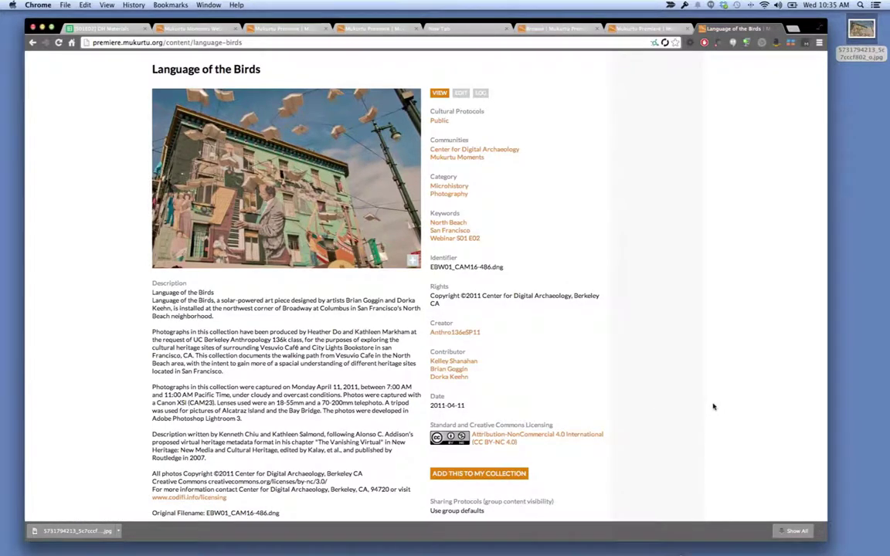
scroll(713, 406, down, 4)
scroll(713, 407, down, 1)
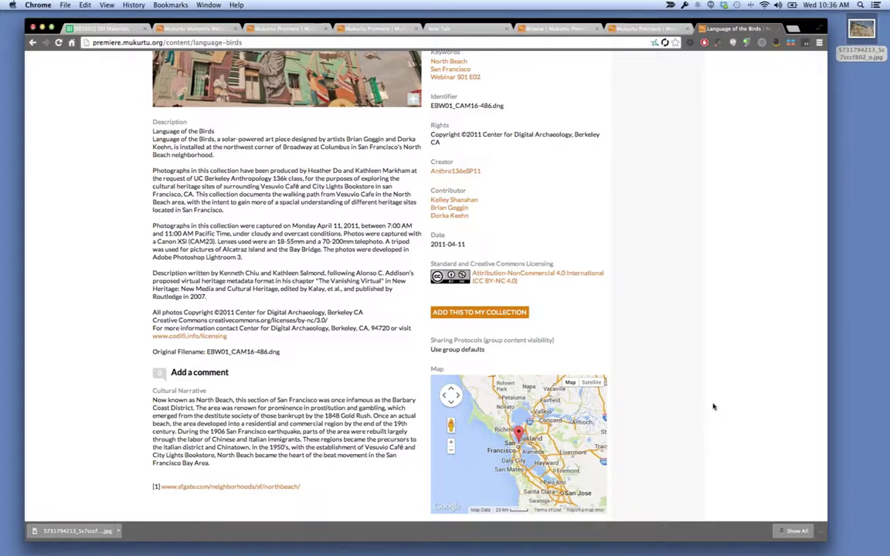
click(793, 29)
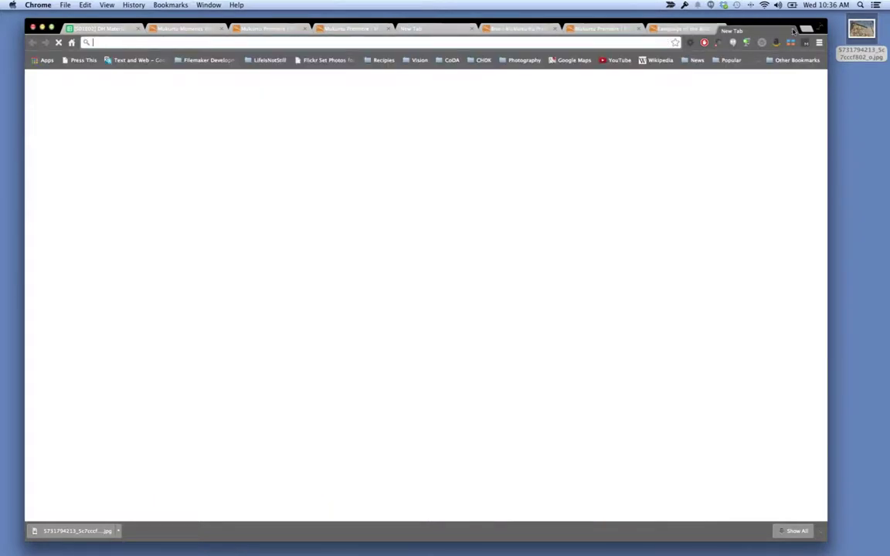
text(map)
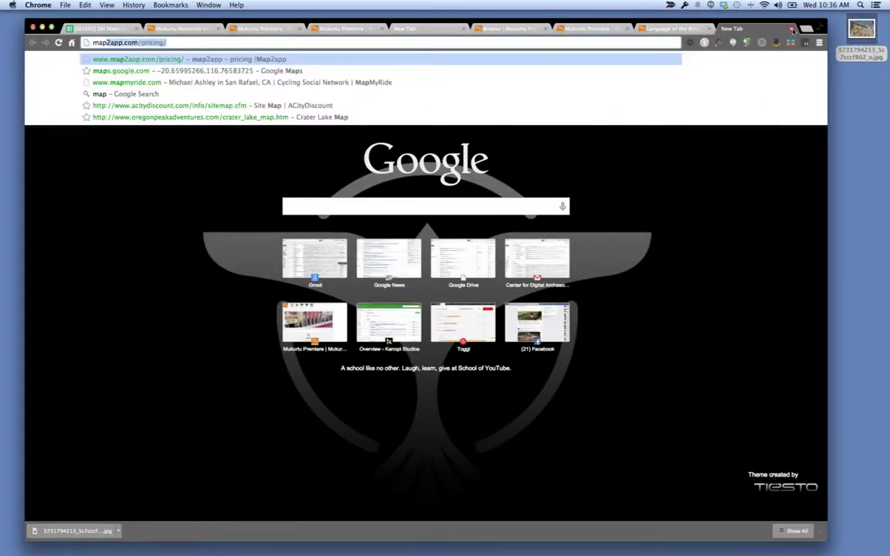
text(s.)
key(Return)
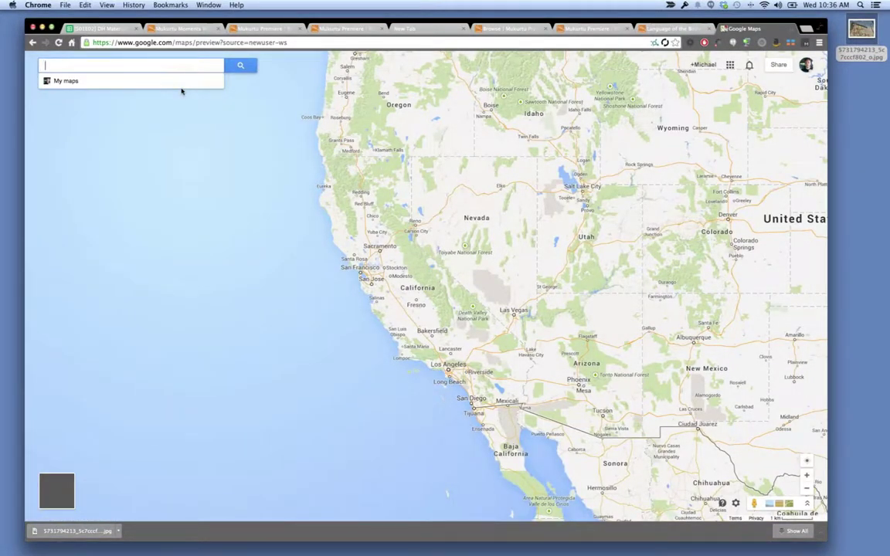
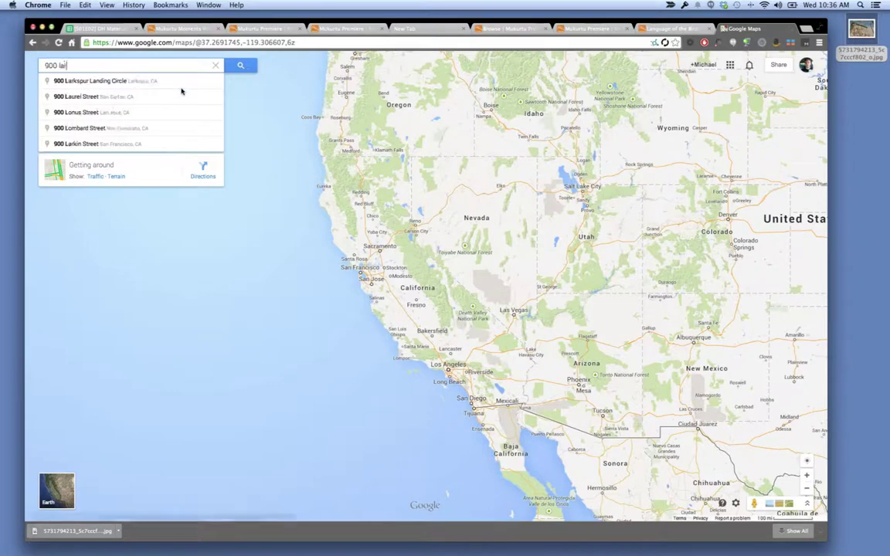
click(181, 90)
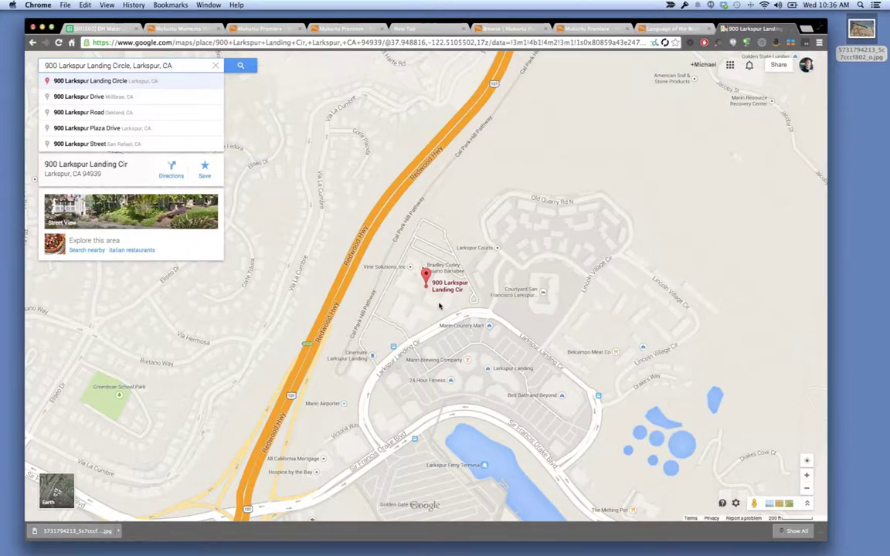
Select the place's latitude and longitude in the place card, then close the Maps tab.
right_click(439, 306)
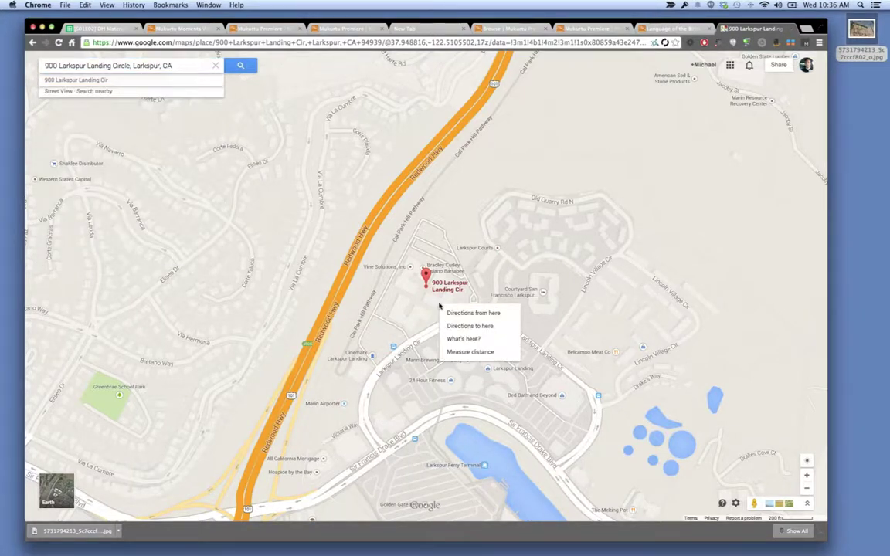
click(461, 338)
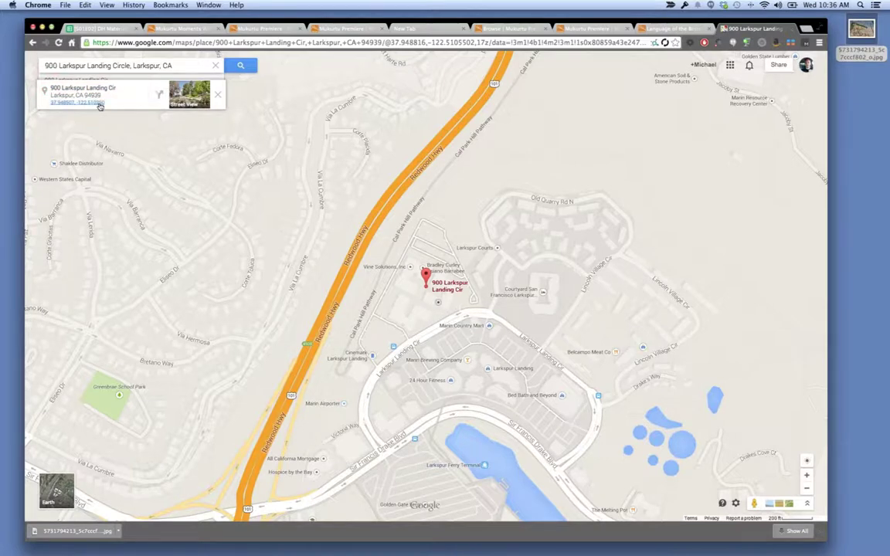
drag(109, 103, 43, 101)
scroll(615, 135, down, 2)
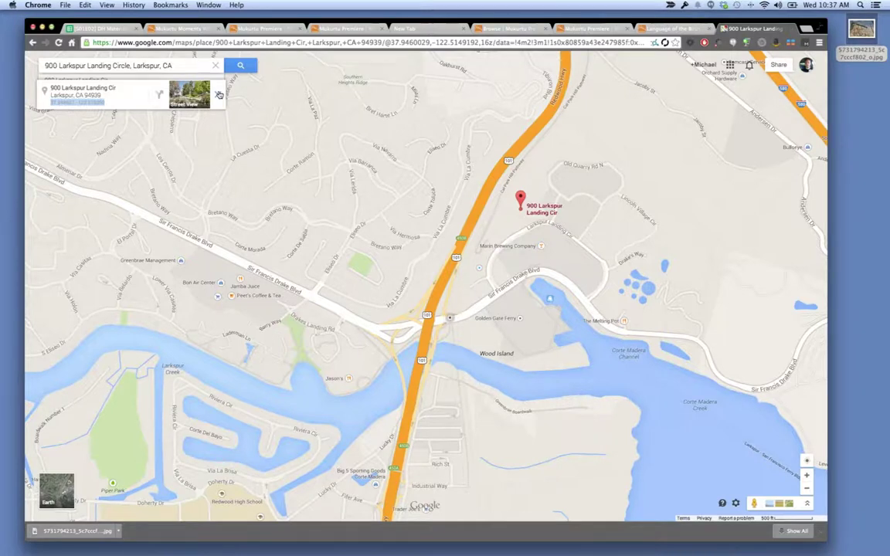
drag(51, 102, 95, 105)
click(354, 185)
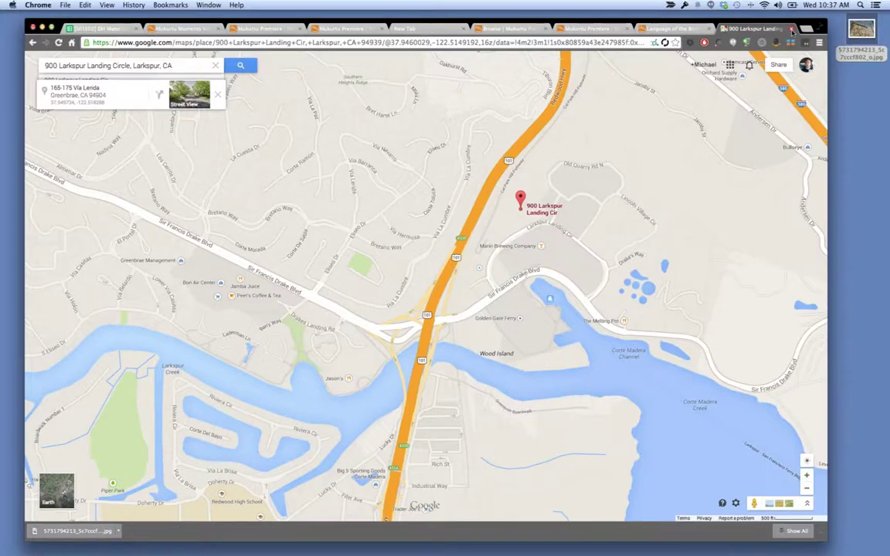
click(791, 30)
Scroll to the top of the Language of the Birds record and return to the DH Materials sheet.
scroll(532, 178, up, 3)
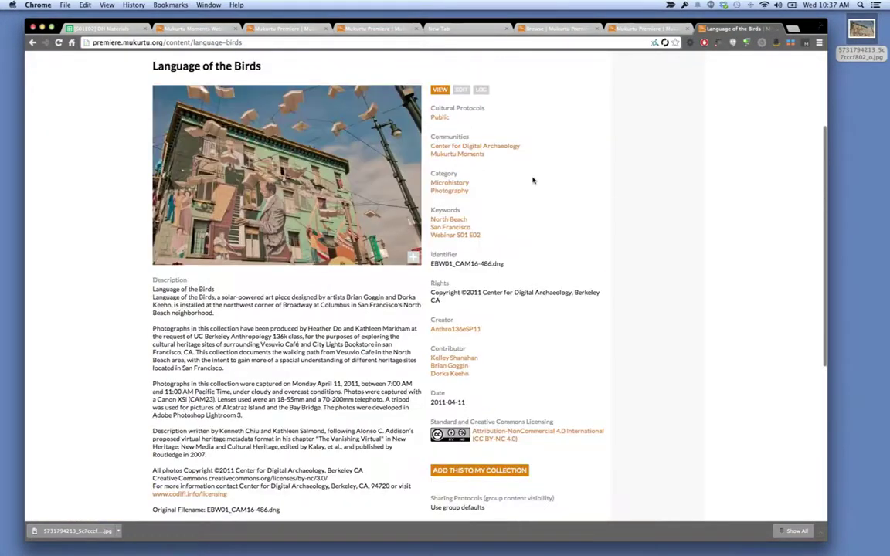
scroll(532, 180, up, 2)
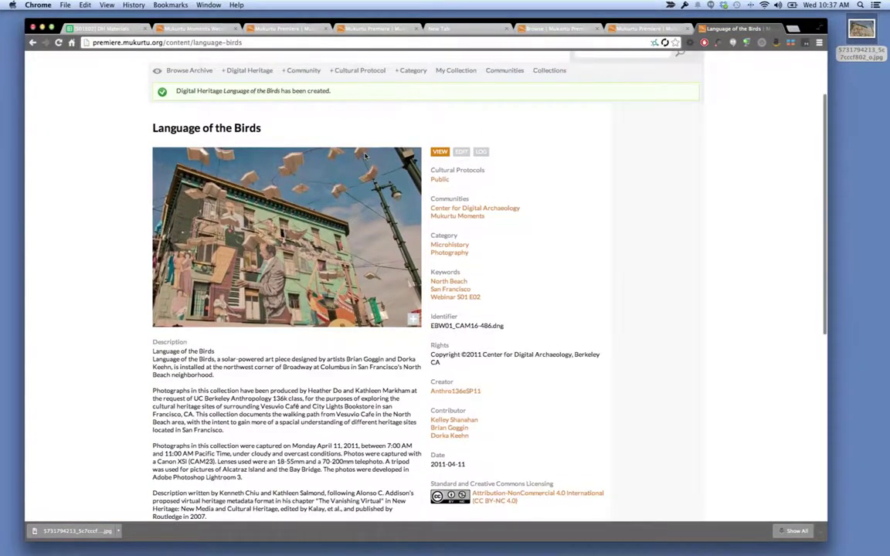
scroll(366, 156, up, 2)
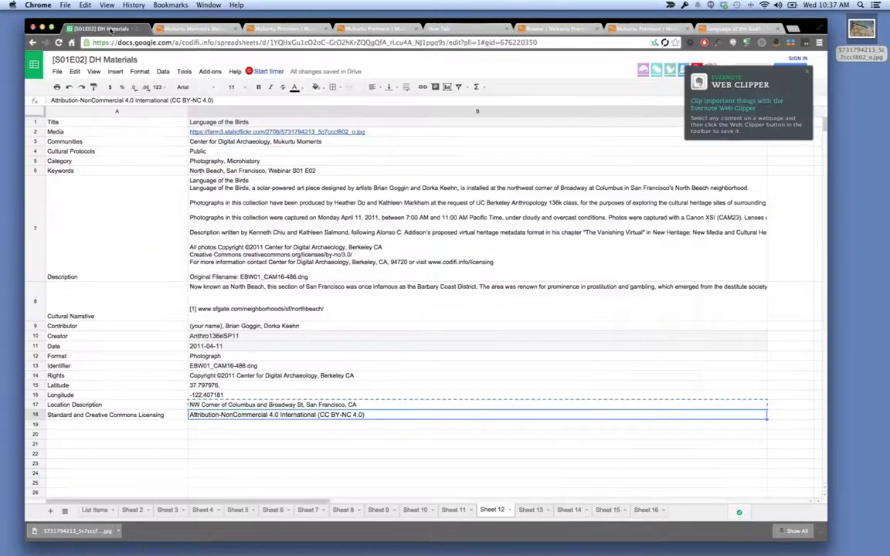
click(101, 29)
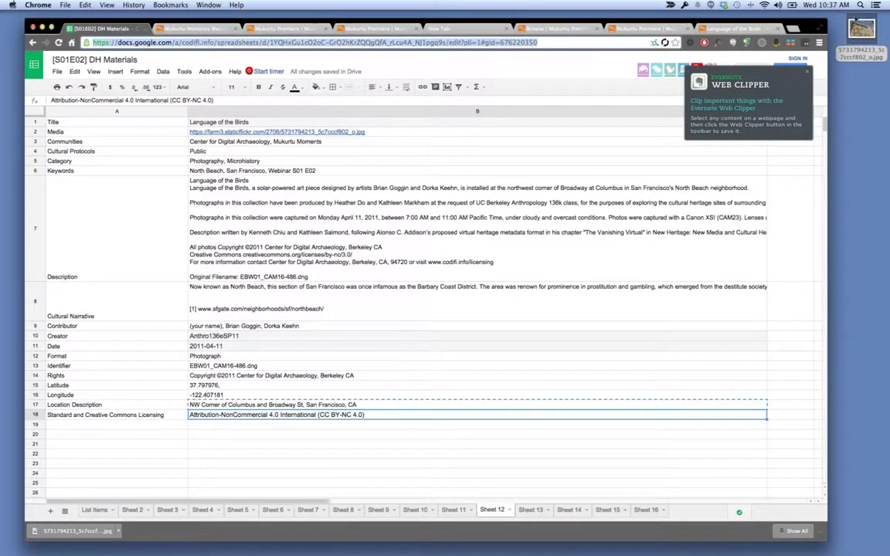
Close the web clipper popup, view the List Items sheet, then go to Mukurtu's Browse page.
click(806, 73)
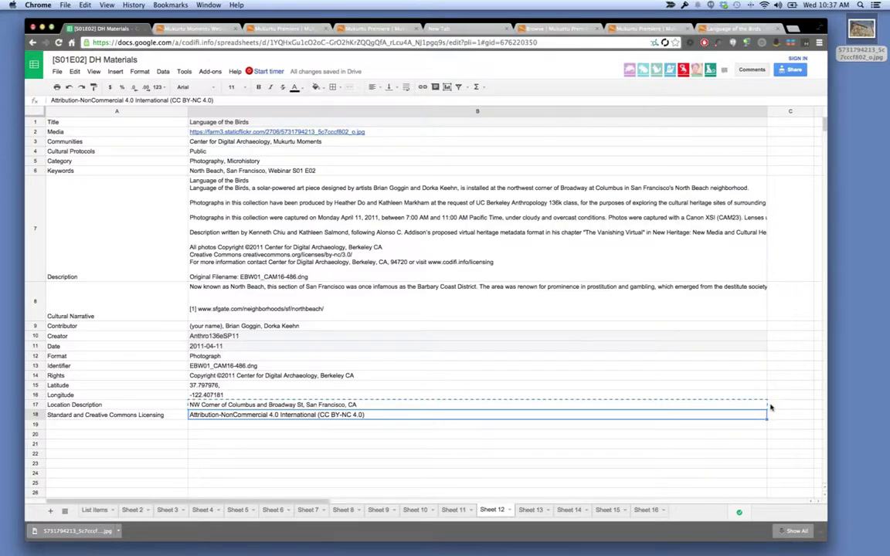
click(95, 510)
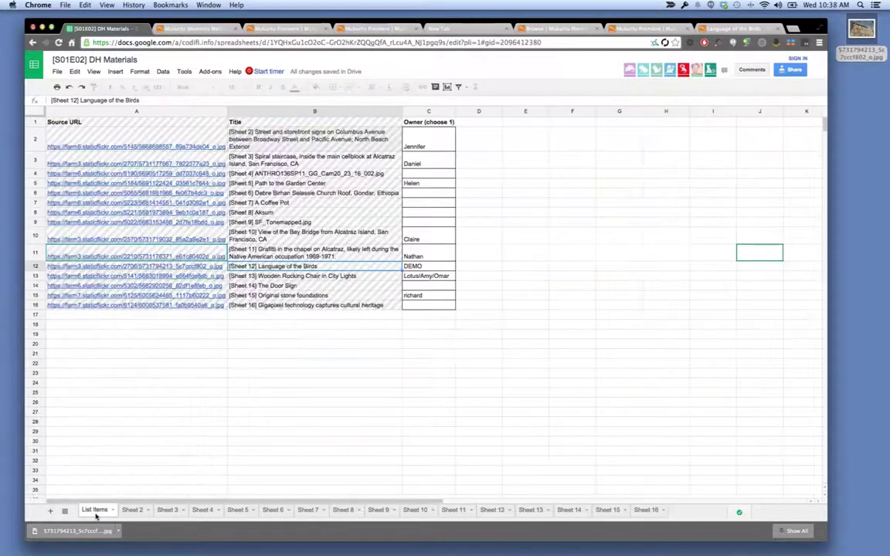
click(415, 377)
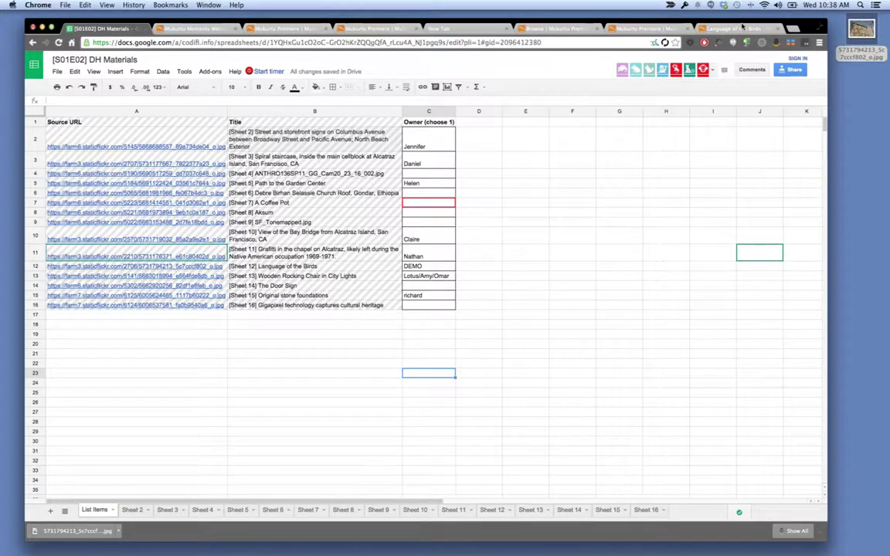
click(557, 31)
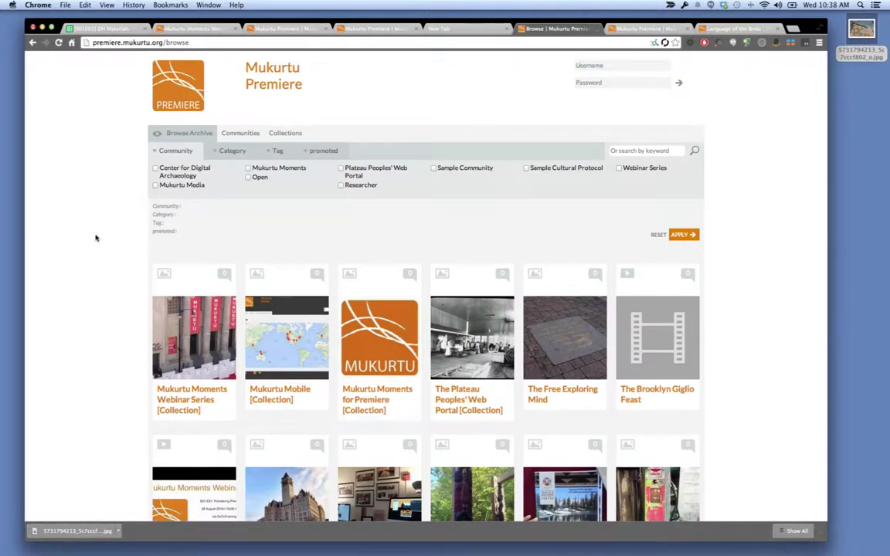
Reload the Browse Archive page to list Language of the Birds, then return to DH Materials.
click(198, 43)
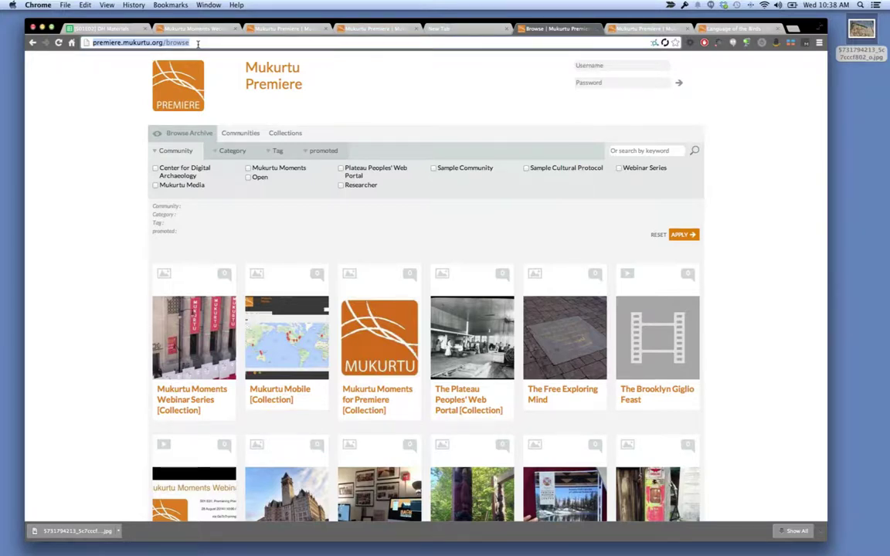
key(Return)
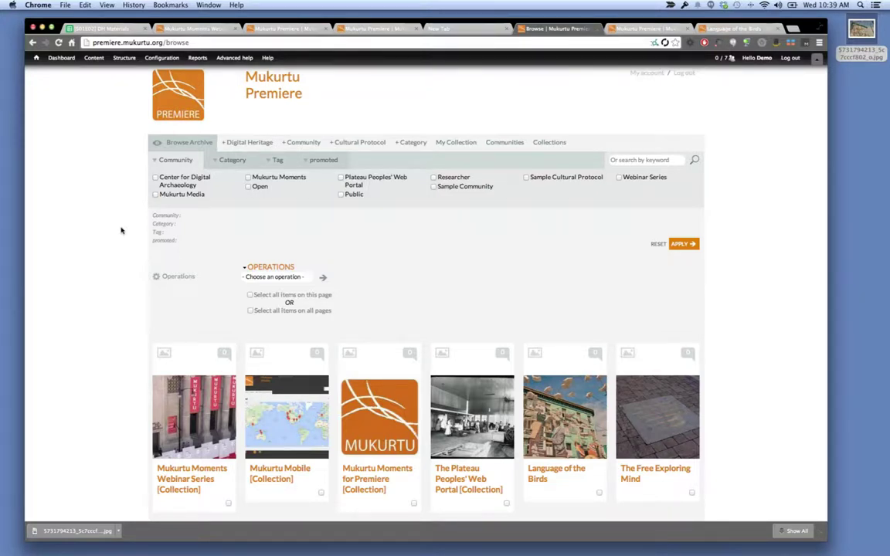
click(101, 29)
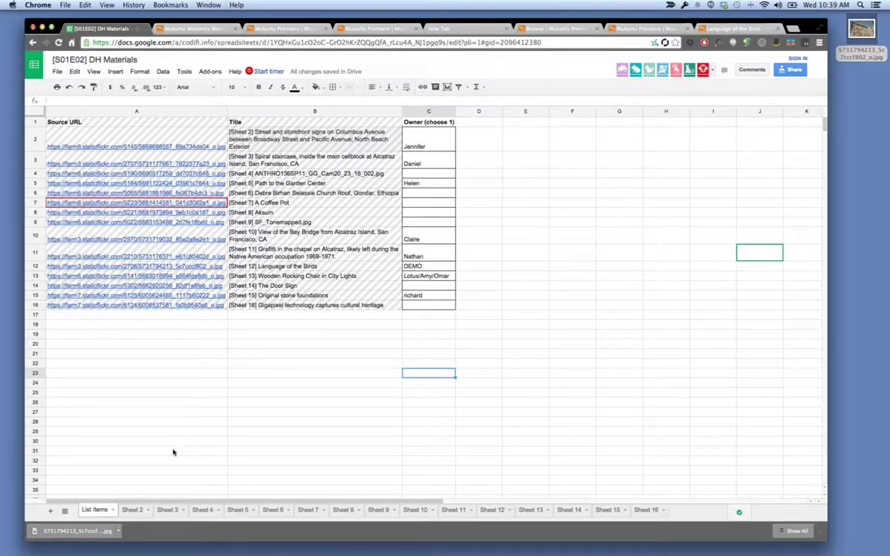
Review Sheet 2's metadata, including the communities in B3, then return to the List Items table.
click(132, 512)
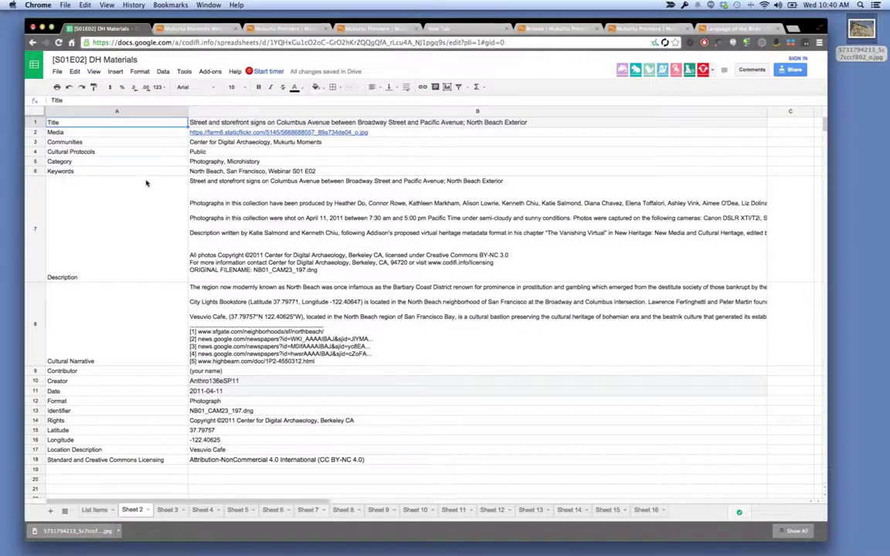
click(225, 143)
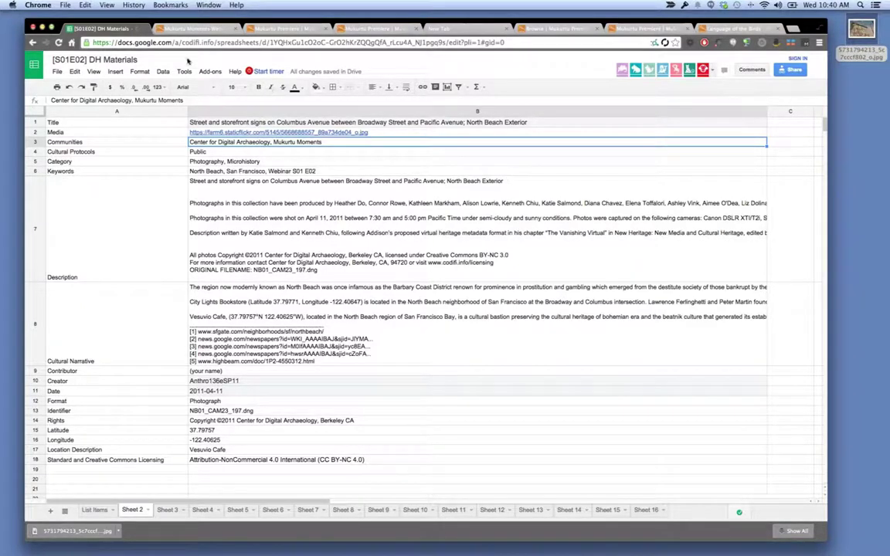
click(94, 510)
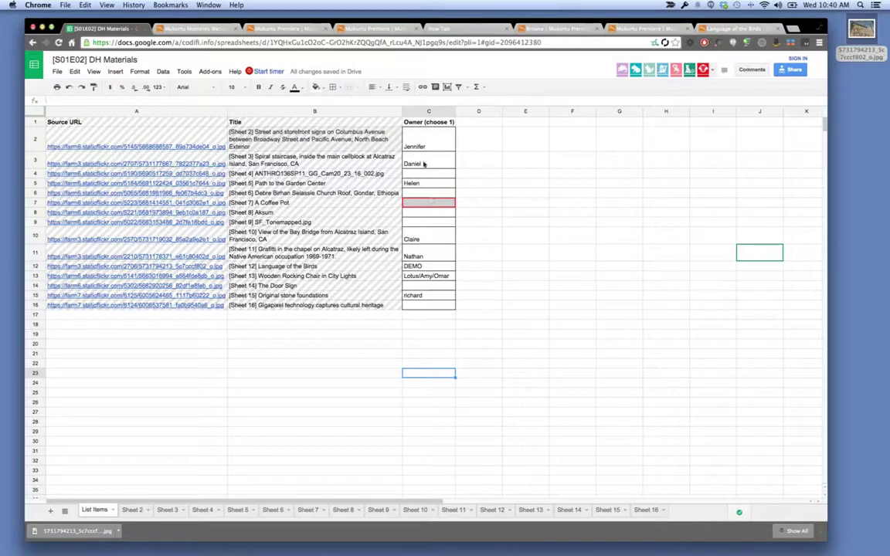
click(472, 215)
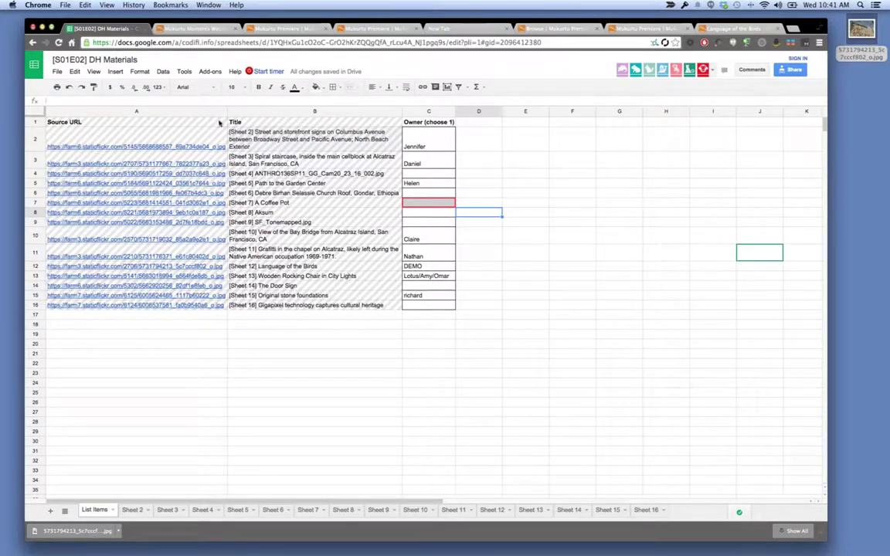
Enter the archive from the Mukurtu Premiere home page and reload it to show the Bay Bridge item.
click(286, 29)
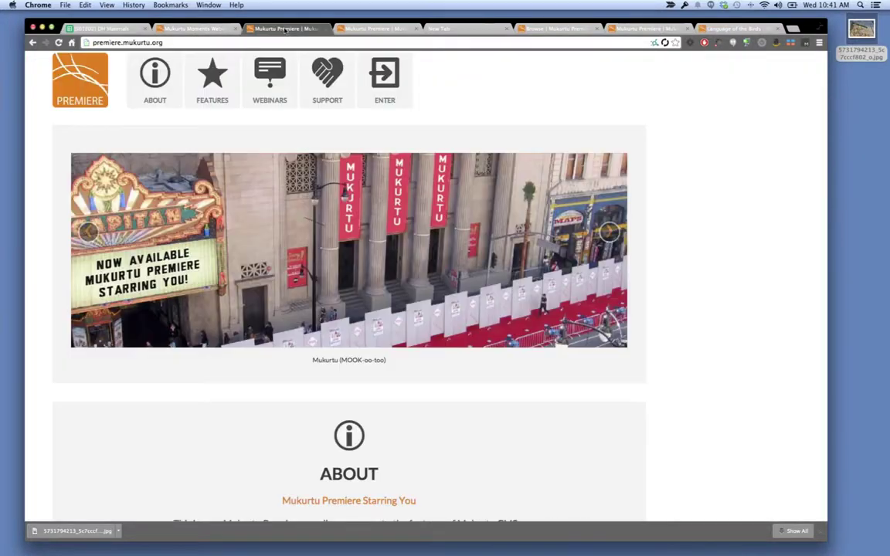
click(386, 89)
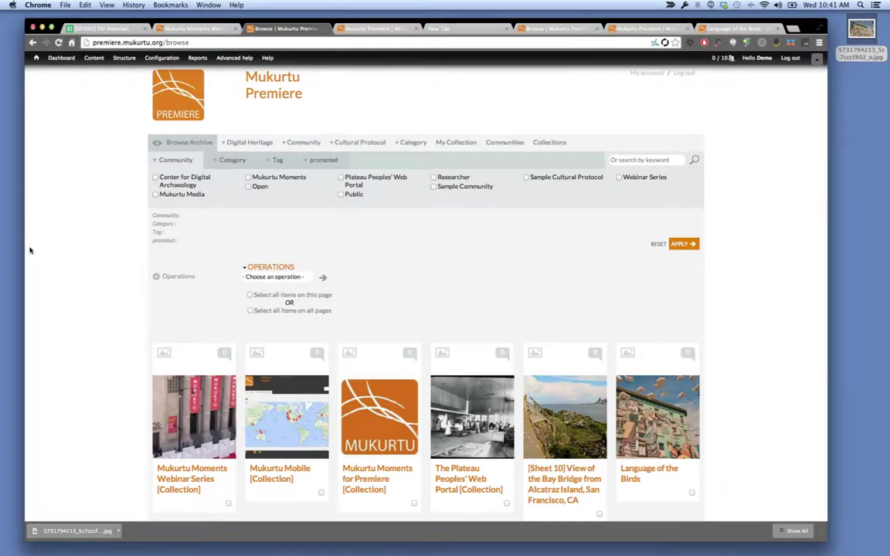
key(super+r)
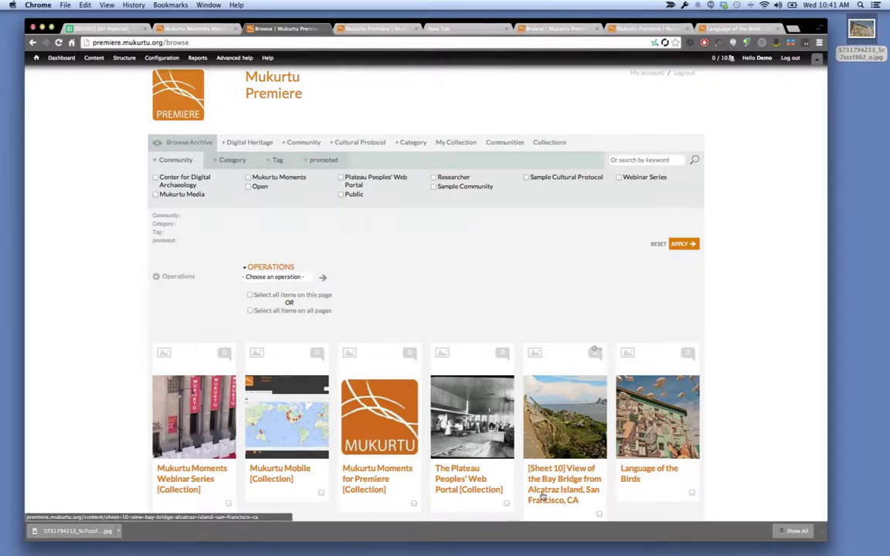
Open the '[Sheet 10] View of the Bay Bridge' record and scroll through its details and map.
click(543, 497)
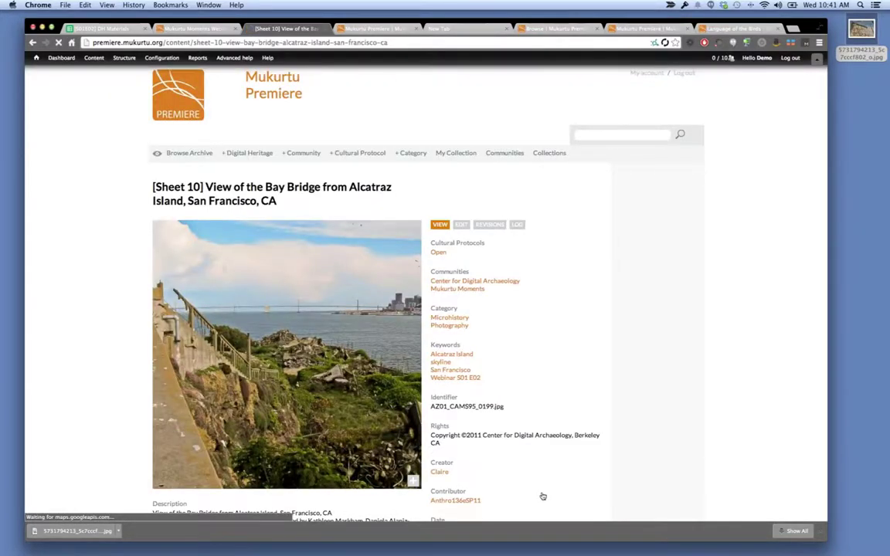
scroll(543, 496, down, 3)
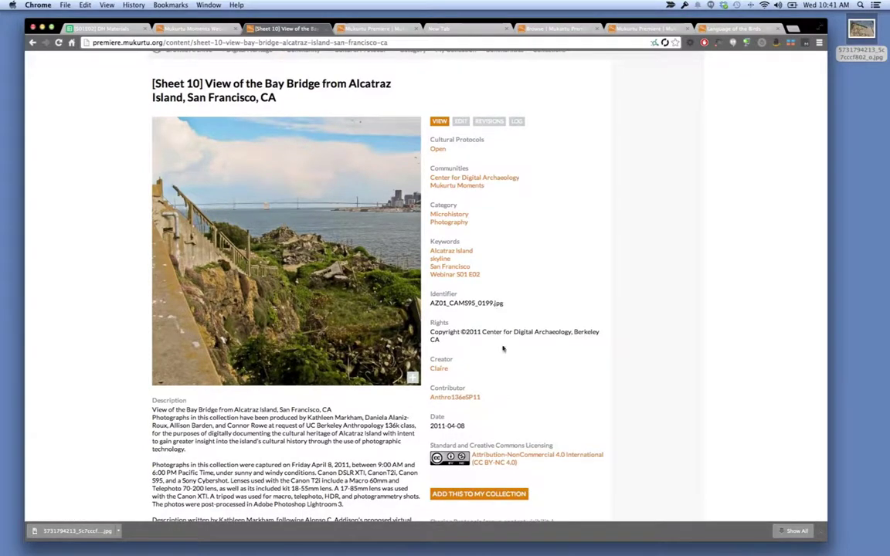
scroll(503, 348, down, 5)
scroll(502, 349, up, 3)
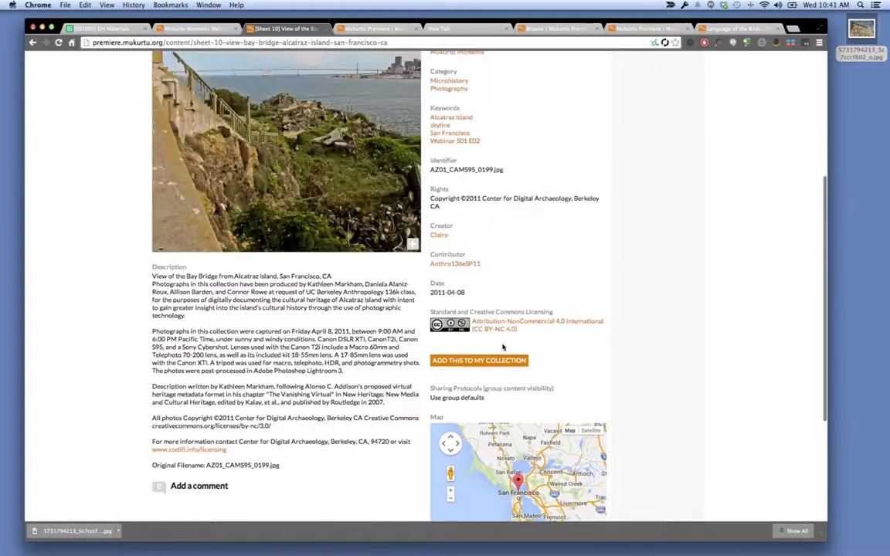
scroll(502, 349, up, 5)
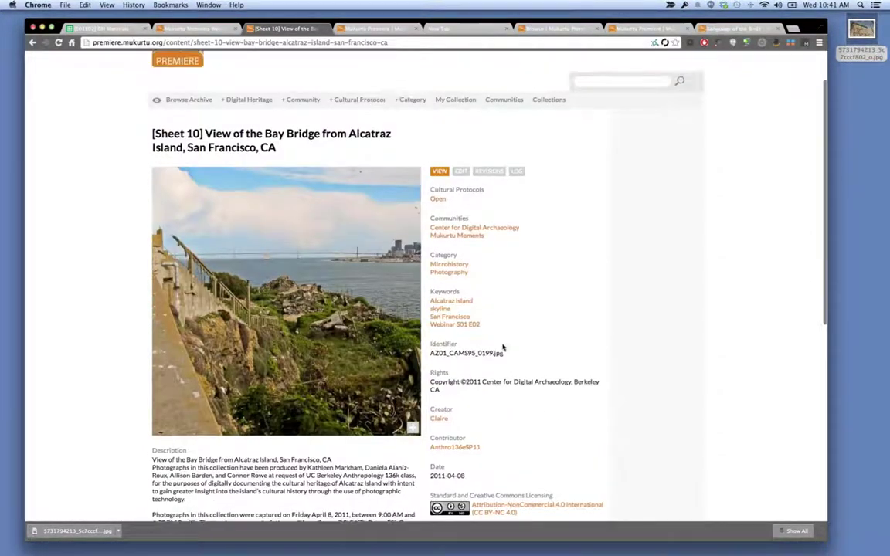
scroll(502, 349, up, 1)
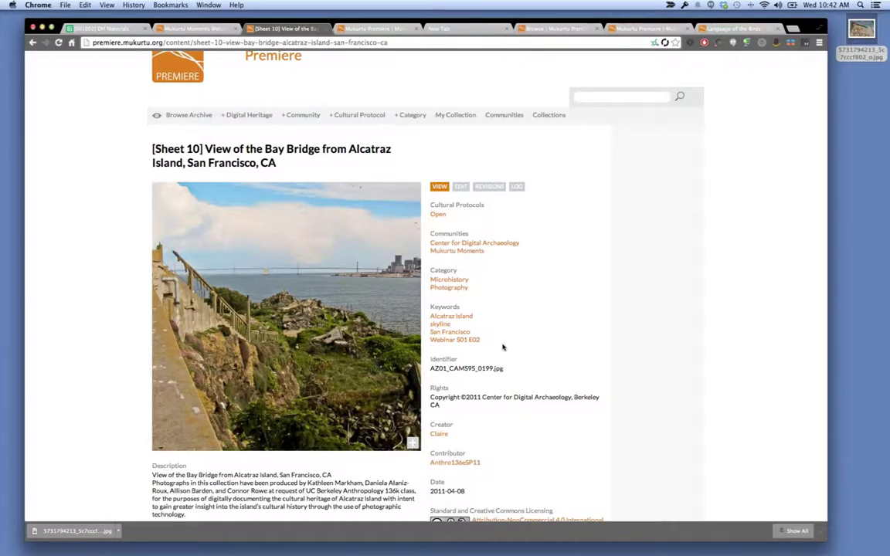
Go back to Browse Archive and filter it to the Collection category, showing the four collections.
click(205, 119)
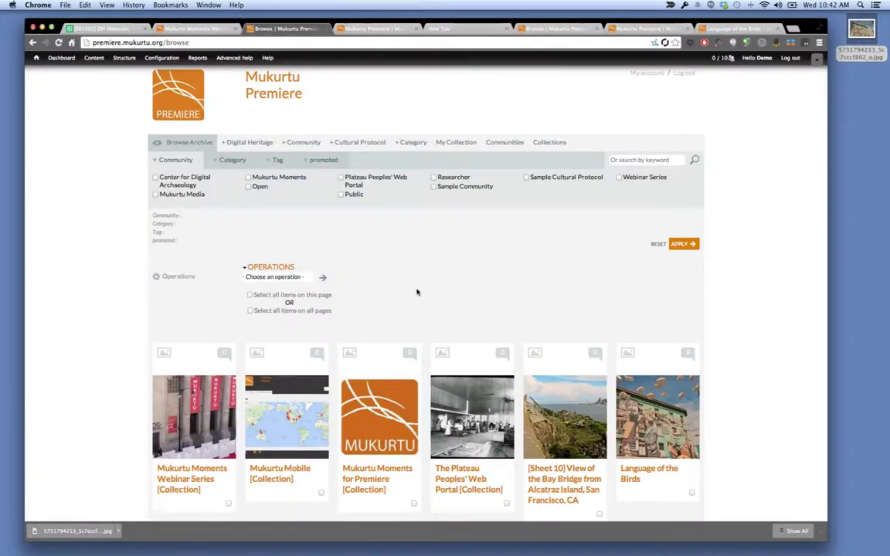
scroll(417, 292, down, 3)
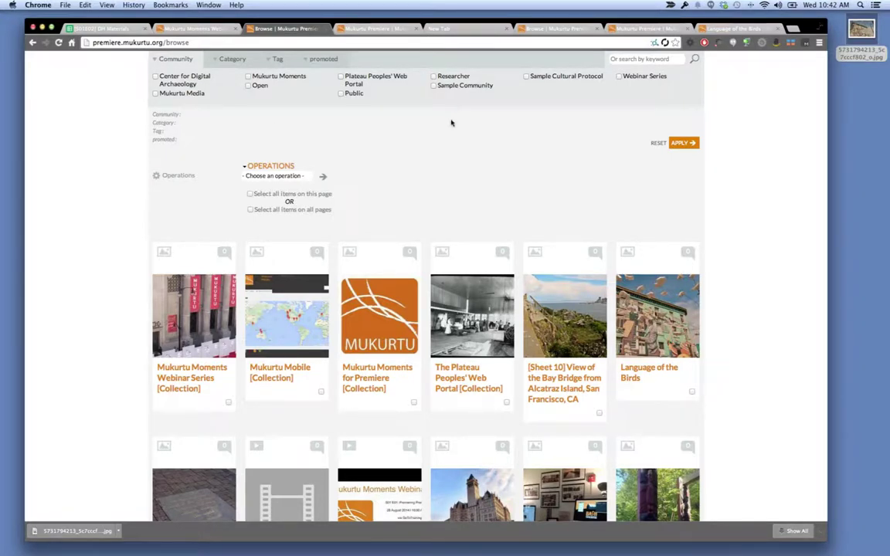
scroll(451, 123, up, 1)
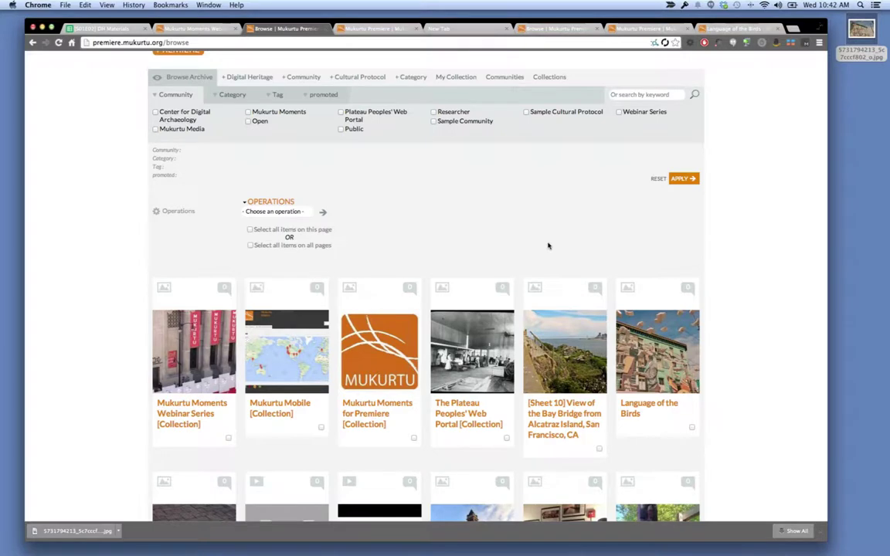
scroll(549, 246, up, 1)
scroll(549, 246, up, 1)
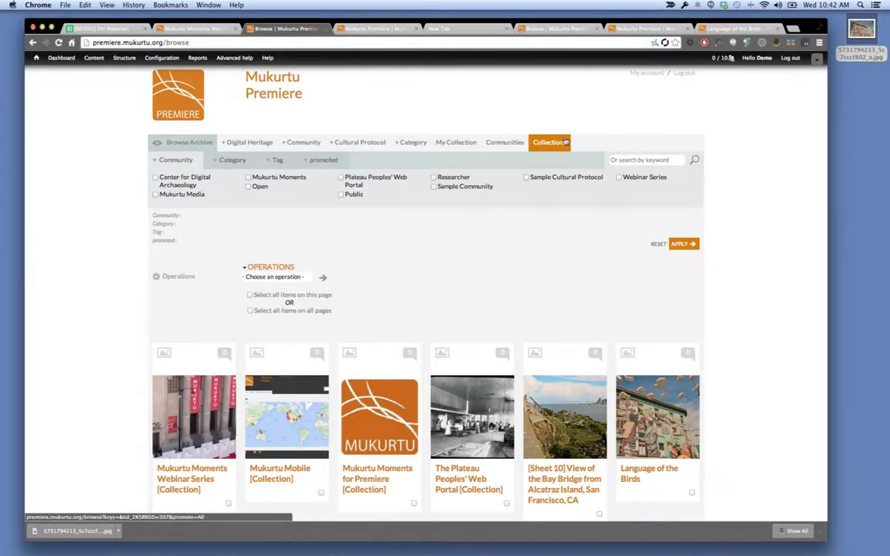
click(565, 142)
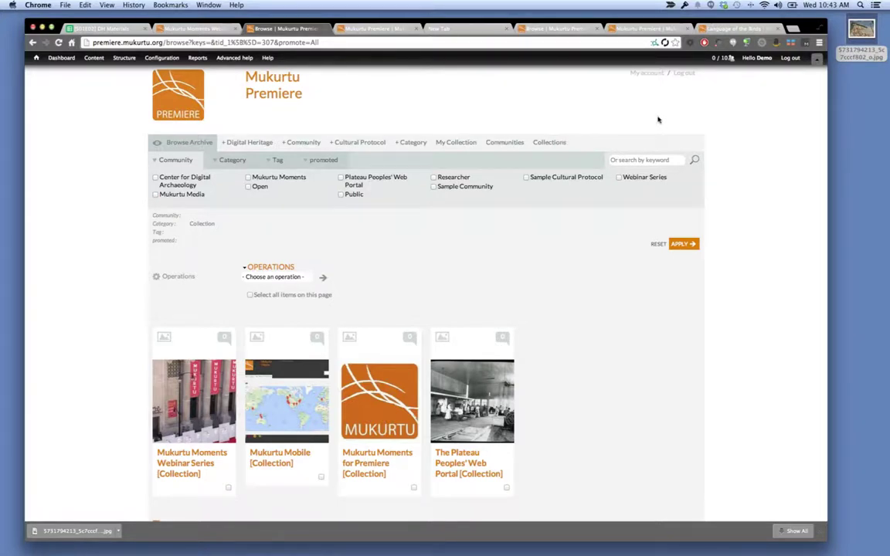
Start a new Digital Heritage item titled 'Webinar S01' and add a Media item row.
click(241, 144)
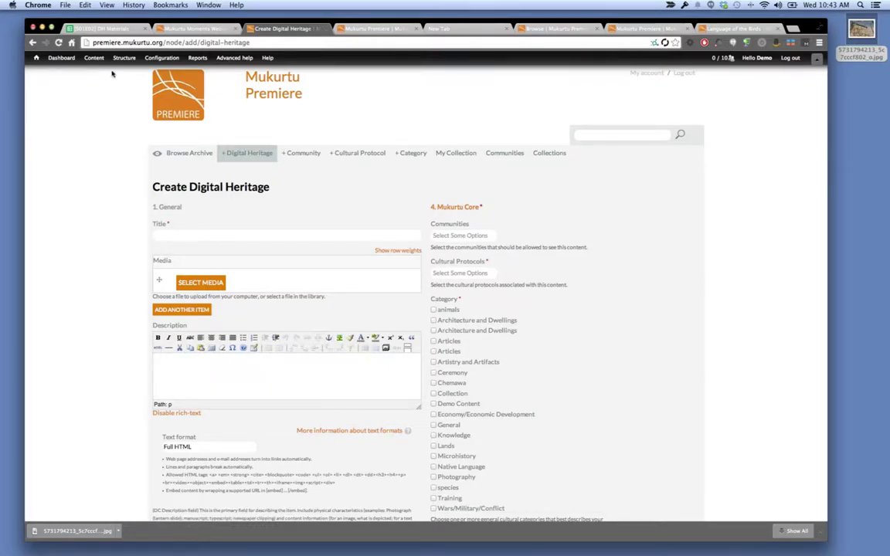
mouse_move(100, 61)
text(Webinar S02)
key(BackSpace)
text(1 E2)
click(197, 283)
Complete the title as 'Webinar S01 E02 [Collection]' and move into the Description editor.
click(193, 234)
text(02)
click(254, 372)
click(253, 233)
text((Collection))
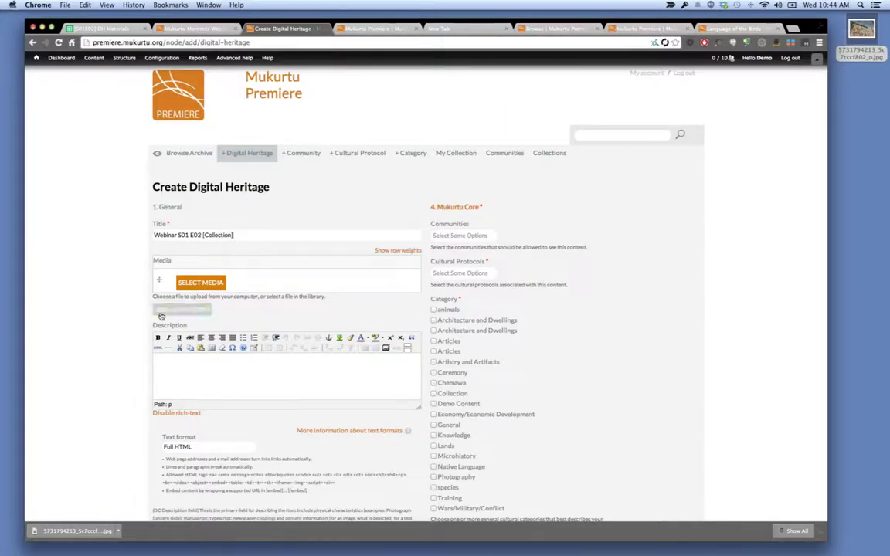
click(214, 376)
Write the first paragraph crediting the Center for Digital Archaeology Flickr Archive for Webinar Season One, Episode Two.
text(This)
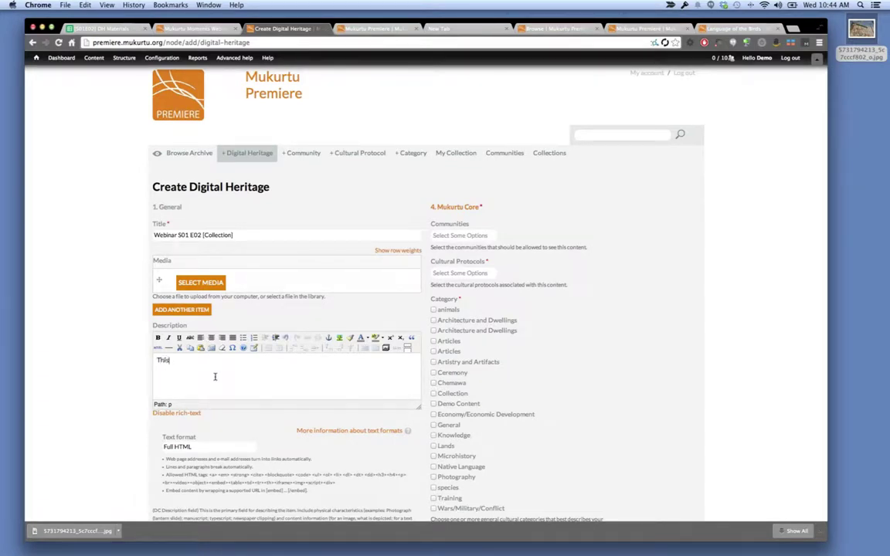
text( content was created for the Web)
key(BackSpace)
key(BackSpace)
key(BackSpace)
key(BackSpace)
key(BackSpace)
key(BackSpace)
key(BackSpace)
key(BackSpace)
key(BackSpace)
key(BackSpace)
key(BackSpace)
key(BackSpace)
key(BackSpace)
key(BackSpace)
key(BackSpace)
key(BackSpace)
key(BackSpace)
key(BackSpace)
key(BackSpace)
key(BackSpace)
key(BackSpace)
key(BackSpace)
key(BackSpace)
key(BackSpace)
key(BackSpace)
text(llection was pulld)
key(BackSpace)
text(ed together from the)
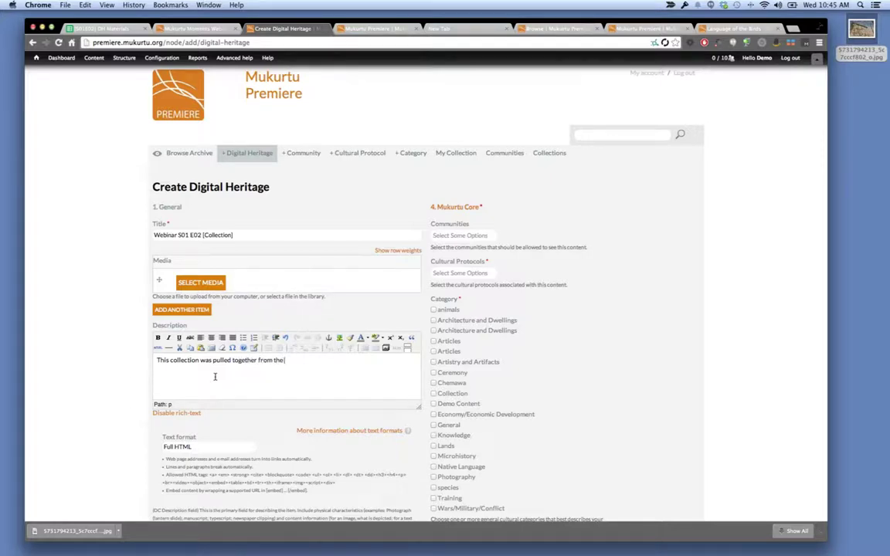
text( Center for Digital Archaeology Flickr A)
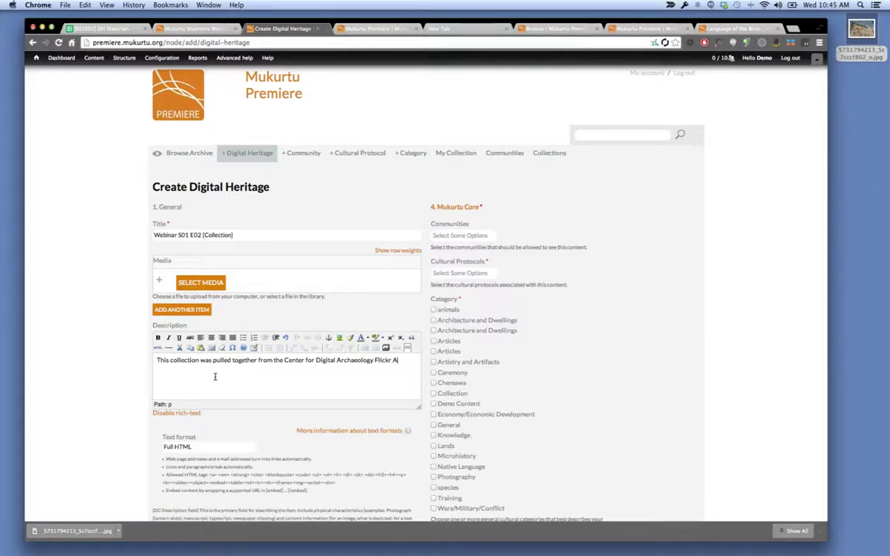
text(rchive)
text(, variou)
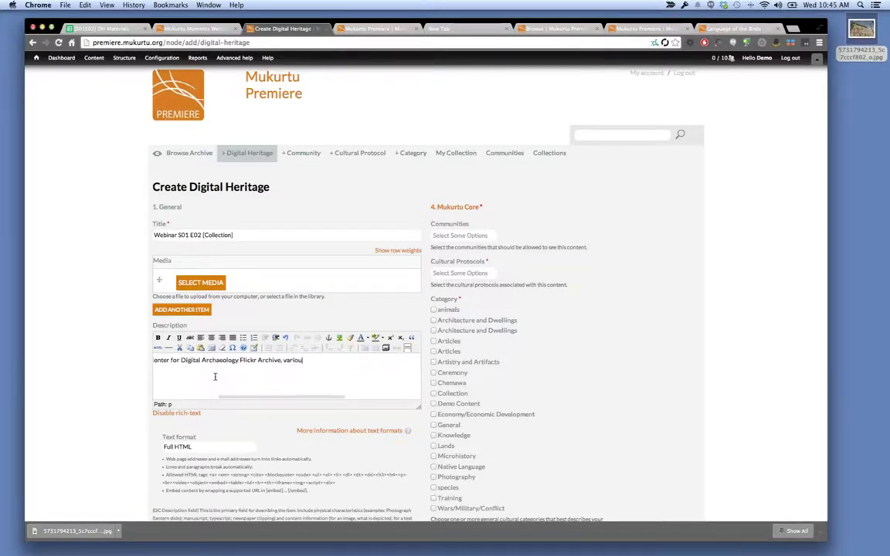
text(s albums)
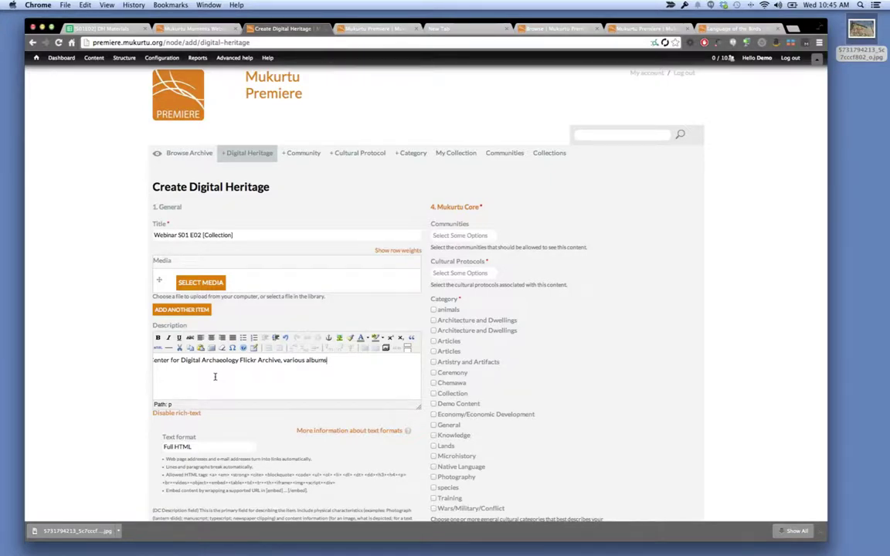
text( for use)
key(BackSpace)
key(BackSpace)
key(BackSpace)
text(training use in the Mukurtu Moment)
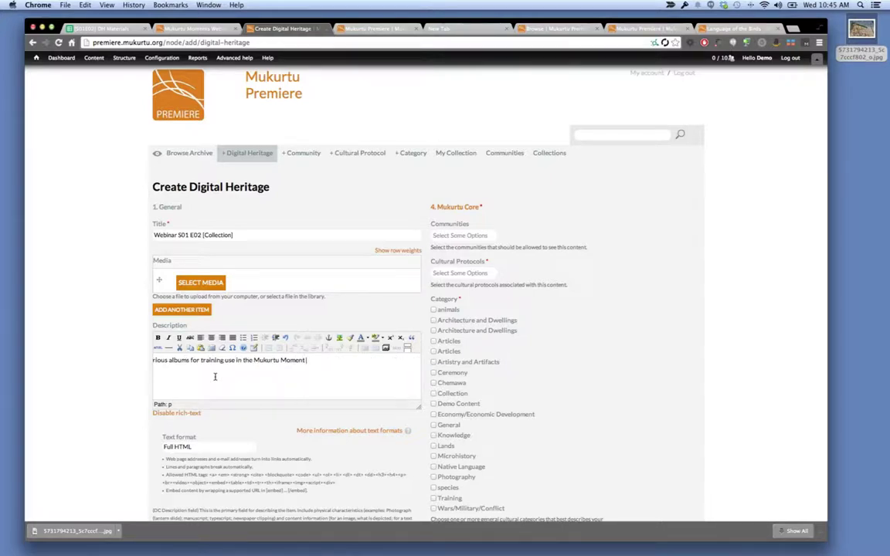
text( Webinar Season)
key(BackSpace)
key(BackSpace)
text(so)
text(n )
text(One)
text(, Epis)
text(ode One)
key(BackSpace)
key(BackSpace)
key(BackSpace)
text(Two.)
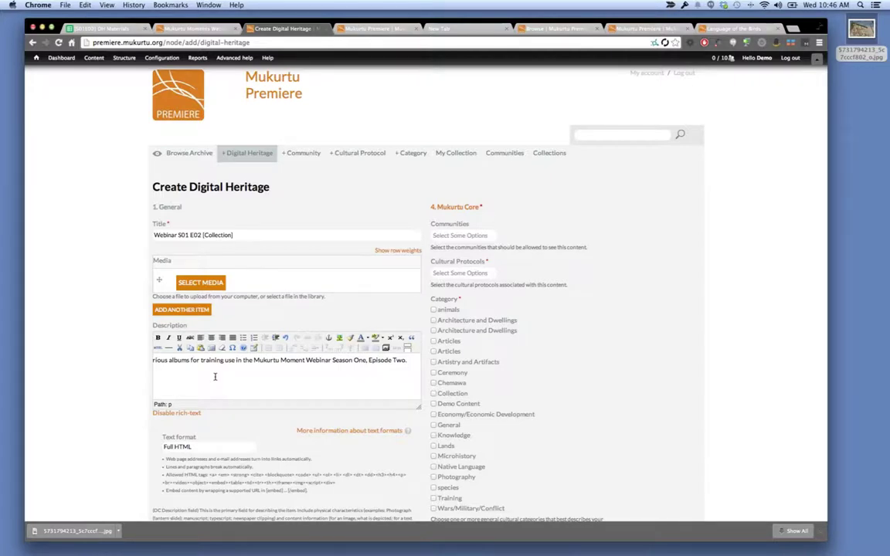
Add a second paragraph stating each item contains album-specific metadata and copyright.
key(Return)
text(Eac)
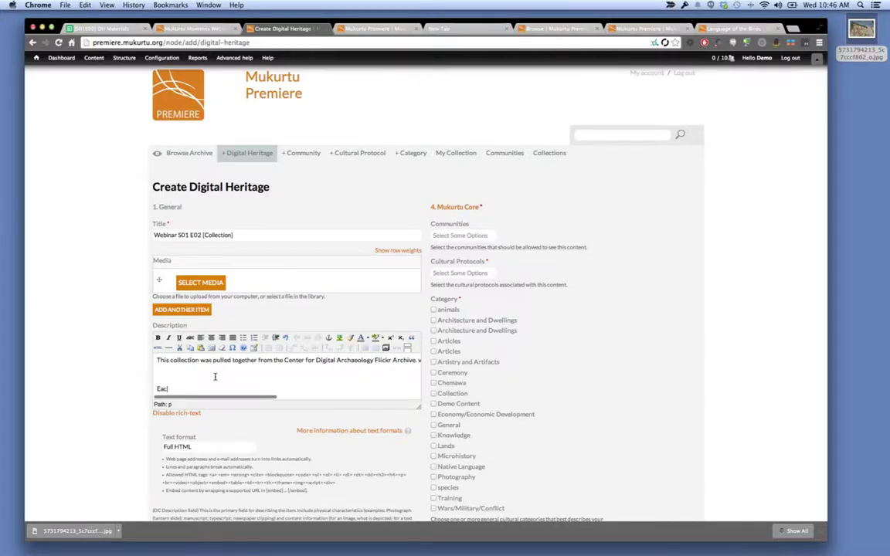
text(h)
key(BackSpace)
key(BackSpace)
key(BackSpace)
key(BackSpace)
text(Each items)
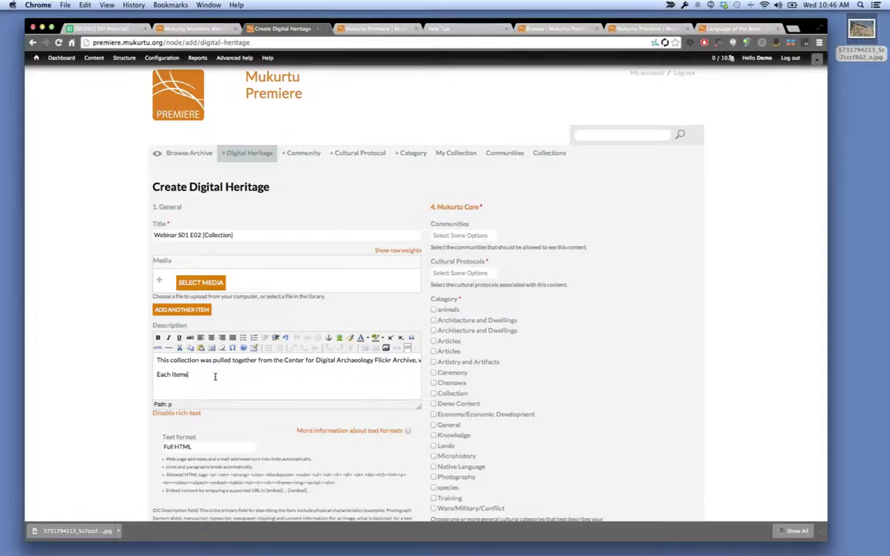
key(BackSpace)
text(contains al bum-specific metadata and cop)
text(yright.)
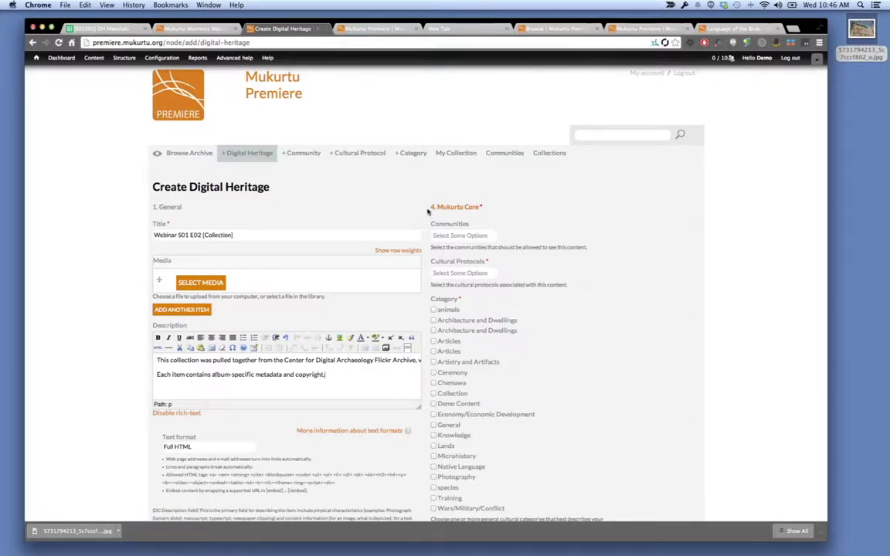
Add the Center for Digital Archaeology and Mukurtu Moments communities and set the cultural protocol to public.
click(472, 235)
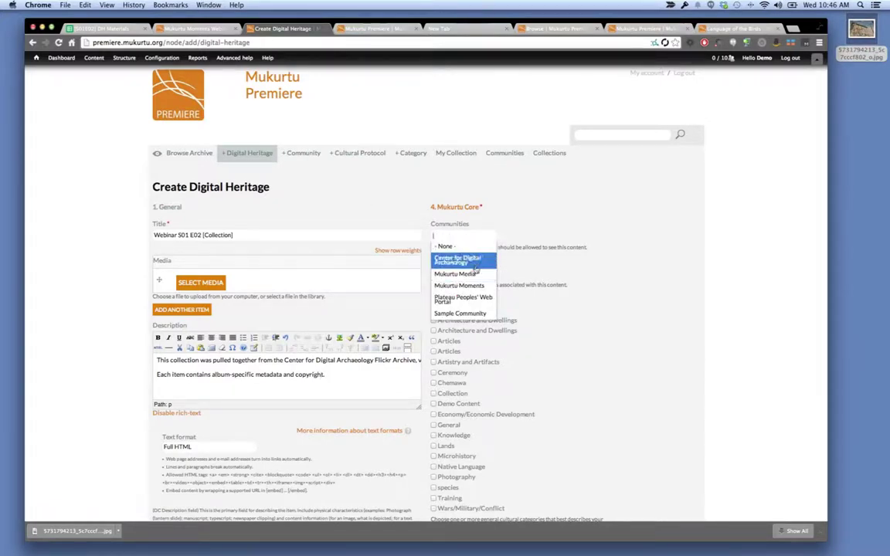
click(476, 265)
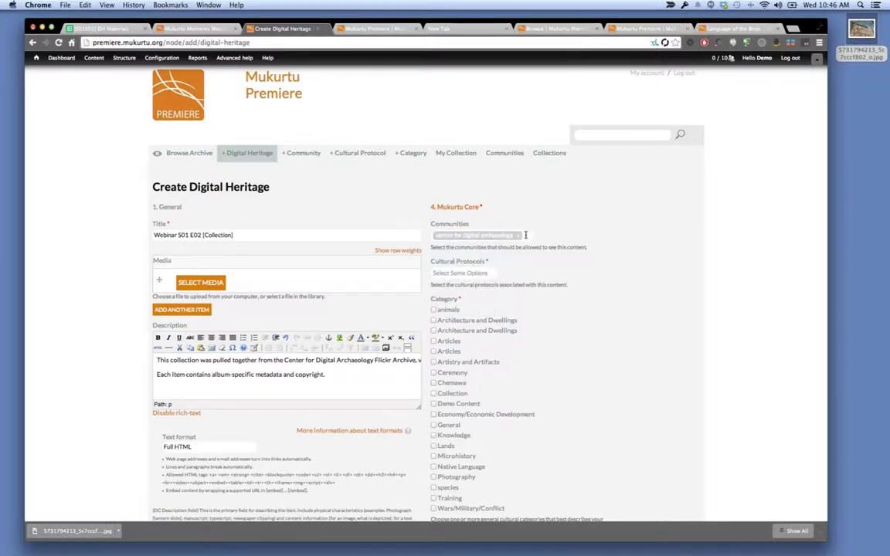
click(495, 235)
click(479, 271)
click(464, 293)
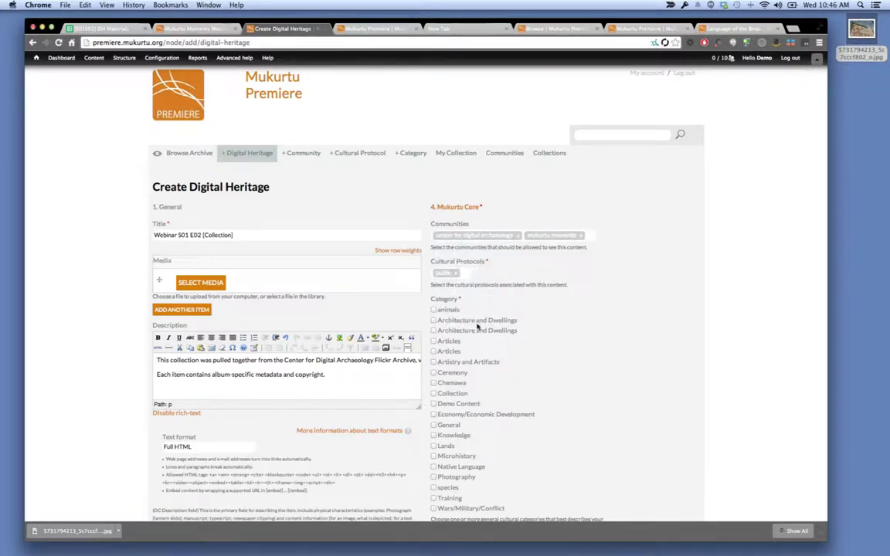
Scroll down the form and close the extra Mukurtu Premiere browser tab.
scroll(494, 362, down, 2)
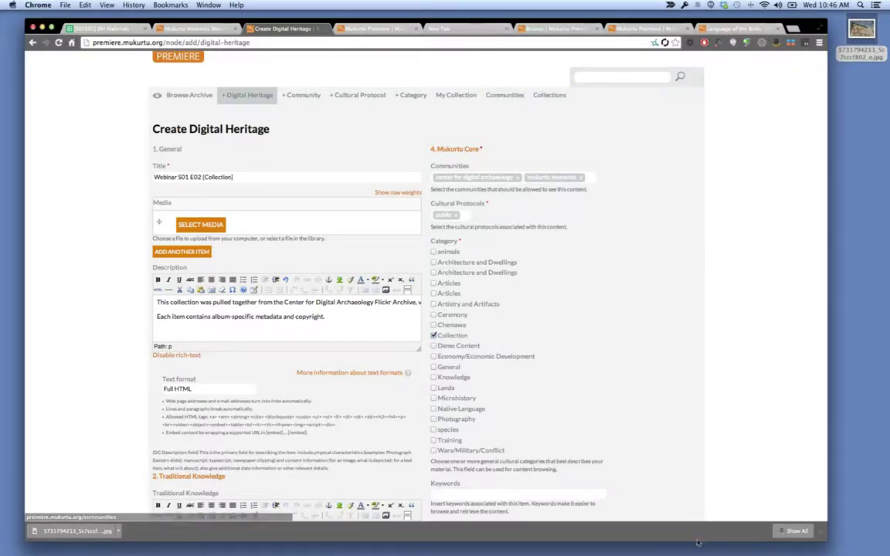
scroll(590, 433, down, 3)
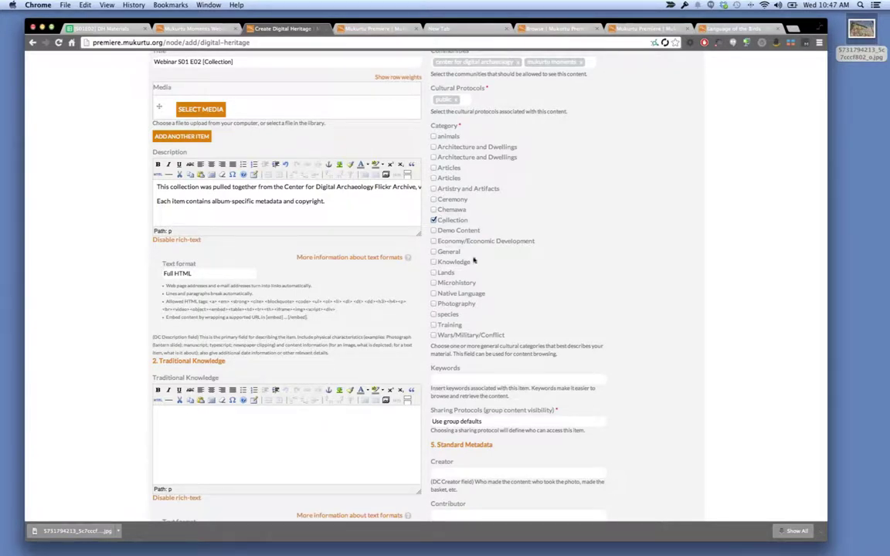
scroll(494, 324, down, 1)
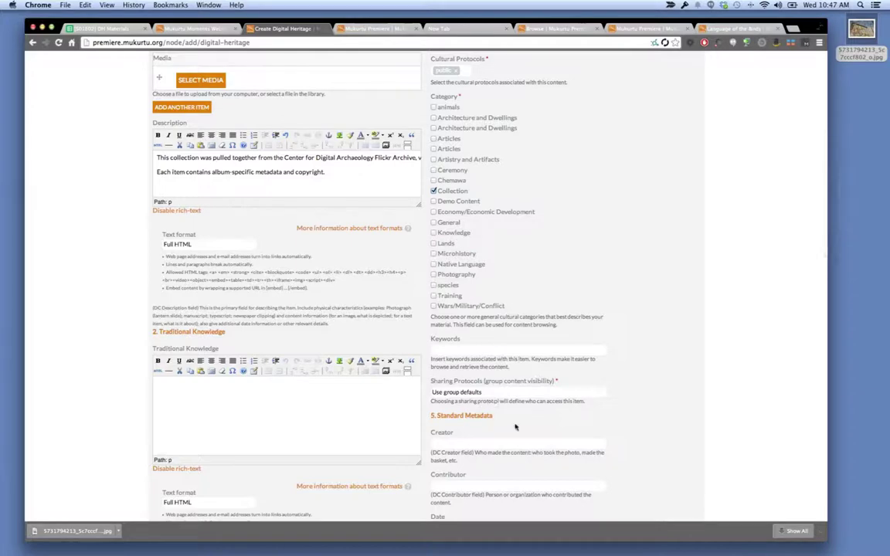
scroll(515, 426, down, 8)
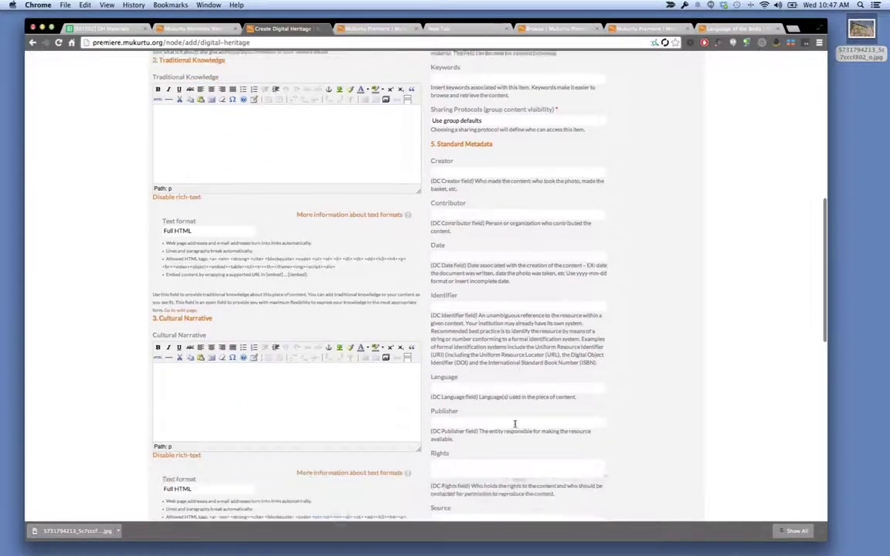
scroll(515, 424, down, 5)
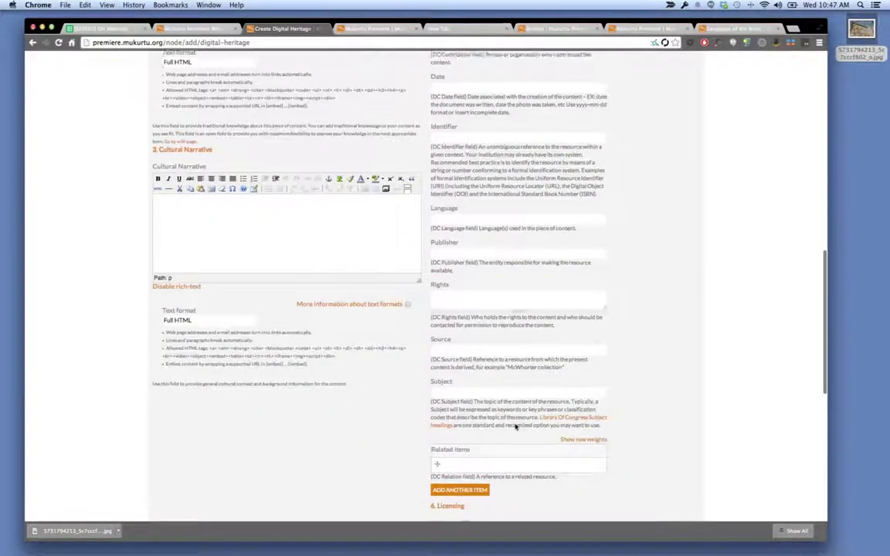
scroll(515, 429, down, 1)
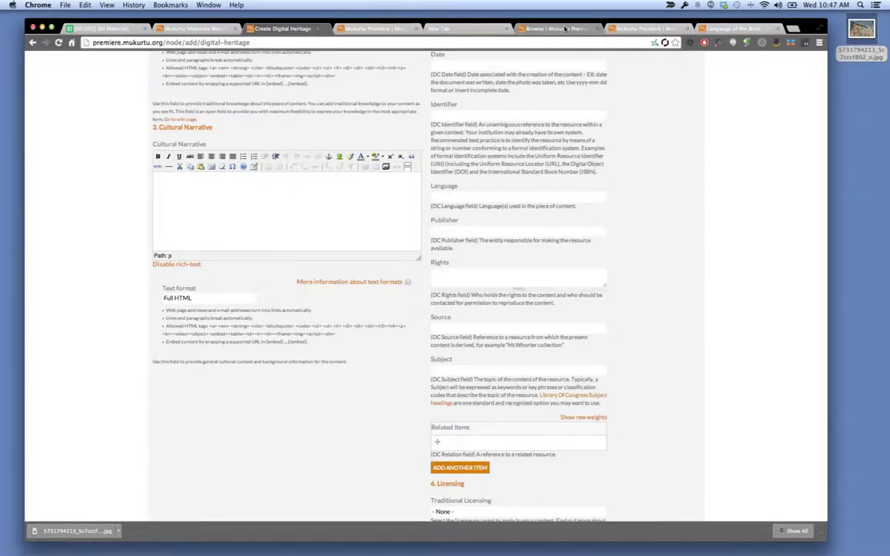
click(416, 29)
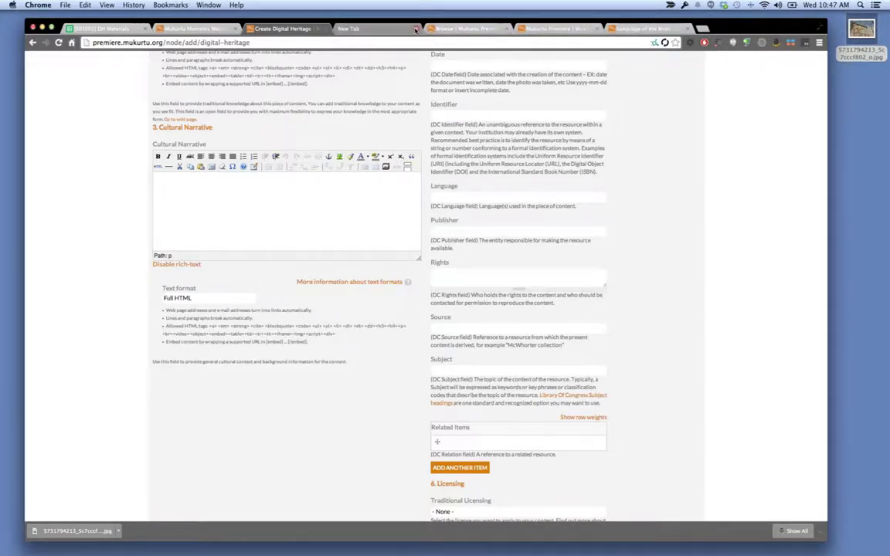
click(408, 29)
click(393, 28)
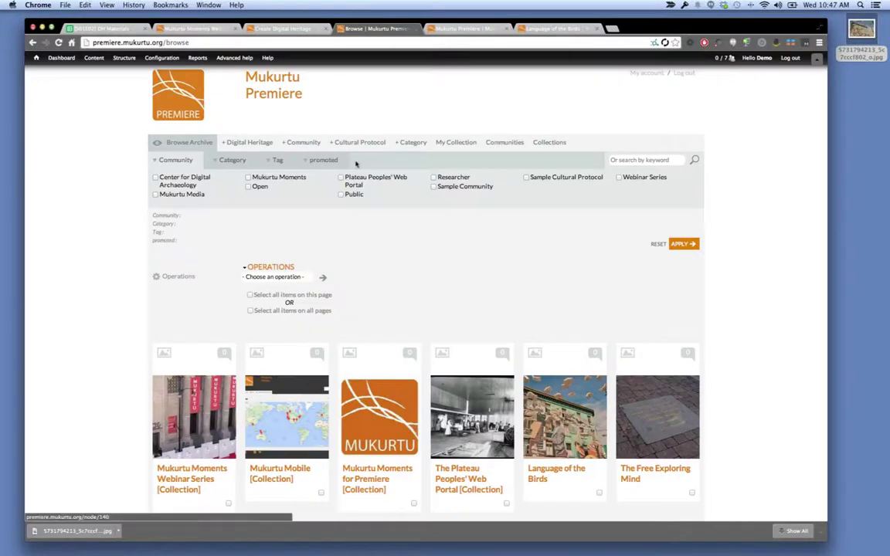
click(58, 43)
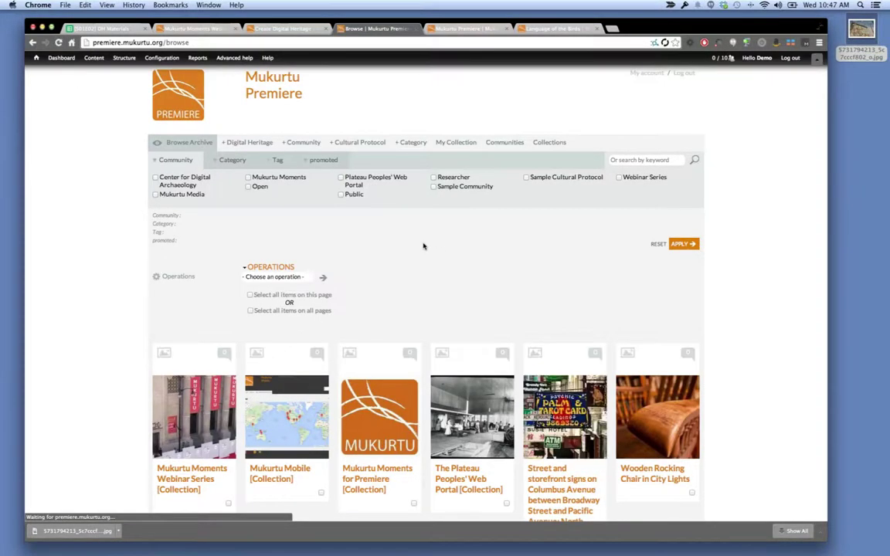
scroll(423, 246, down, 5)
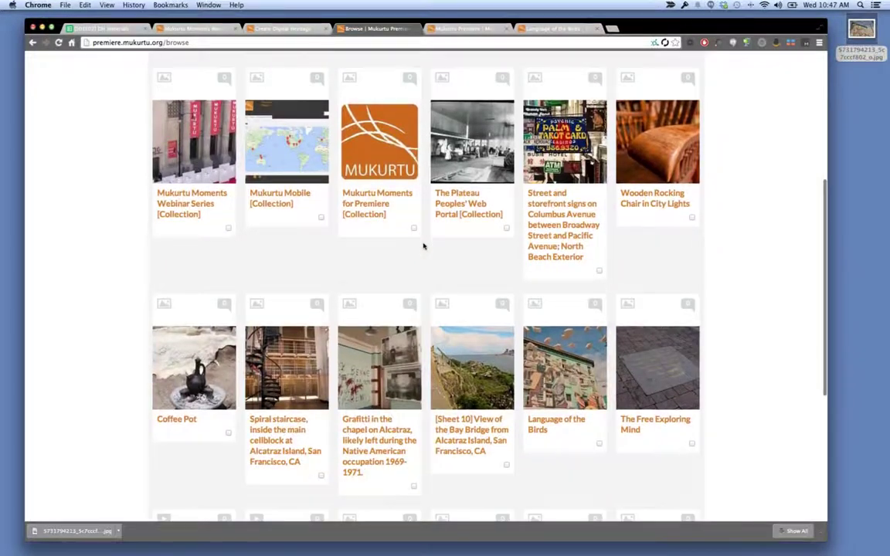
scroll(423, 246, down, 2)
scroll(437, 199, up, 1)
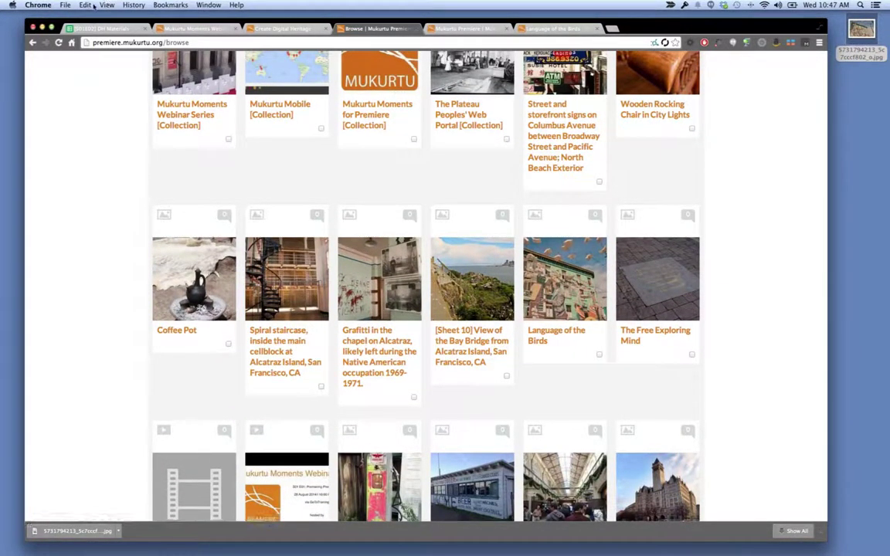
click(282, 29)
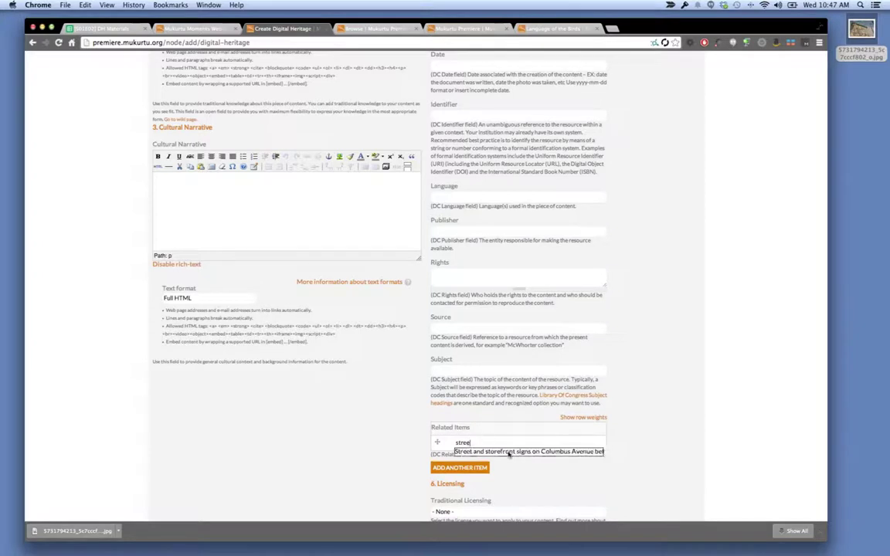
Link Street and storefront signs and Wooden Rocking Chair in City Lights as related items.
click(522, 452)
click(460, 468)
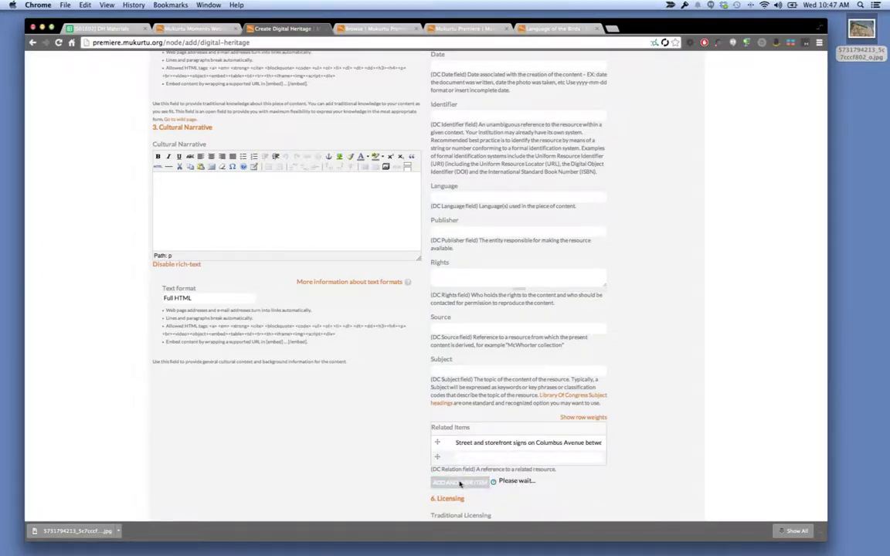
click(462, 498)
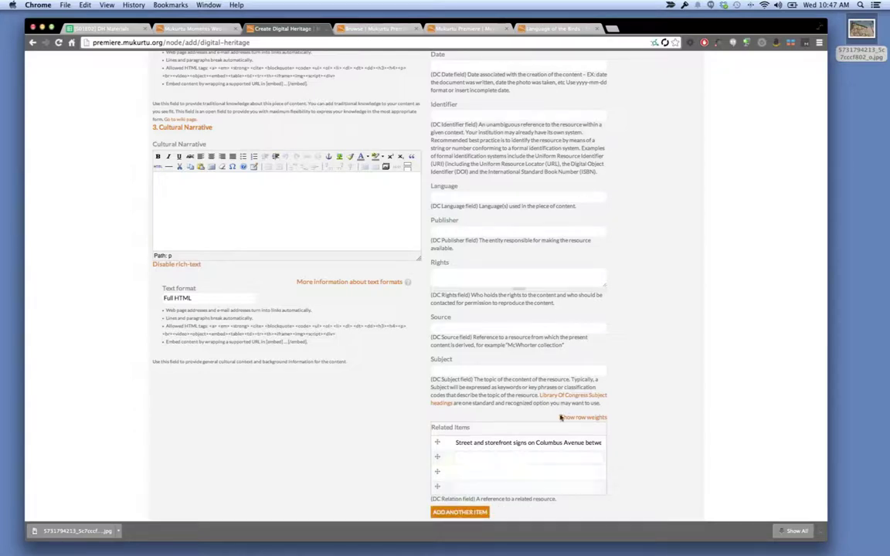
click(373, 28)
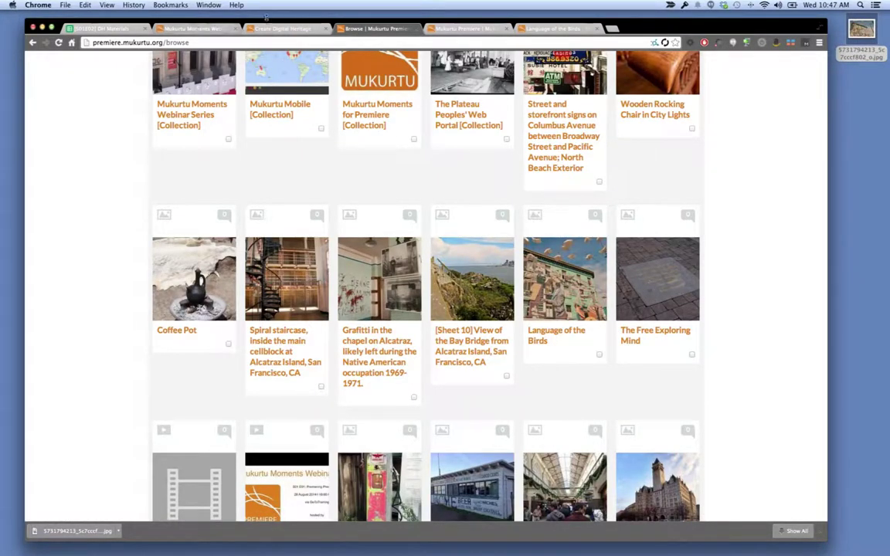
click(271, 28)
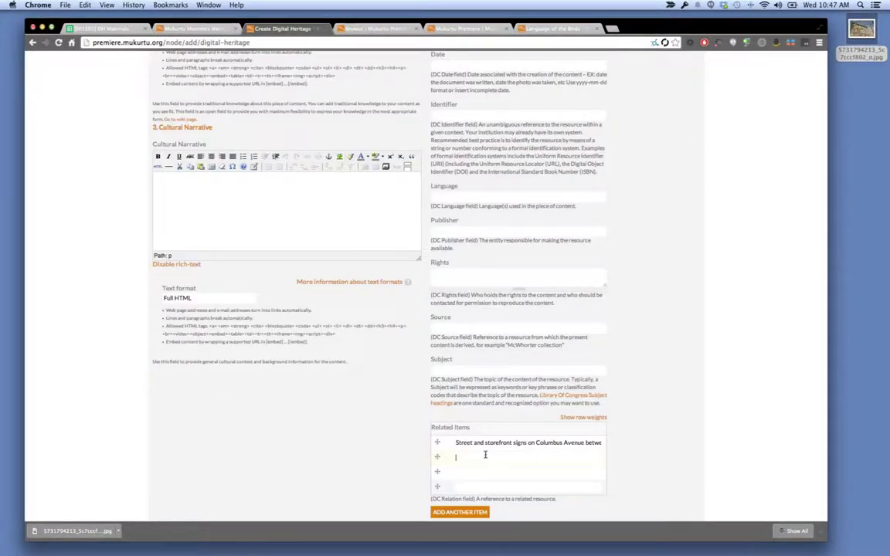
text(Woode)
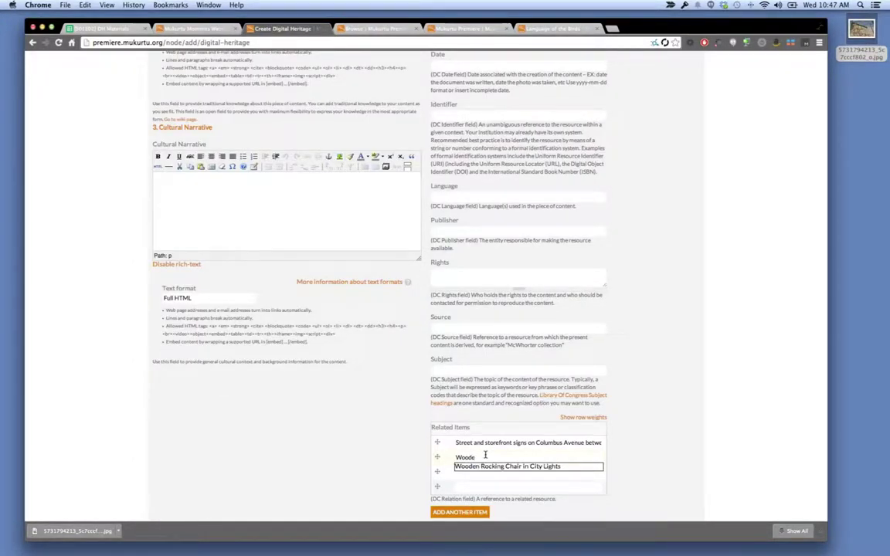
key(Down)
key(Return)
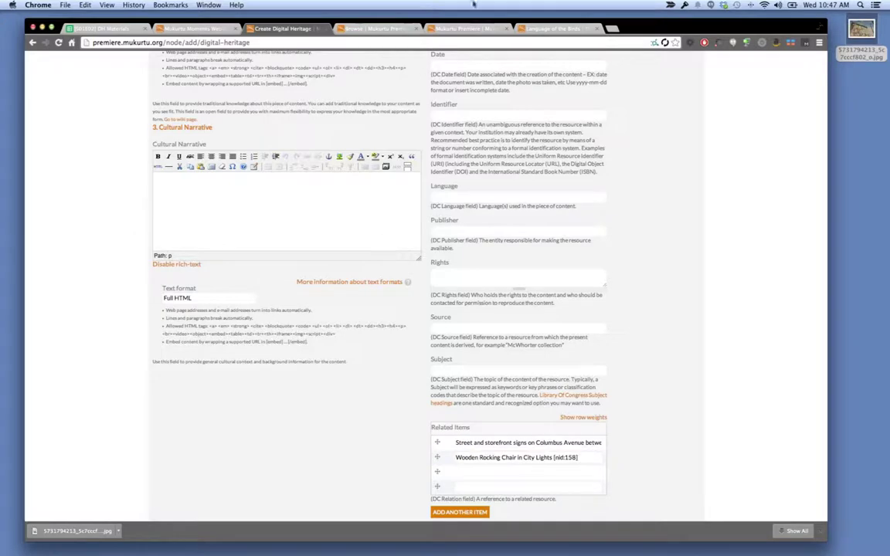
Add Coffee Pot and Spiral staircase as related items, checking titles in the Browse tab.
click(387, 28)
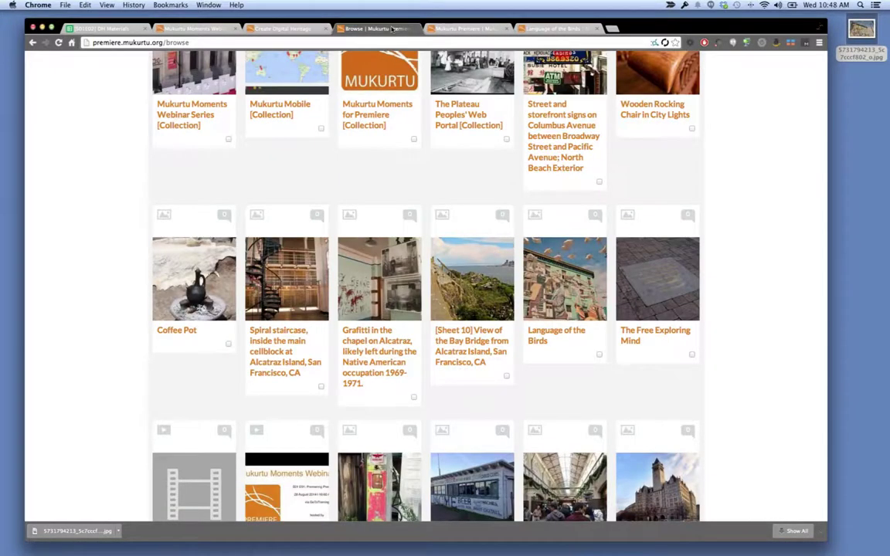
click(199, 29)
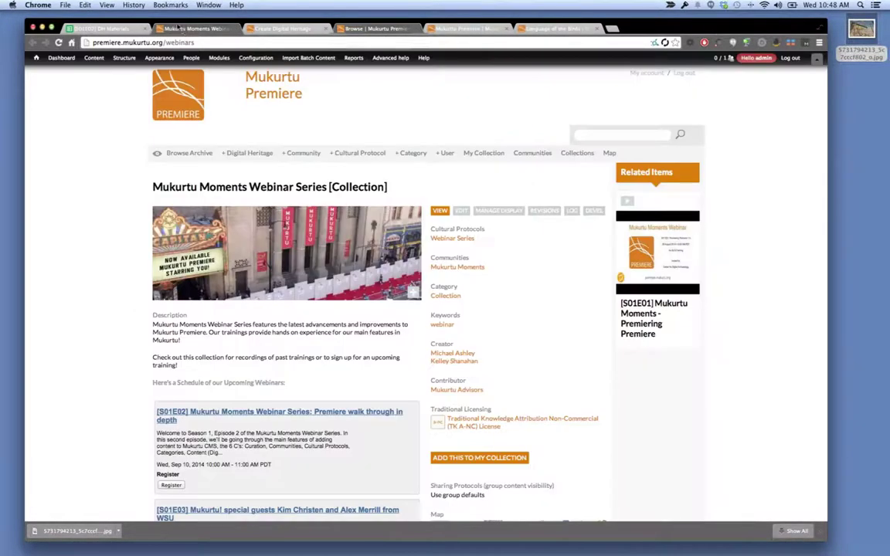
click(286, 29)
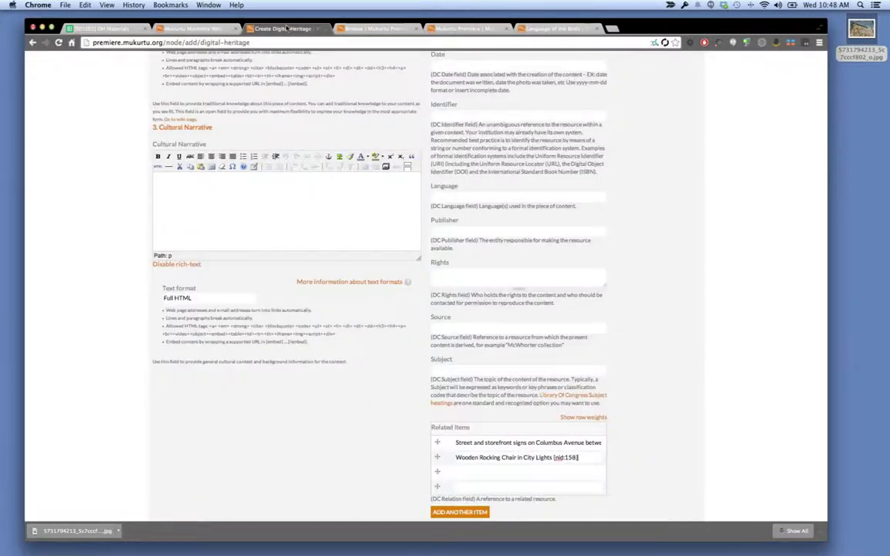
click(522, 473)
click(523, 481)
click(379, 29)
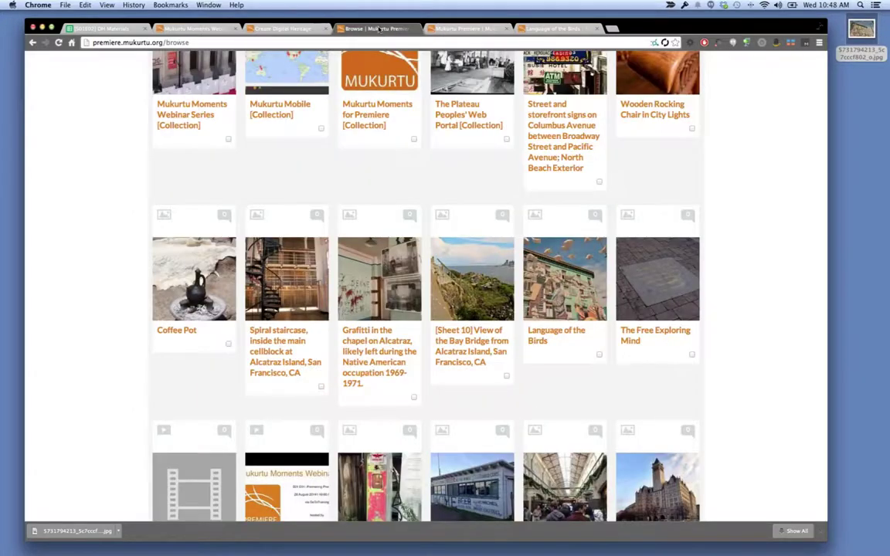
click(267, 31)
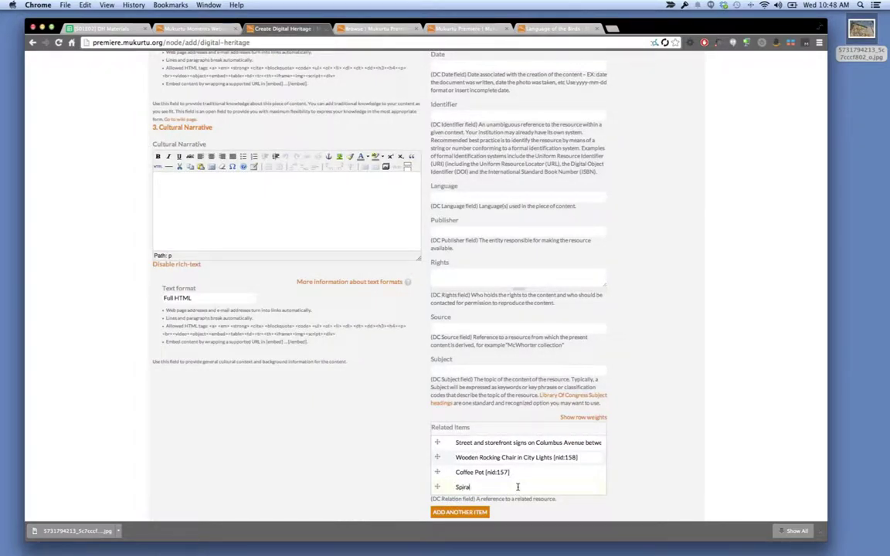
key(Down)
key(Return)
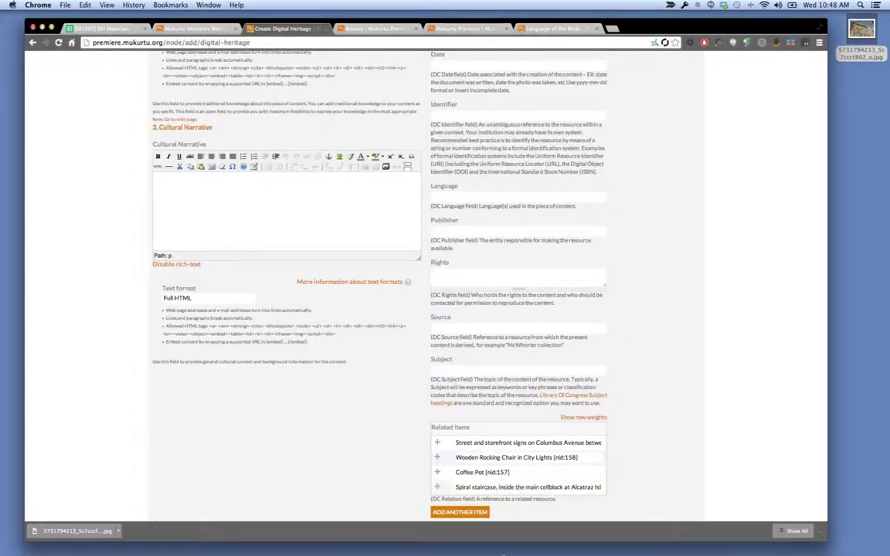
Add three more related-item rows and link the Alcatraz chapel graffiti item.
click(467, 513)
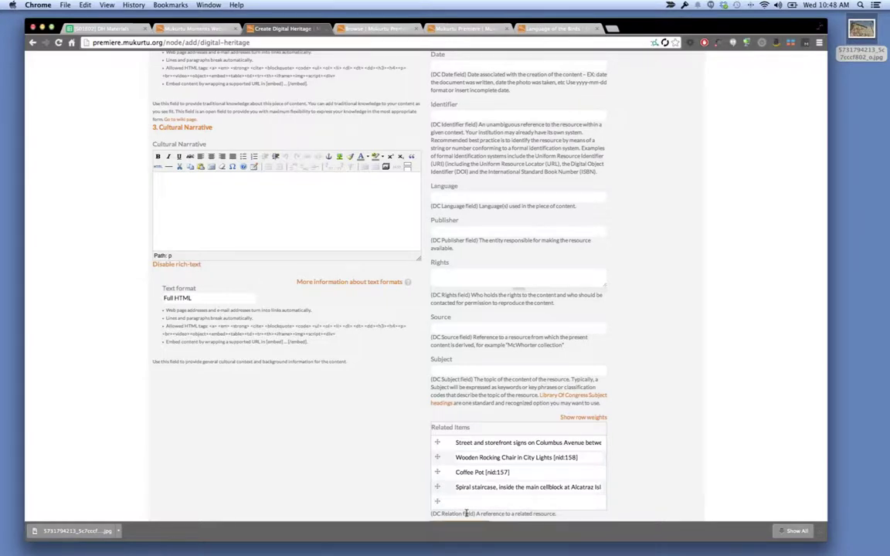
scroll(466, 513, down, 2)
click(459, 466)
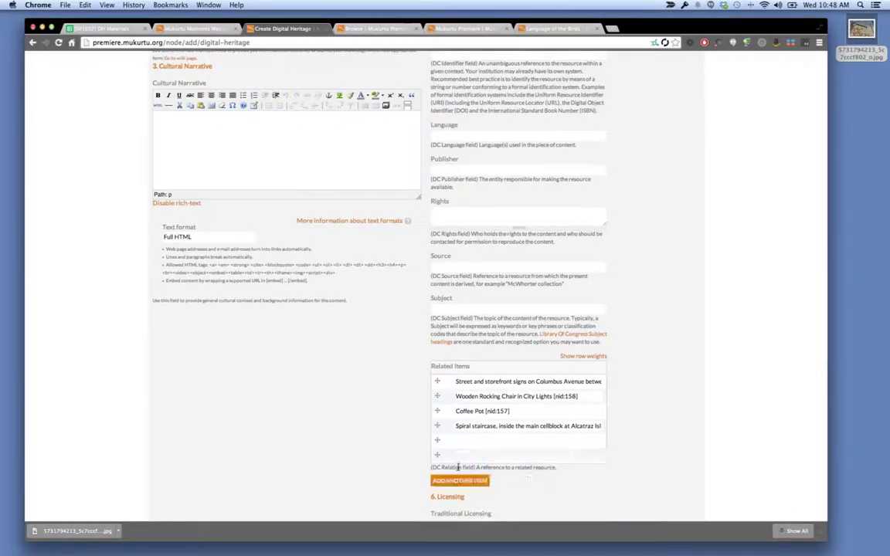
click(459, 479)
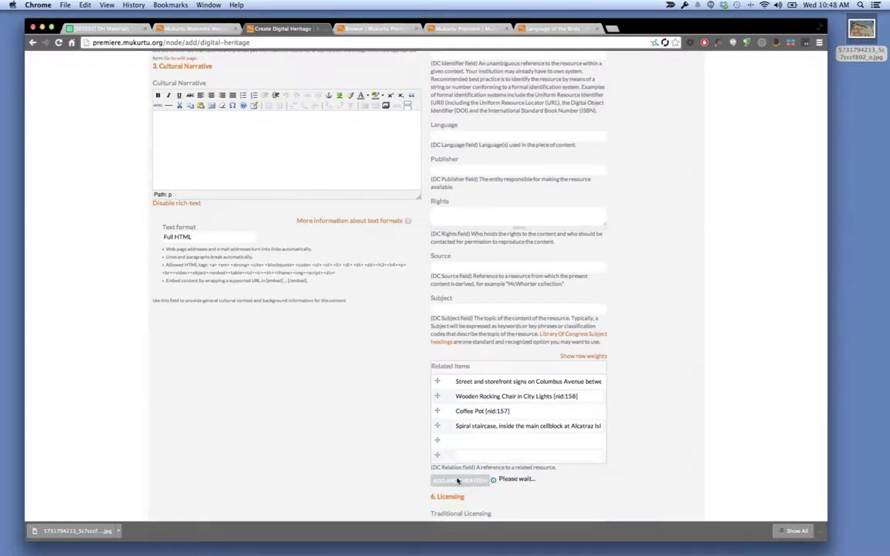
click(378, 29)
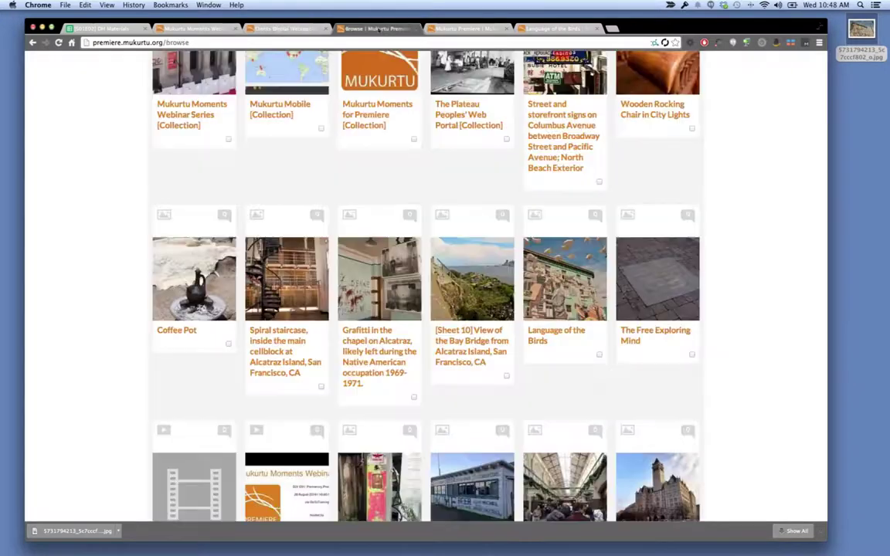
click(270, 29)
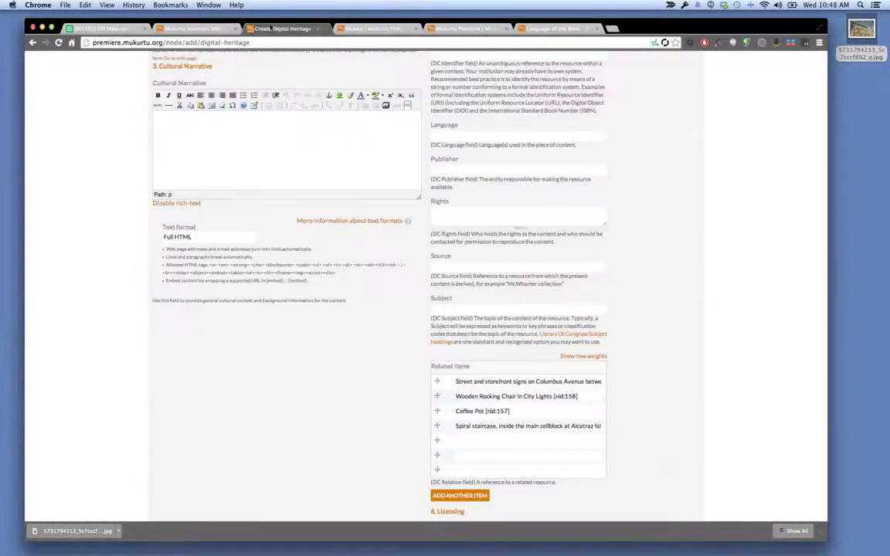
click(495, 449)
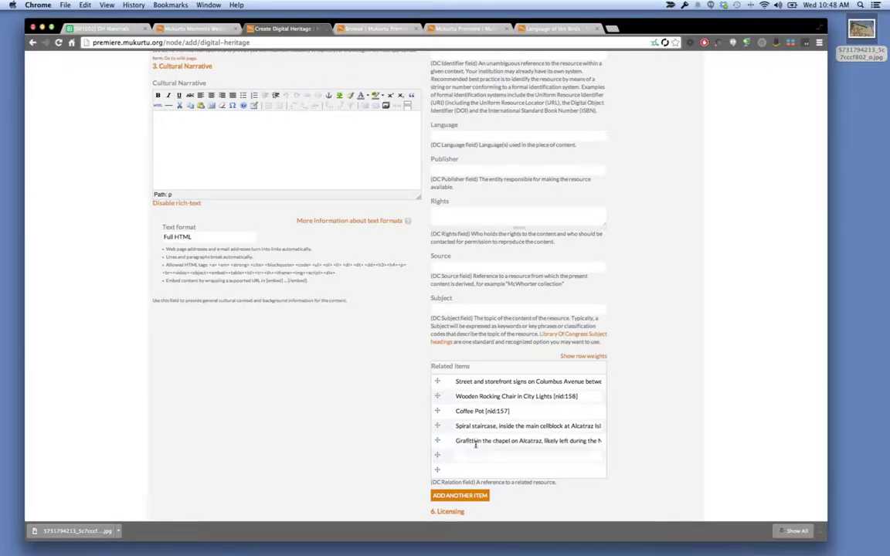
click(369, 28)
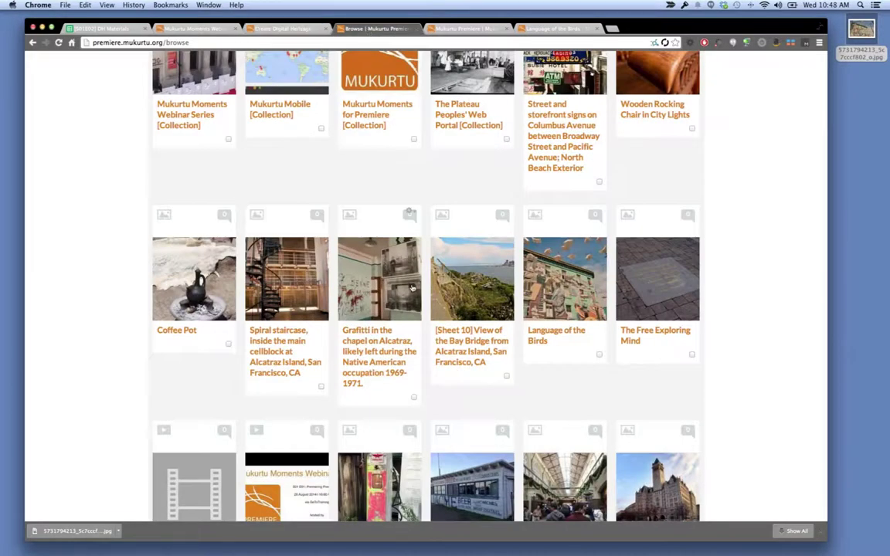
click(280, 29)
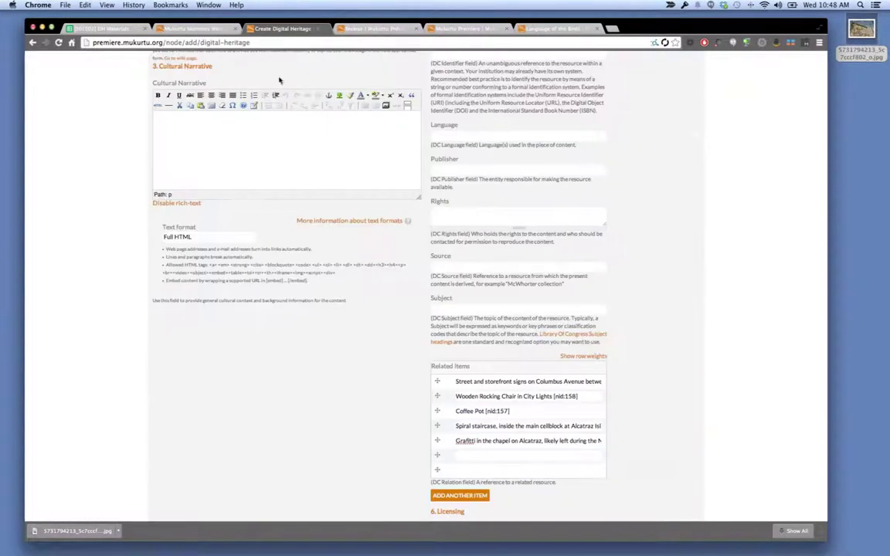
Link Sheet 10 Bay Bridge view, Language of the Birds and The Free Exploring Mind.
text(shee)
click(484, 462)
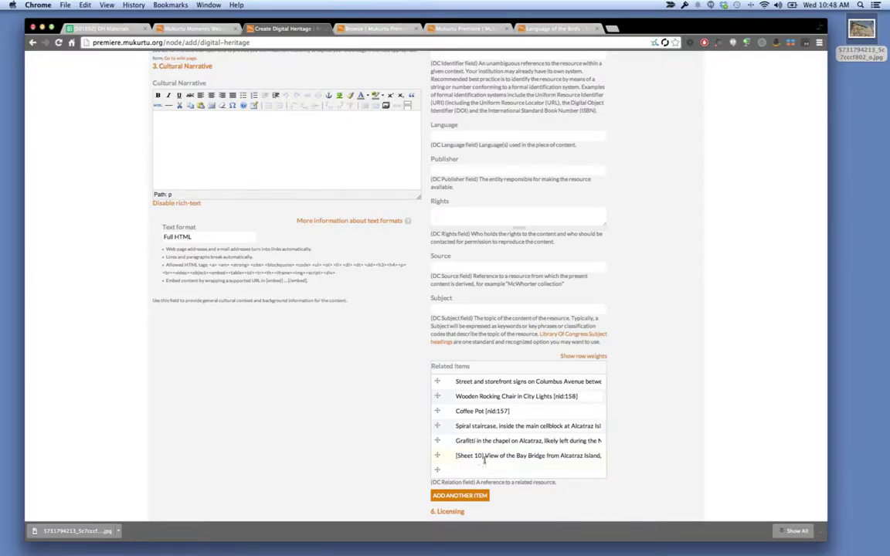
click(366, 27)
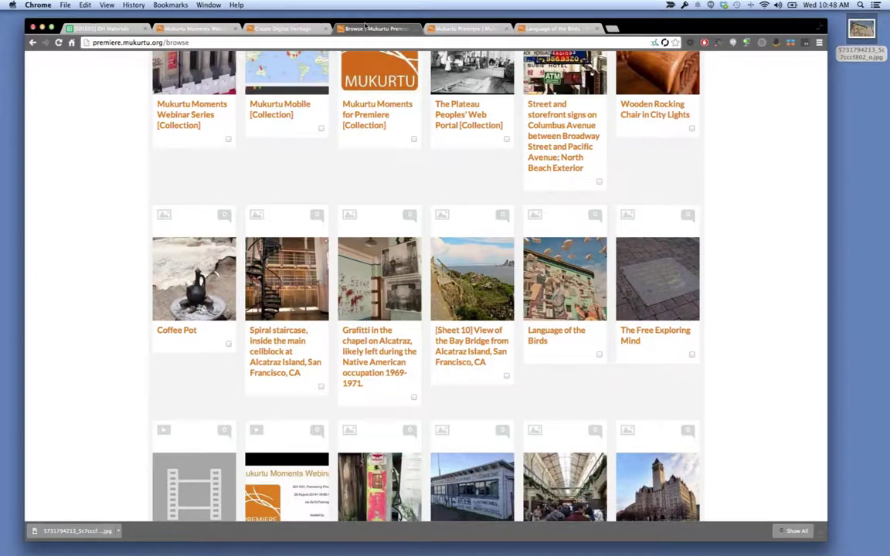
click(282, 30)
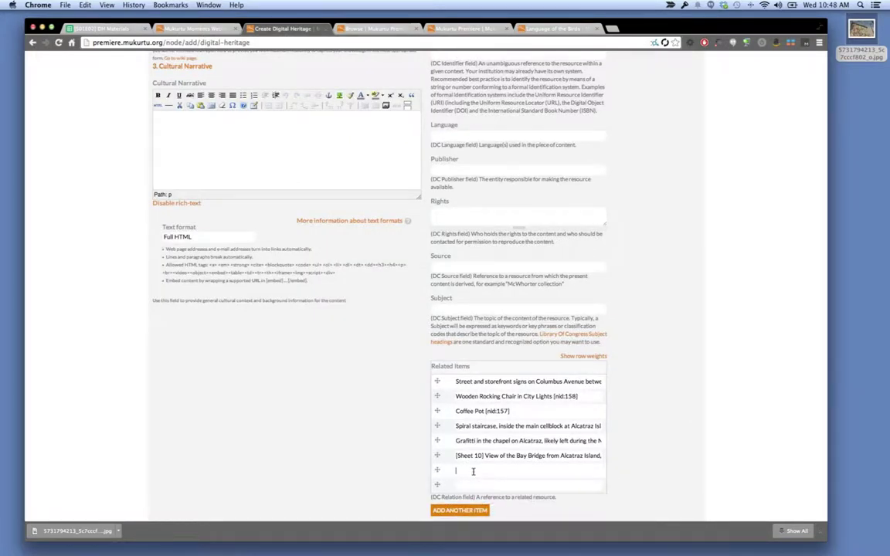
text(langag)
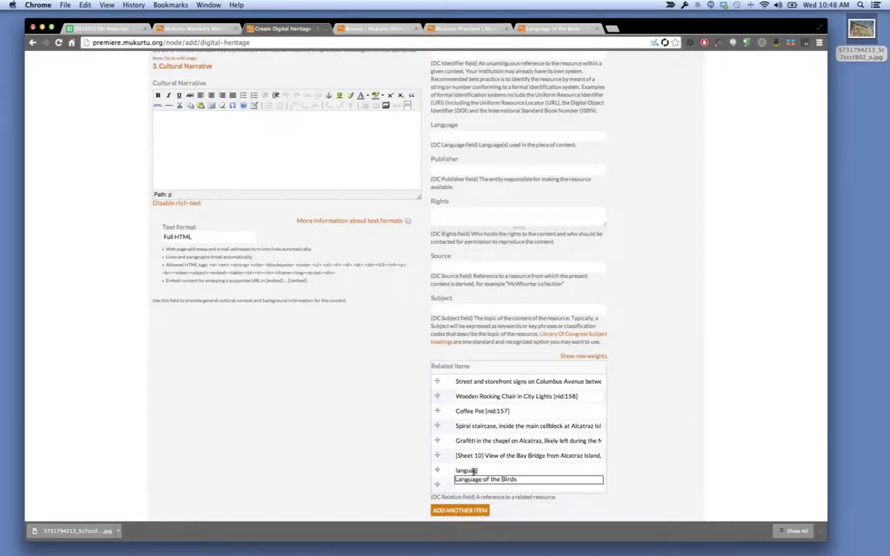
click(475, 479)
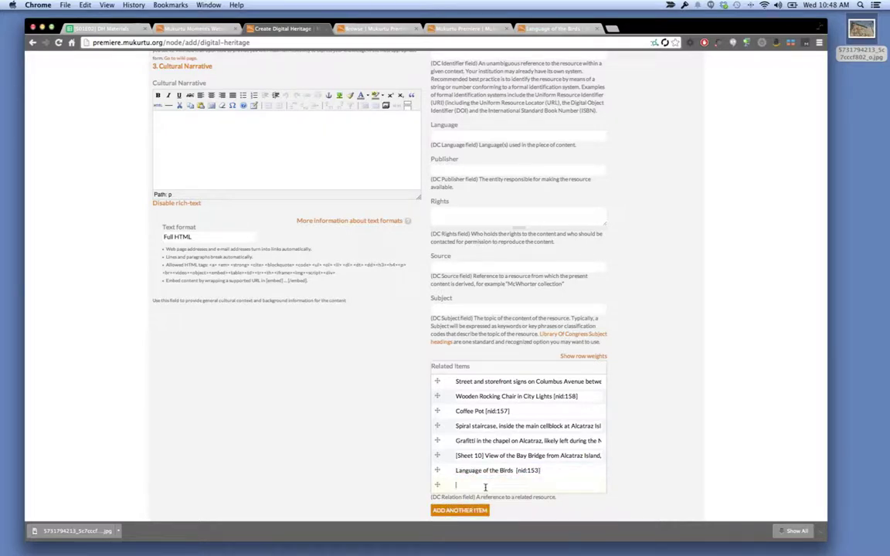
click(485, 488)
text(fre)
click(495, 503)
scroll(426, 475, down, 8)
scroll(425, 476, up, 6)
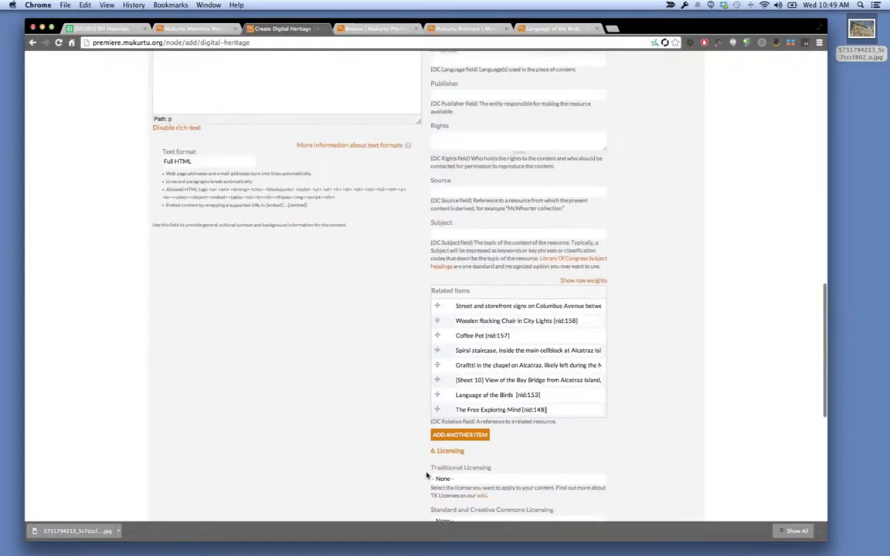
scroll(426, 475, down, 5)
Save 'Webinar S01 E02 [Collection]' and review its published page.
click(165, 463)
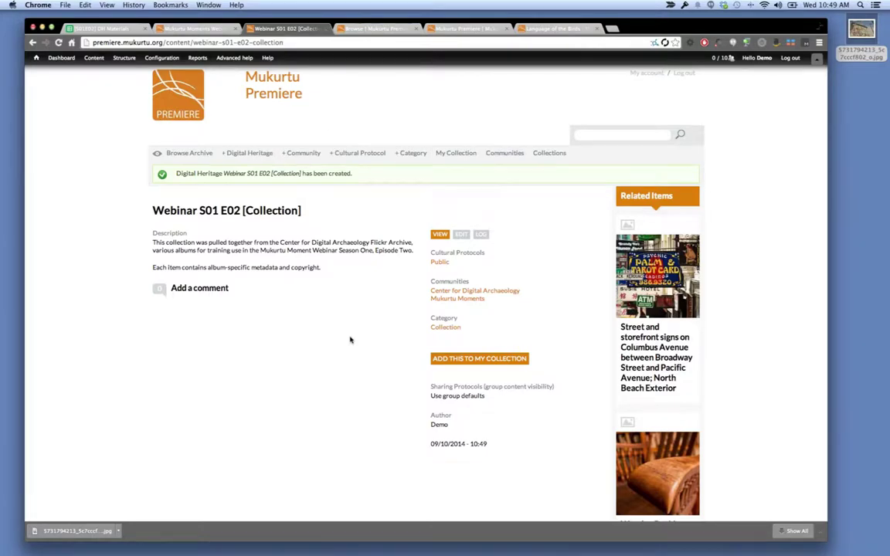
scroll(349, 340, down, 5)
scroll(544, 74, up, 3)
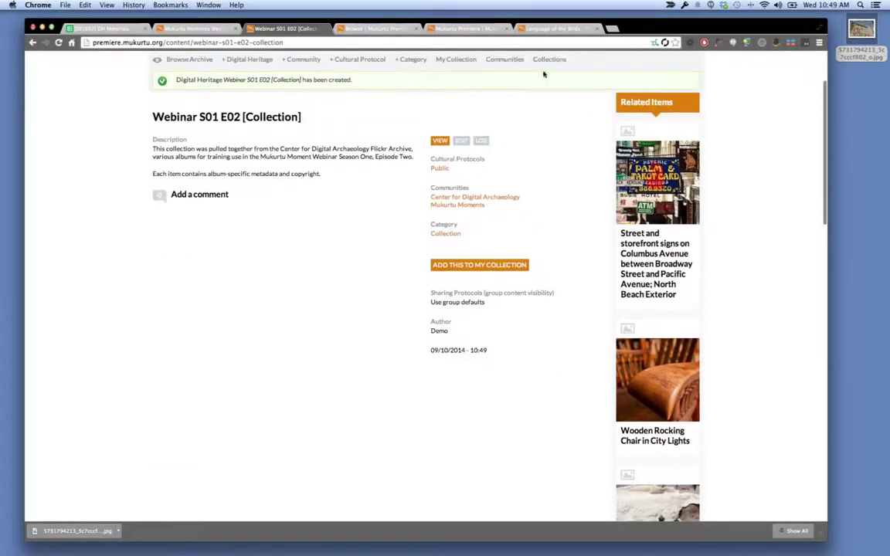
click(461, 142)
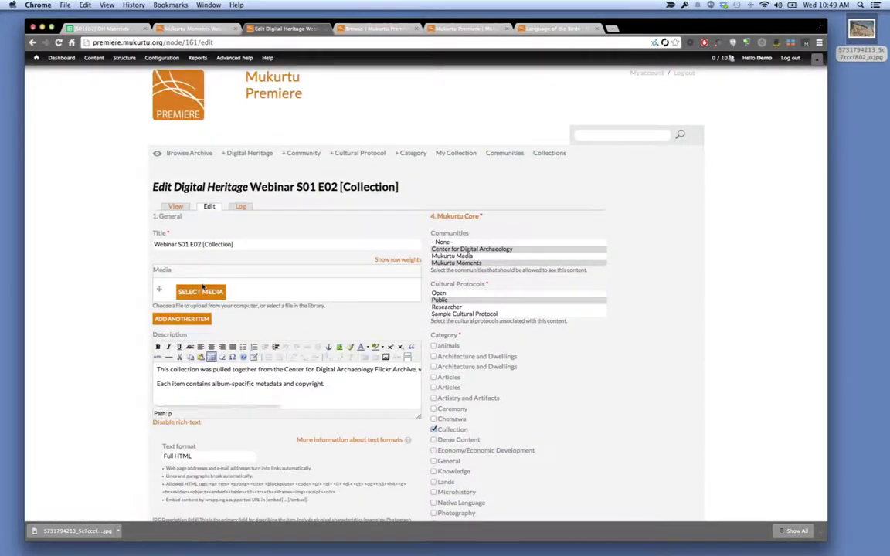
click(203, 289)
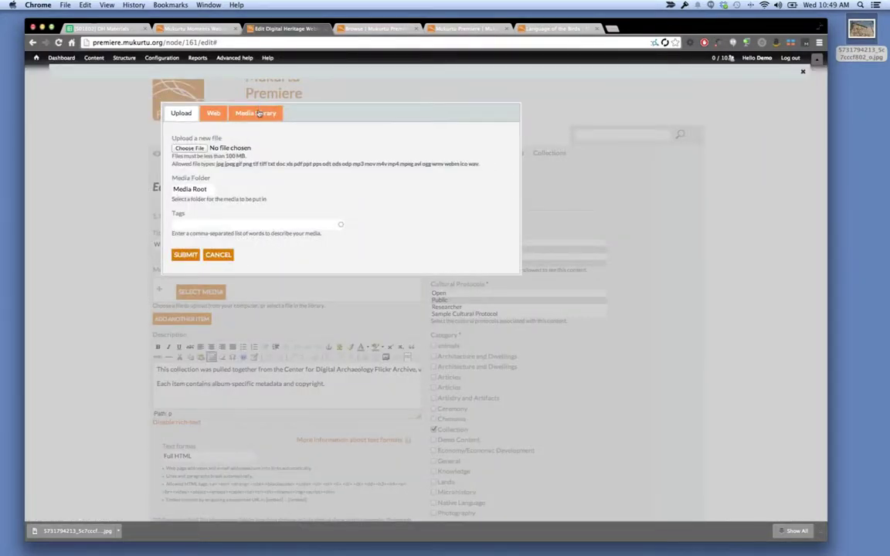
click(258, 113)
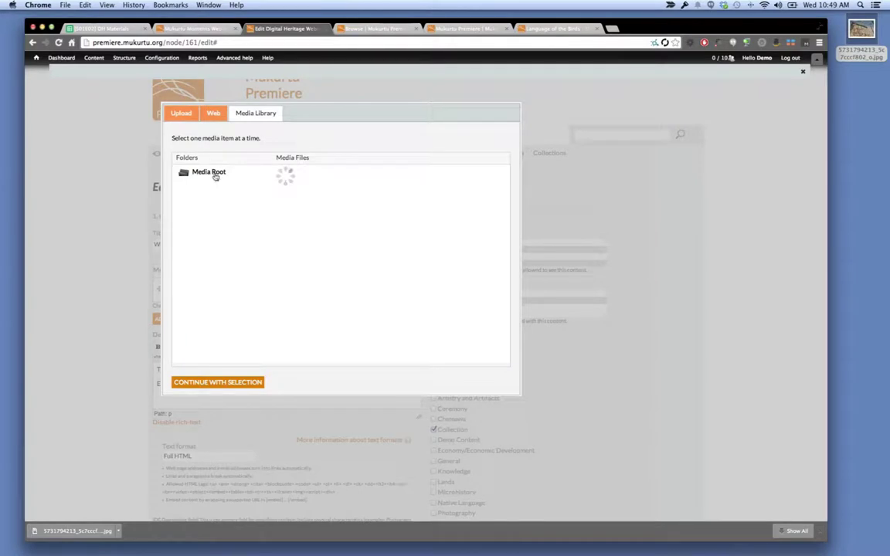
click(179, 113)
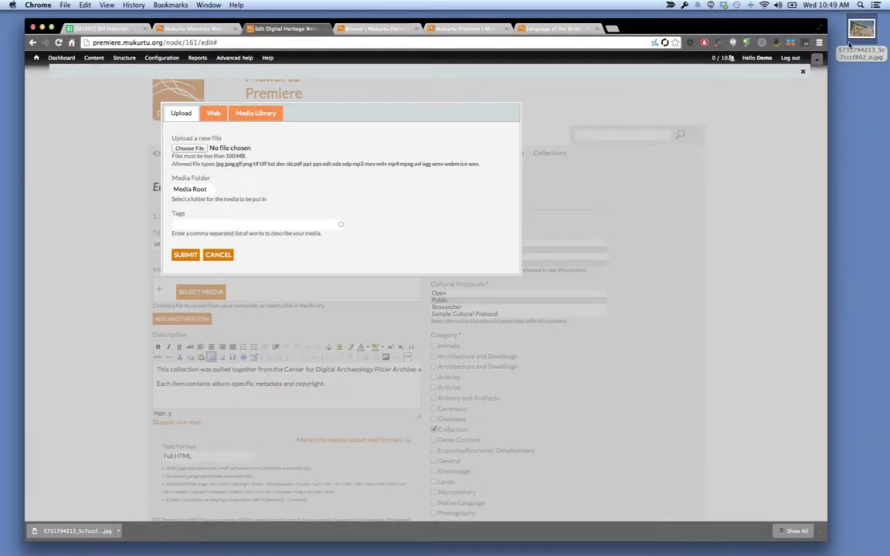
drag(846, 47, 495, 102)
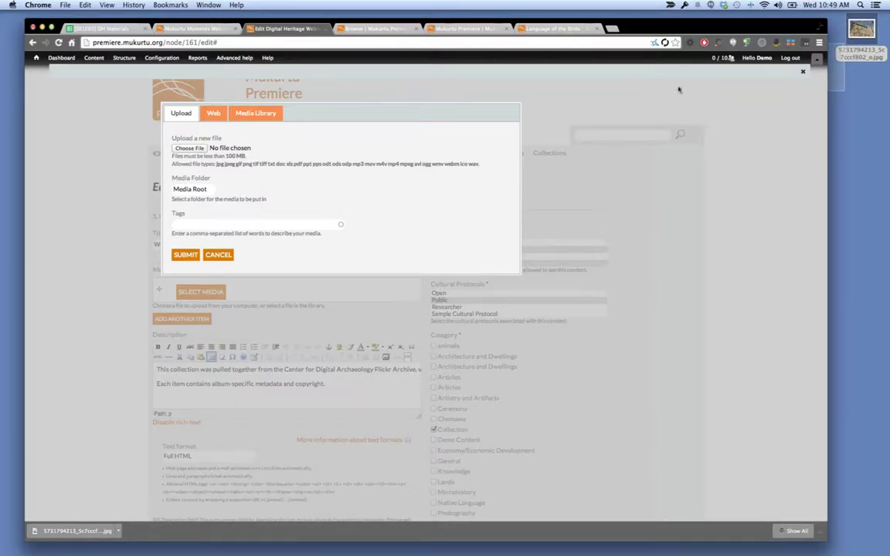
click(860, 55)
drag(860, 57, 199, 148)
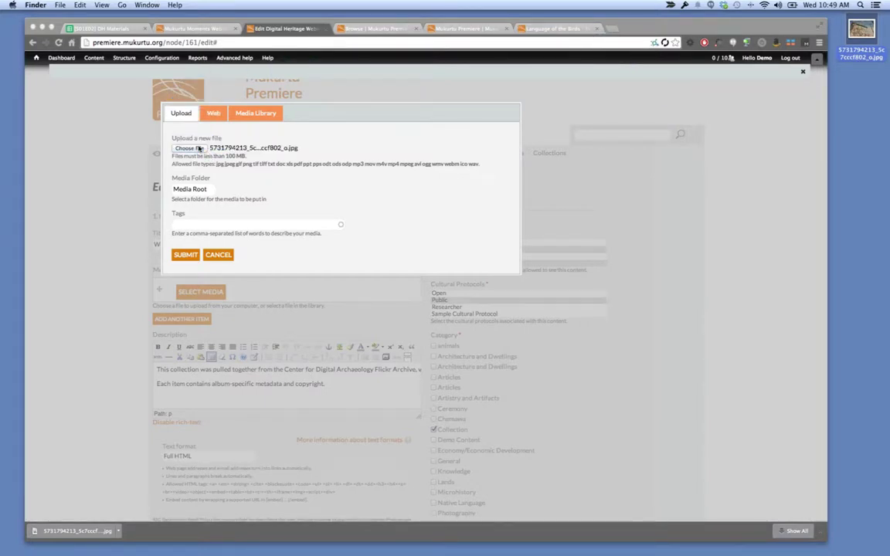
click(184, 255)
click(184, 256)
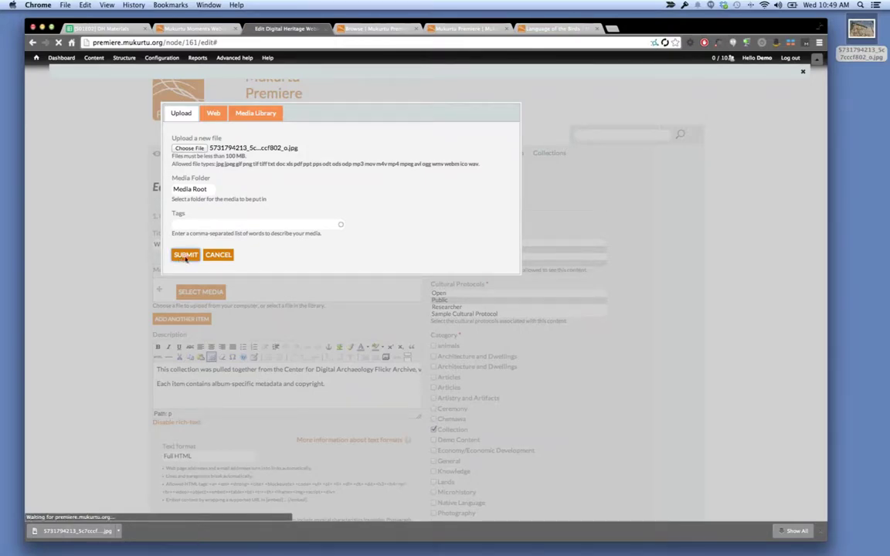
scroll(191, 259, down, 5)
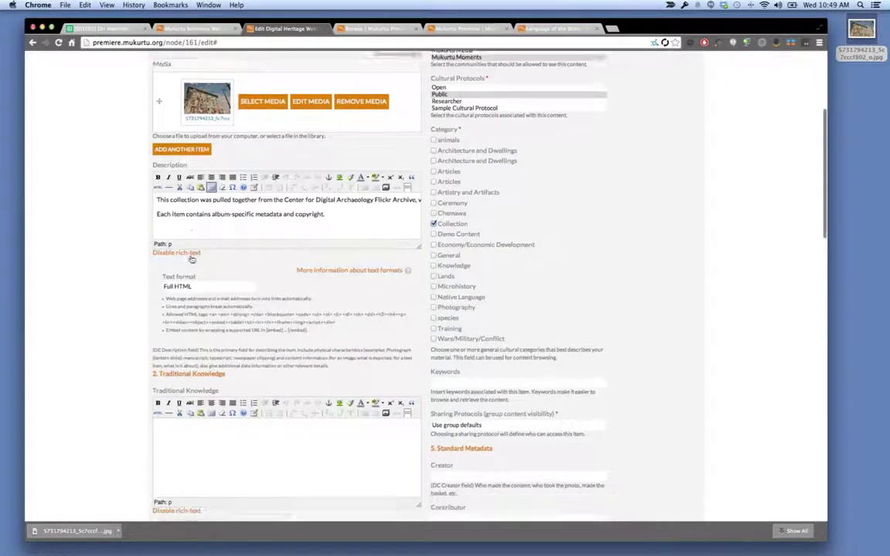
scroll(623, 464, down, 2)
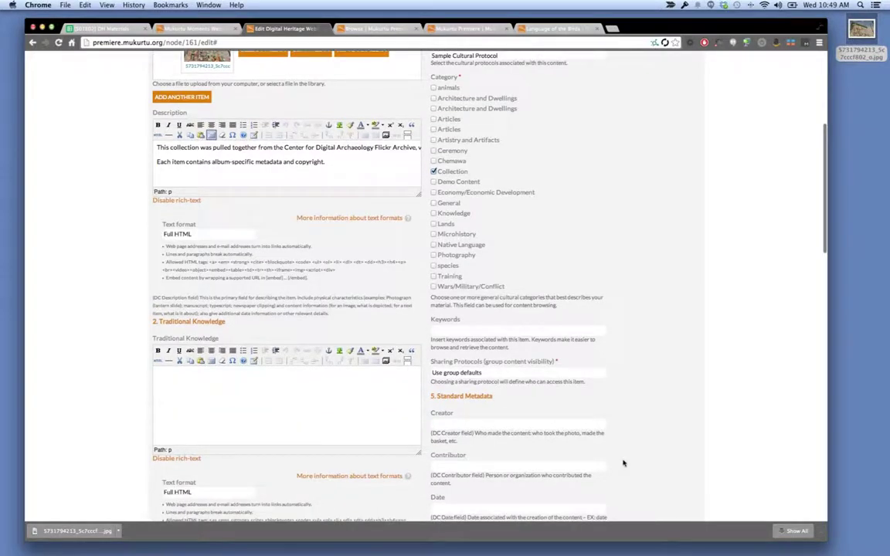
scroll(624, 464, down, 10)
Set the Standard and Creative Commons licence to CC BY-NC 4.0.
scroll(623, 435, down, 2)
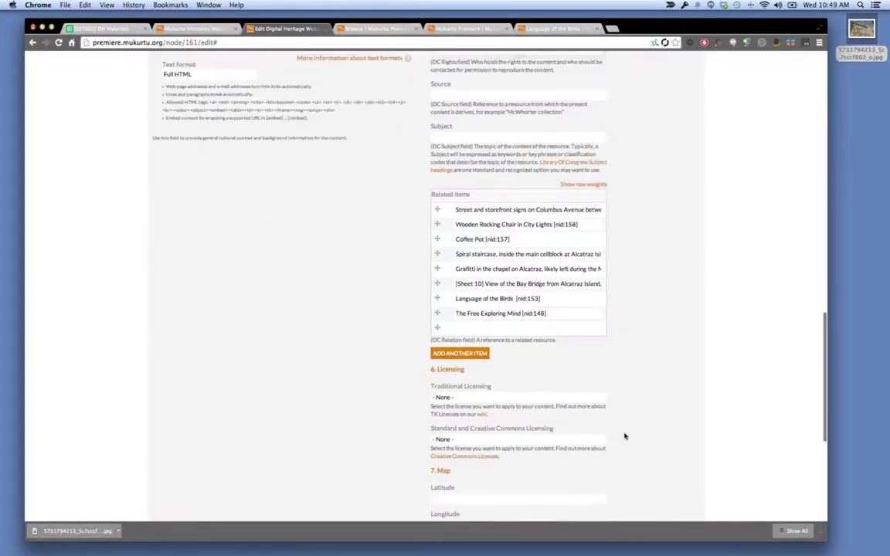
click(510, 427)
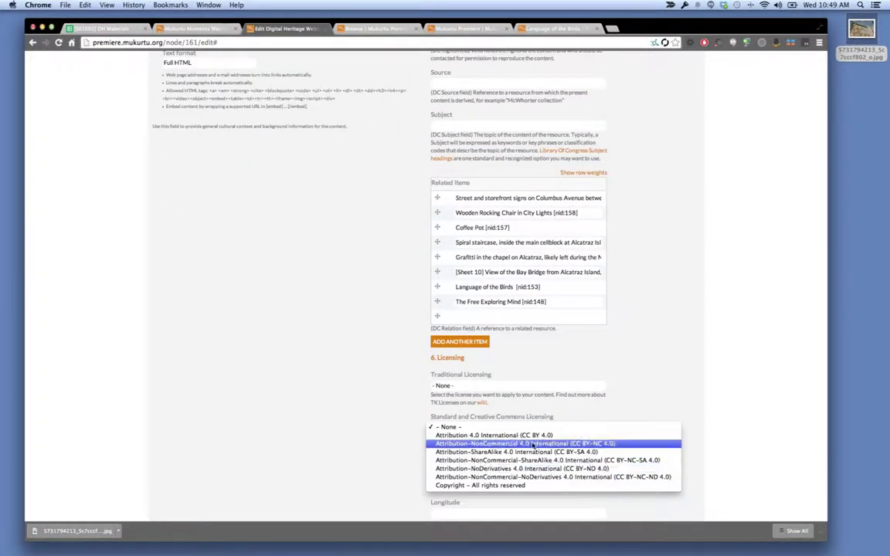
click(510, 443)
right_click(356, 444)
click(448, 281)
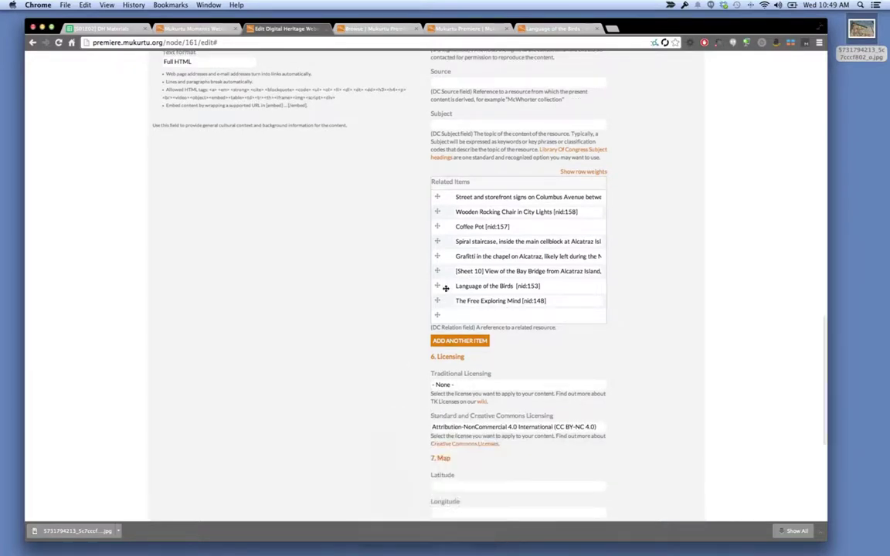
Reorder Related Items: Language of the Birds, Bay Bridge view, Spiral staircase, Grafitti in the chapel.
drag(438, 286, 443, 194)
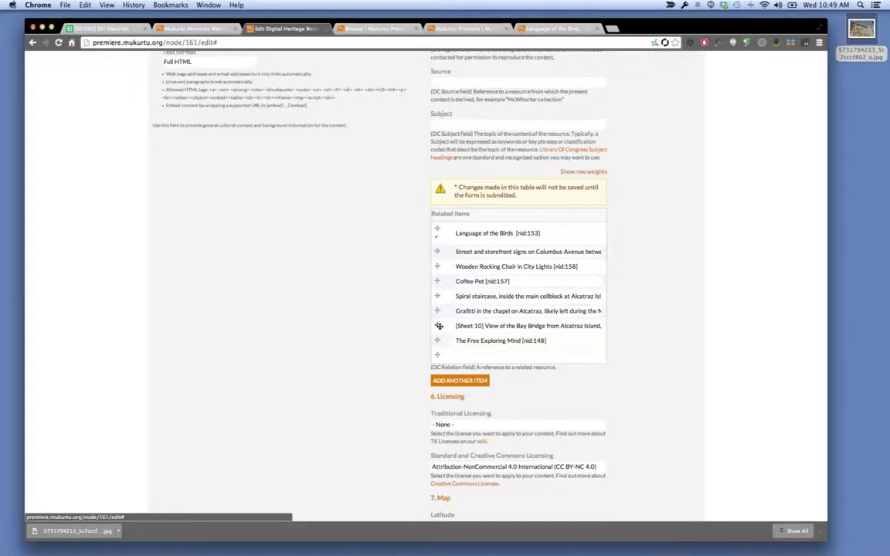
drag(438, 325, 436, 255)
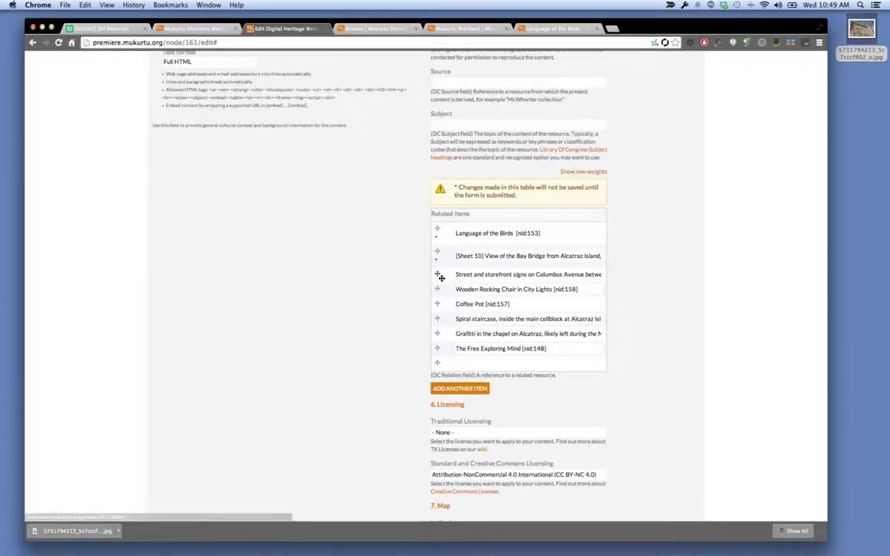
click(441, 304)
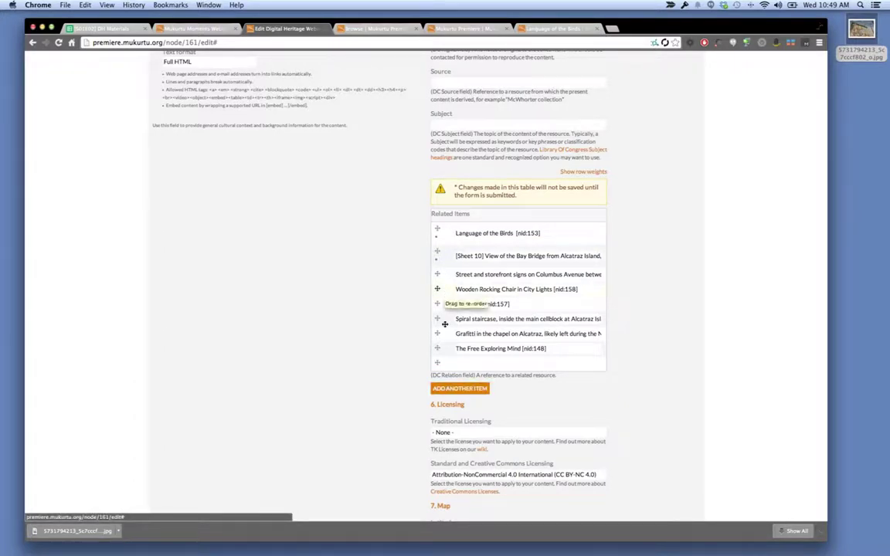
drag(445, 294, 453, 275)
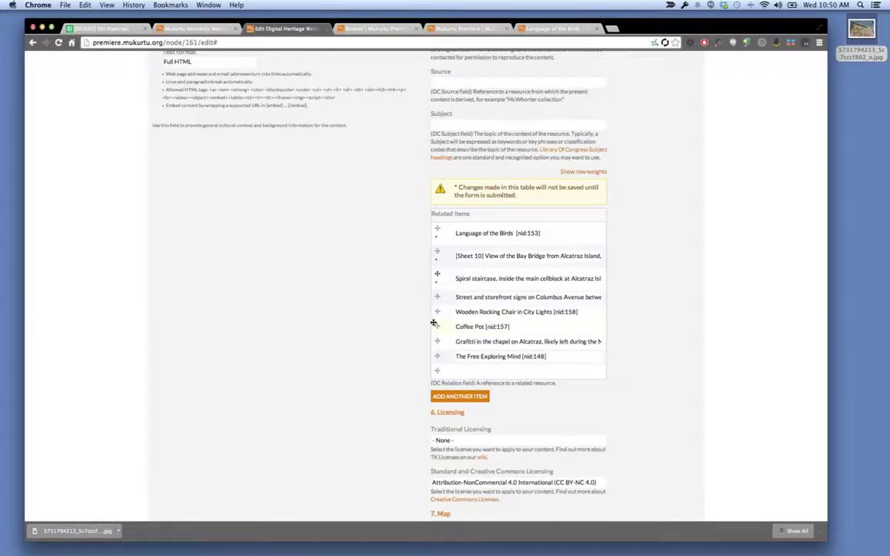
drag(447, 341, 448, 298)
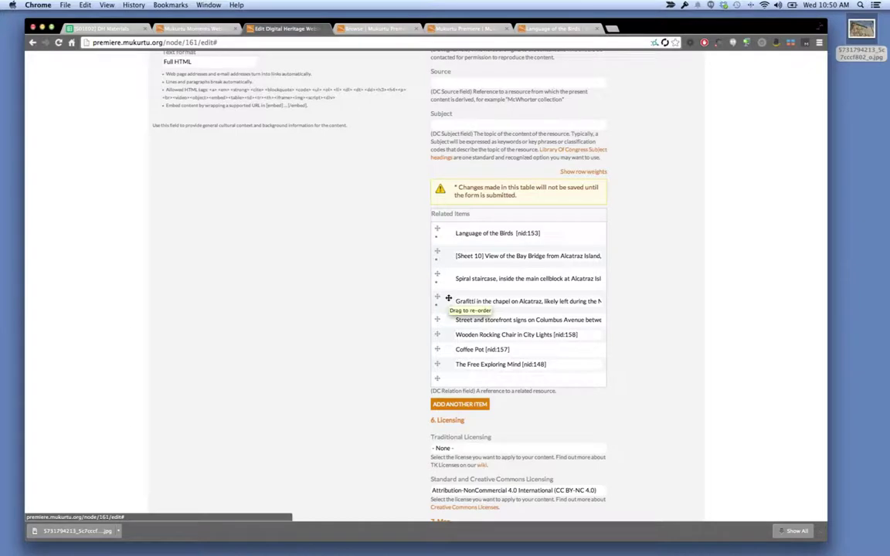
scroll(313, 432, down, 5)
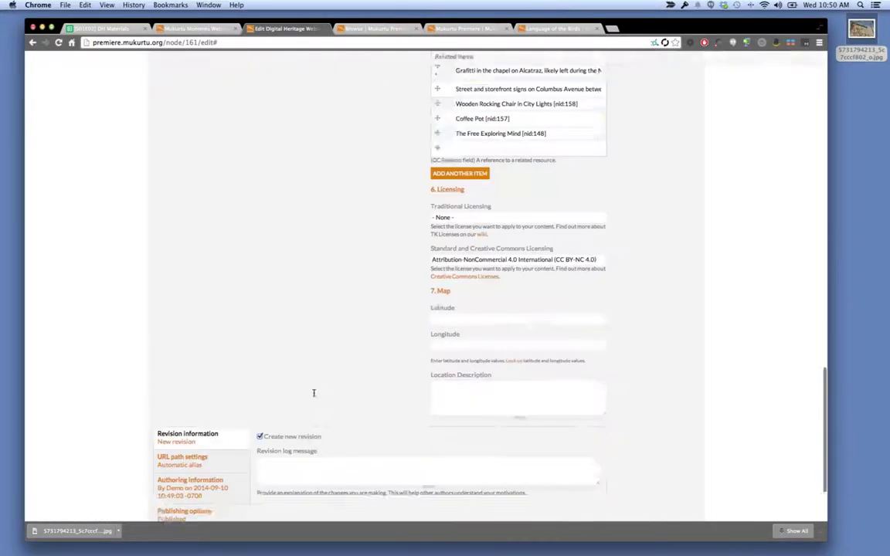
Save the collection edits, review the updated page, then go to Browse Archive.
click(163, 464)
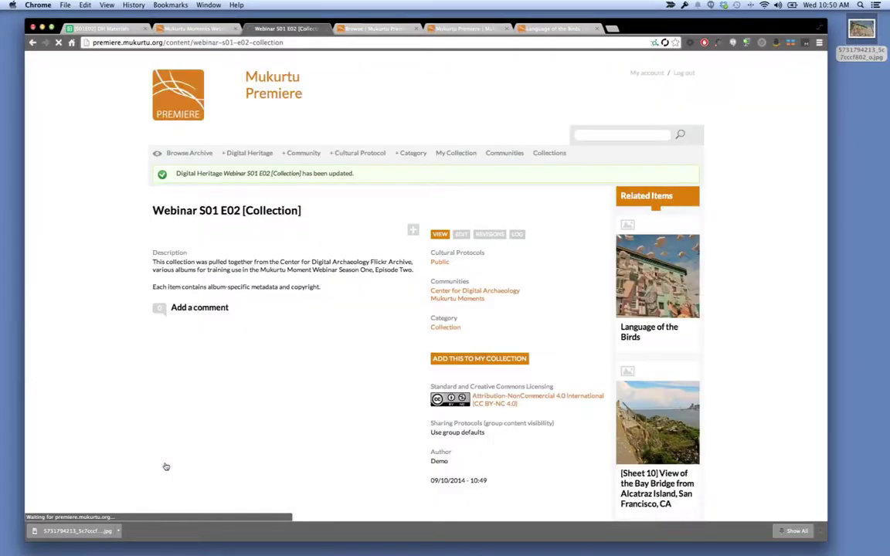
scroll(645, 423, down, 3)
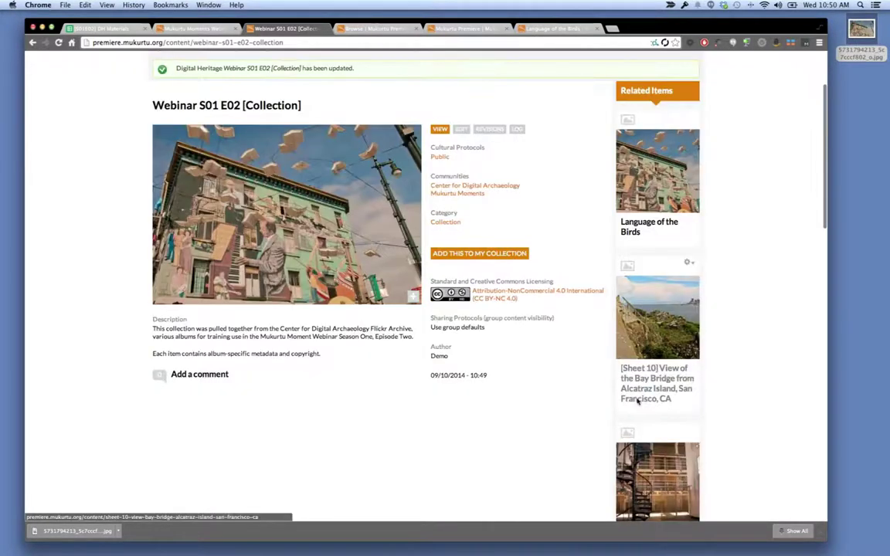
scroll(639, 402, down, 10)
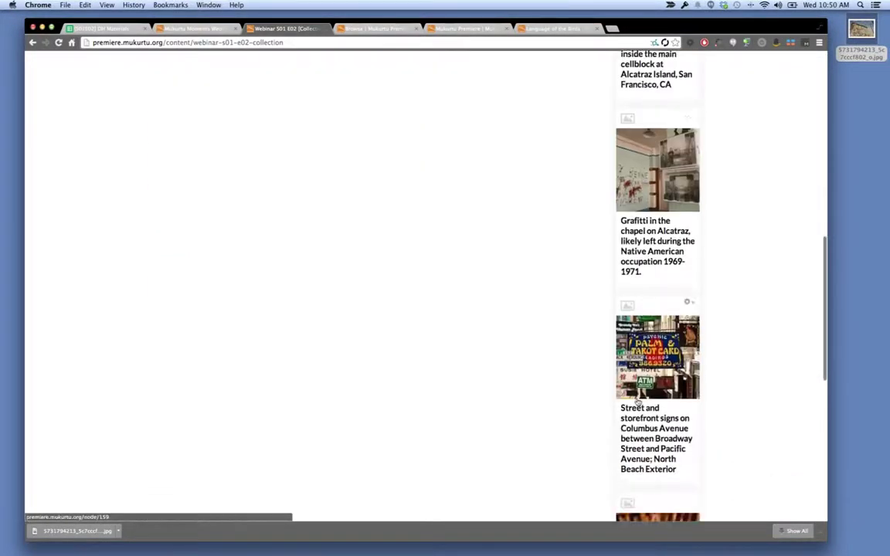
scroll(638, 402, down, 8)
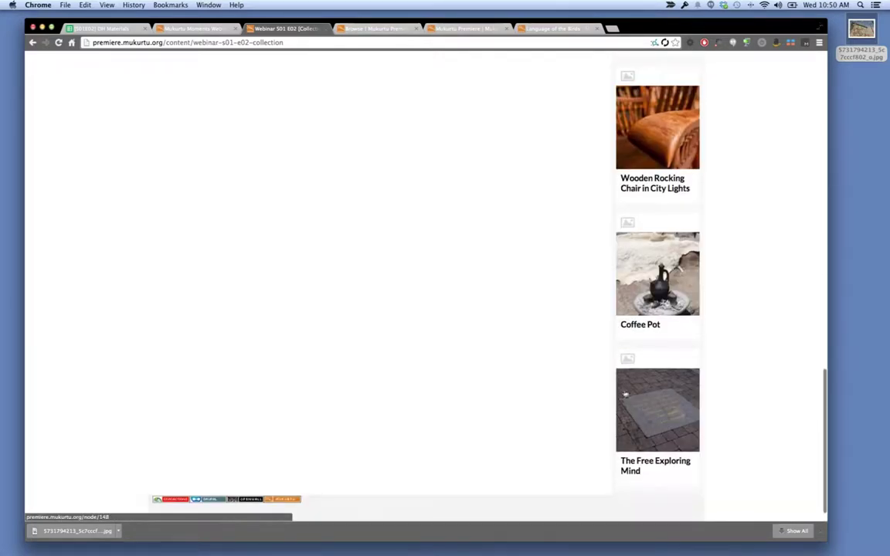
scroll(421, 283, up, 5)
scroll(421, 283, up, 15)
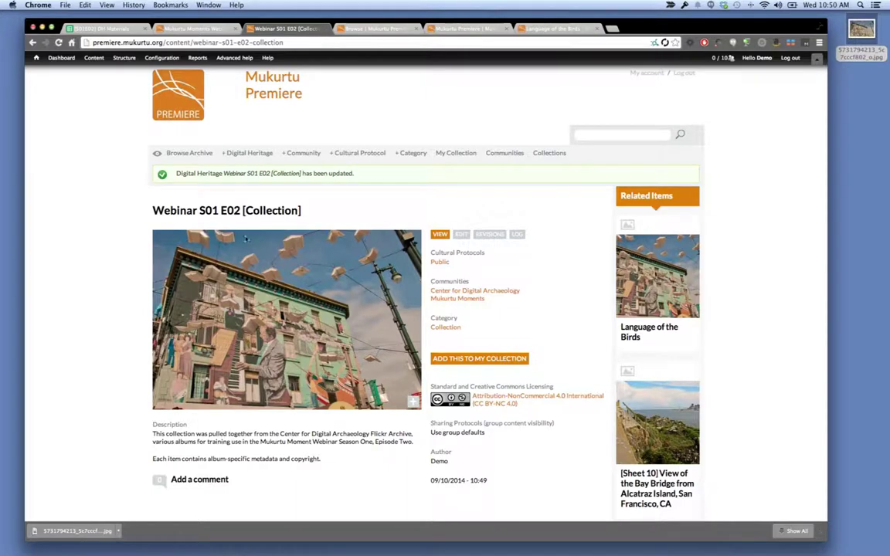
click(190, 153)
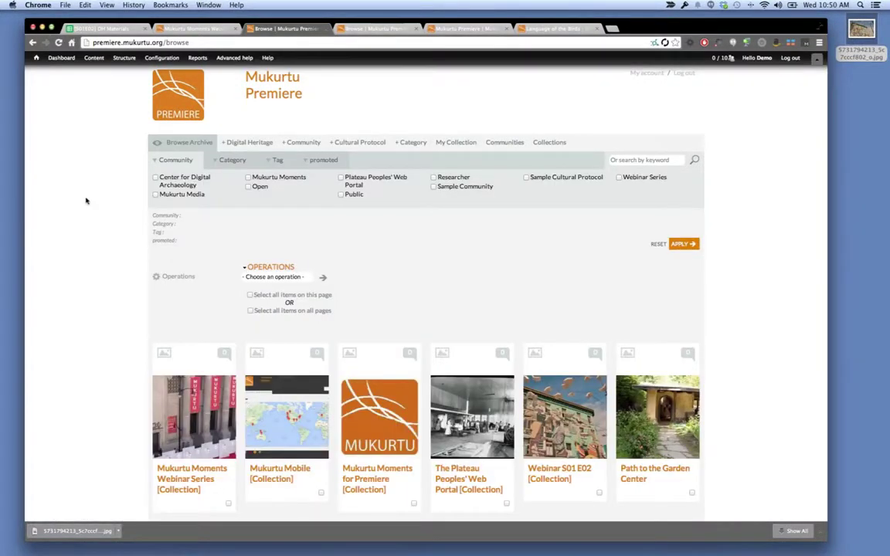
Scroll the archive grid and open the Wooden Rocking Chair in City Lights record.
scroll(105, 239, down, 5)
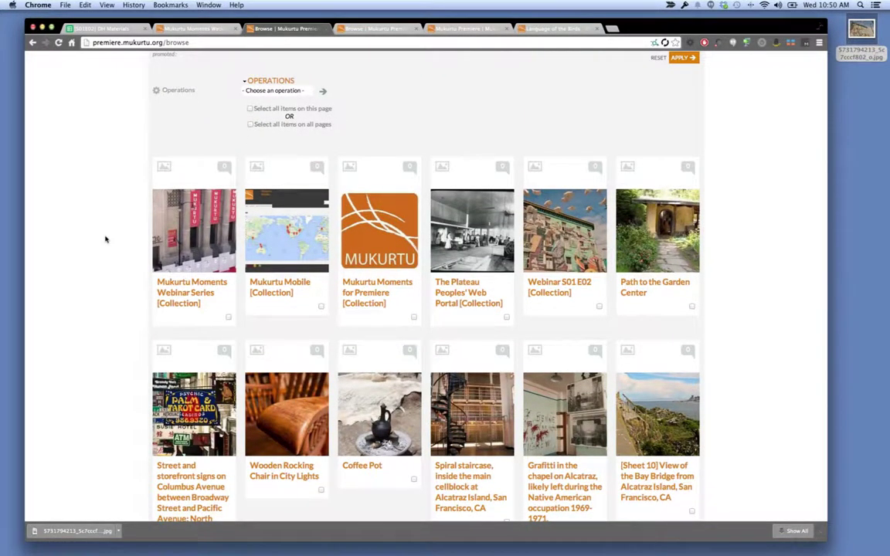
scroll(105, 239, down, 3)
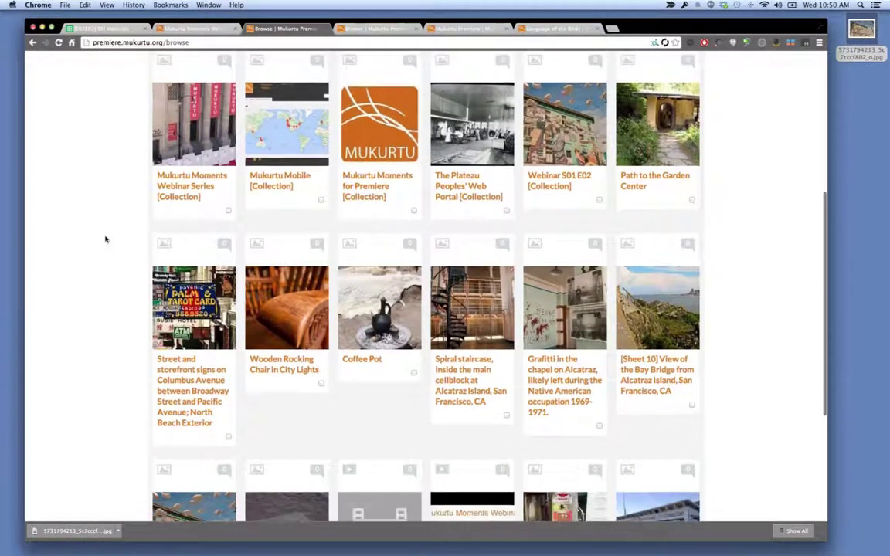
click(276, 368)
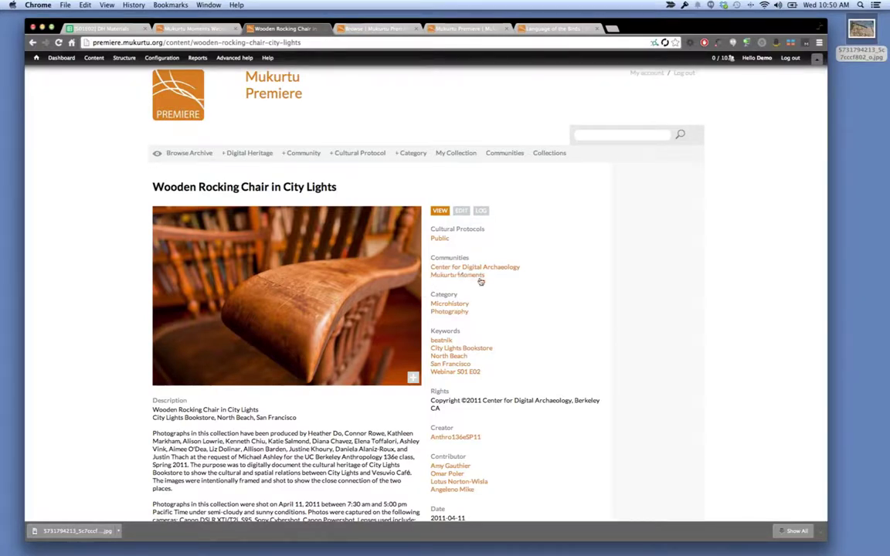
Browse the items tagged Webinar S01 E02, then open the San Francisco keyword page.
click(464, 372)
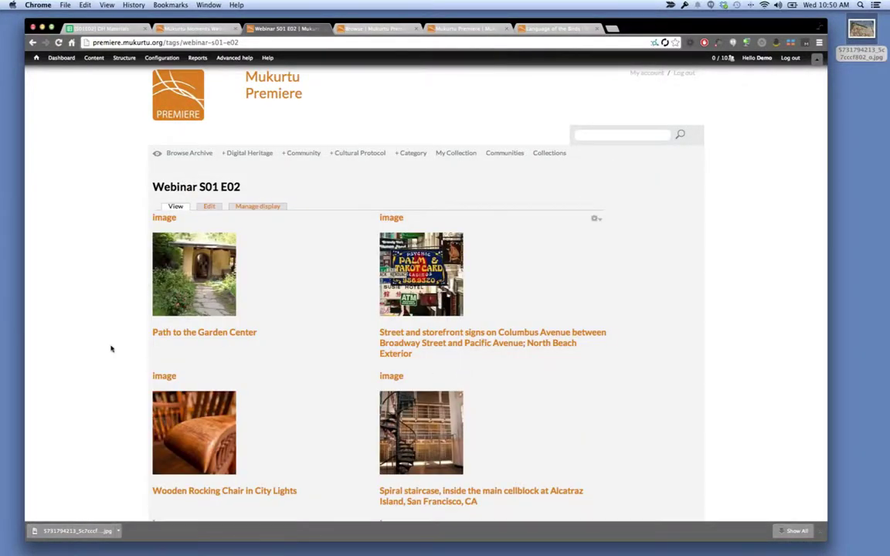
scroll(47, 352, down, 5)
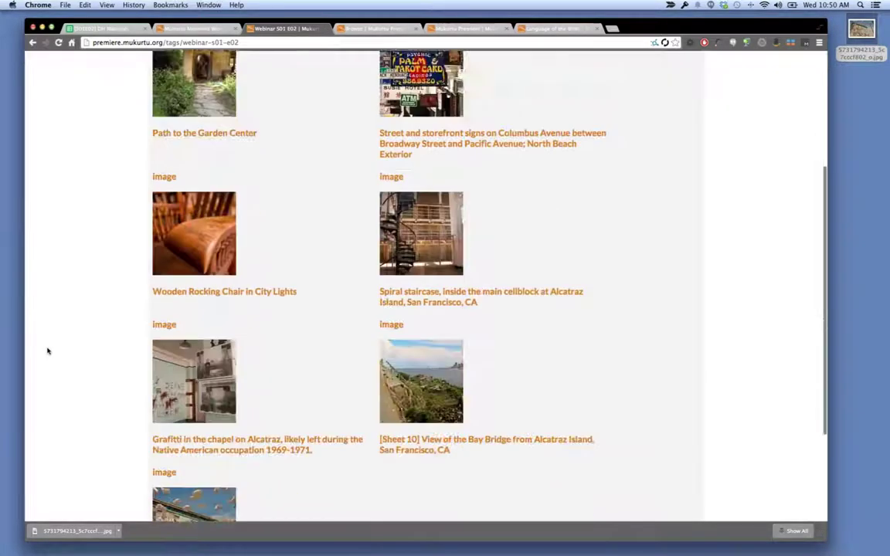
scroll(47, 351, down, 4)
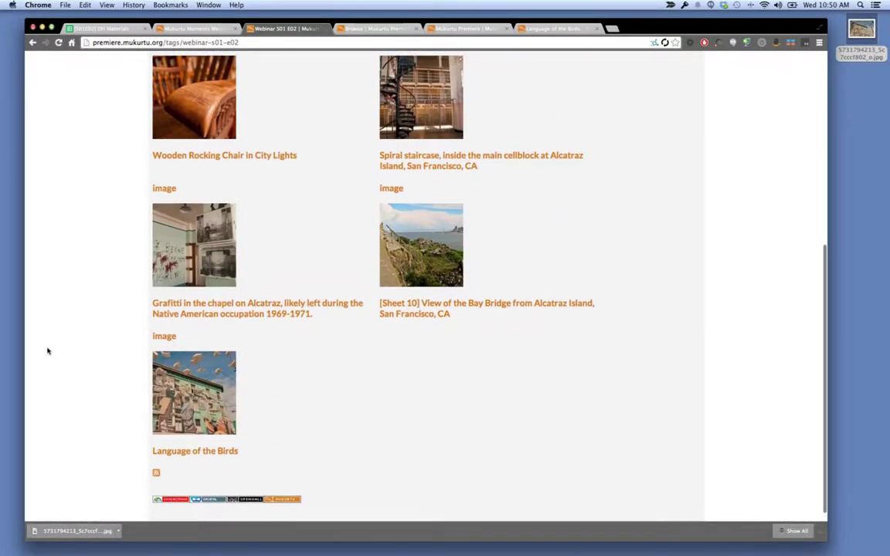
scroll(47, 352, up, 10)
scroll(47, 352, left, 5)
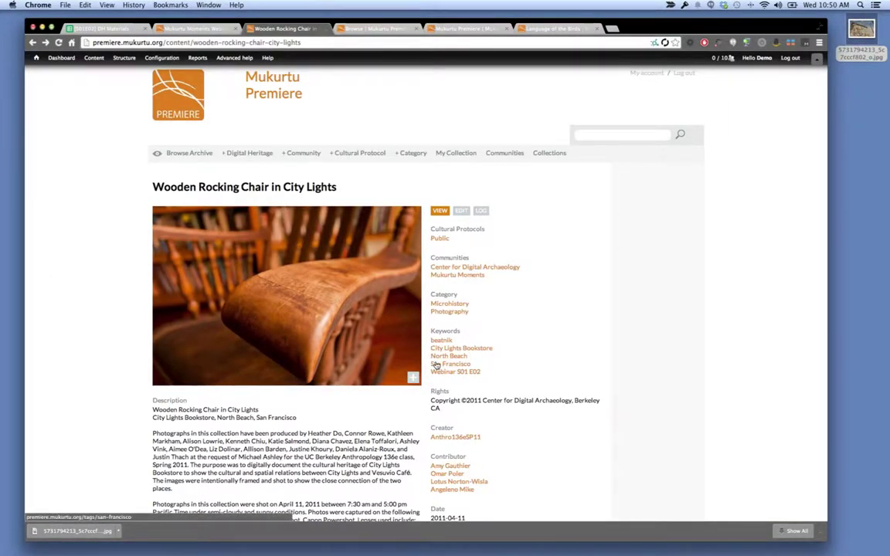
click(436, 363)
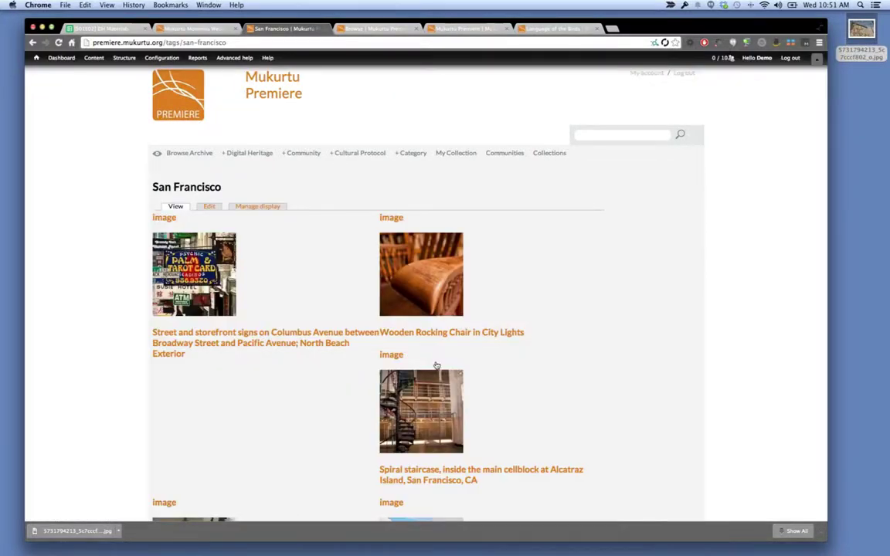
scroll(65, 304, left, 5)
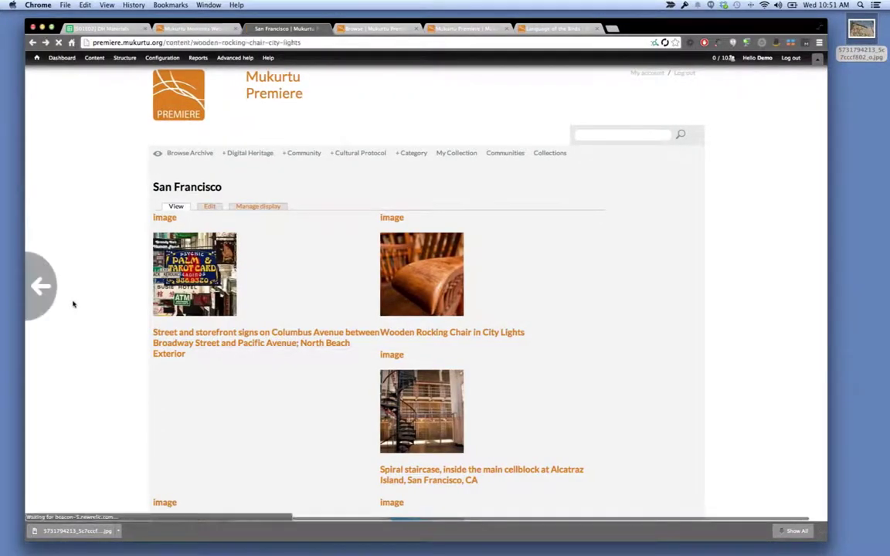
scroll(73, 304, down, 5)
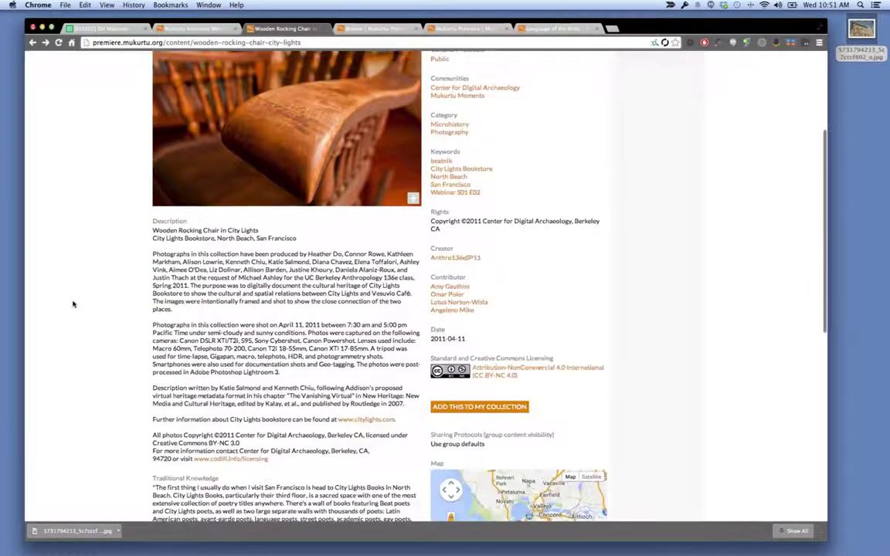
scroll(73, 305, down, 2)
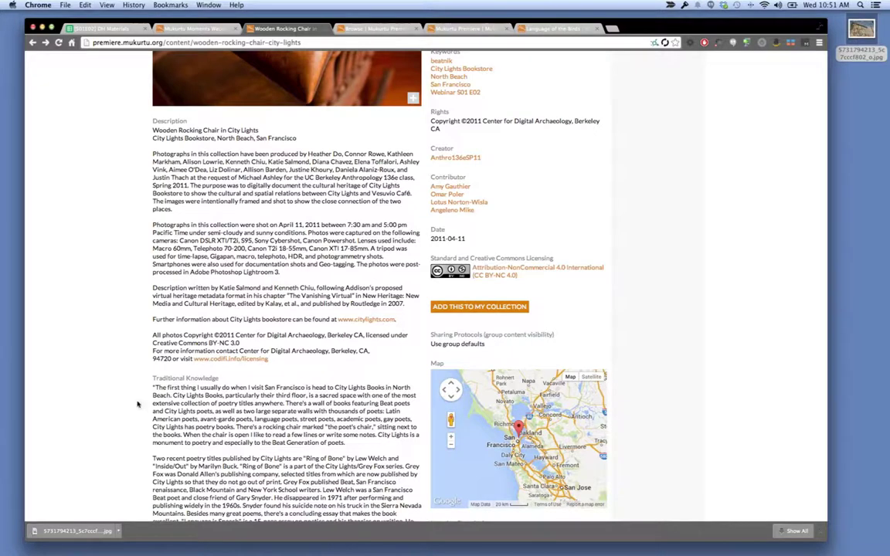
scroll(184, 458, down, 1)
scroll(184, 458, down, 6)
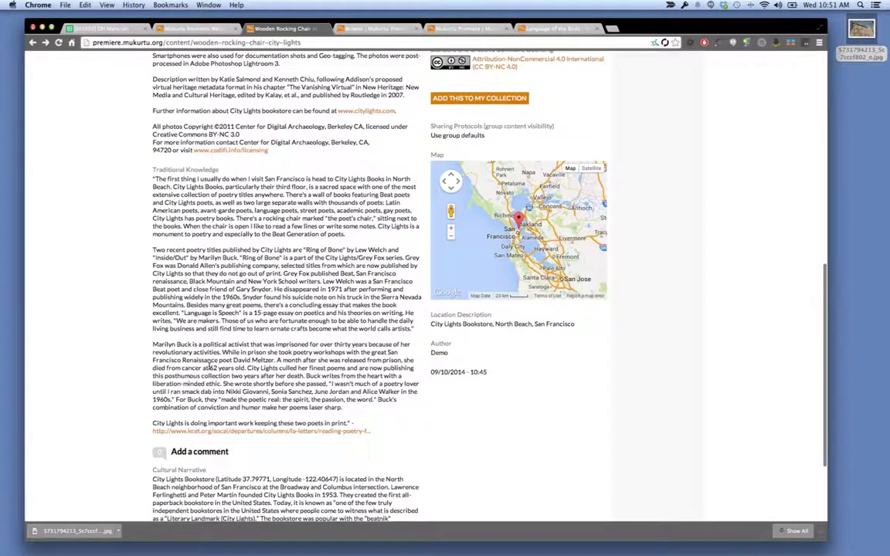
scroll(189, 330, up, 1)
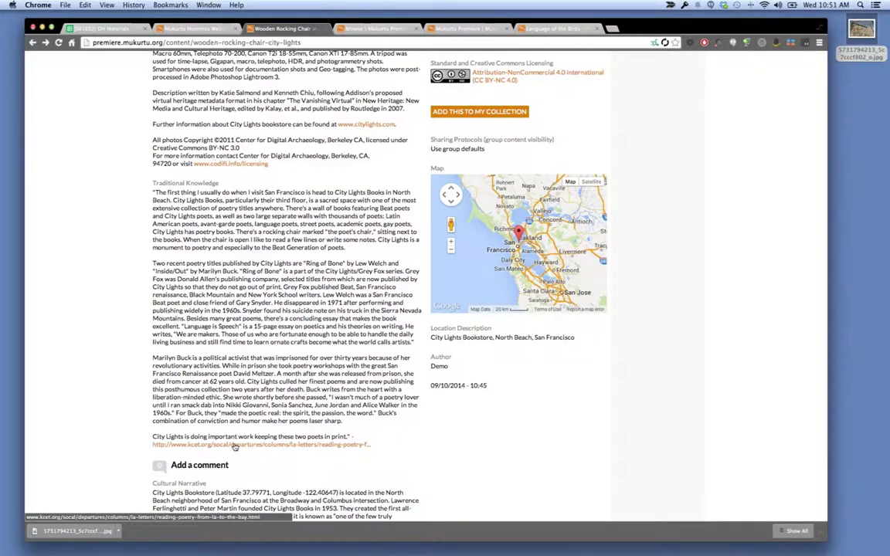
scroll(234, 447, down, 5)
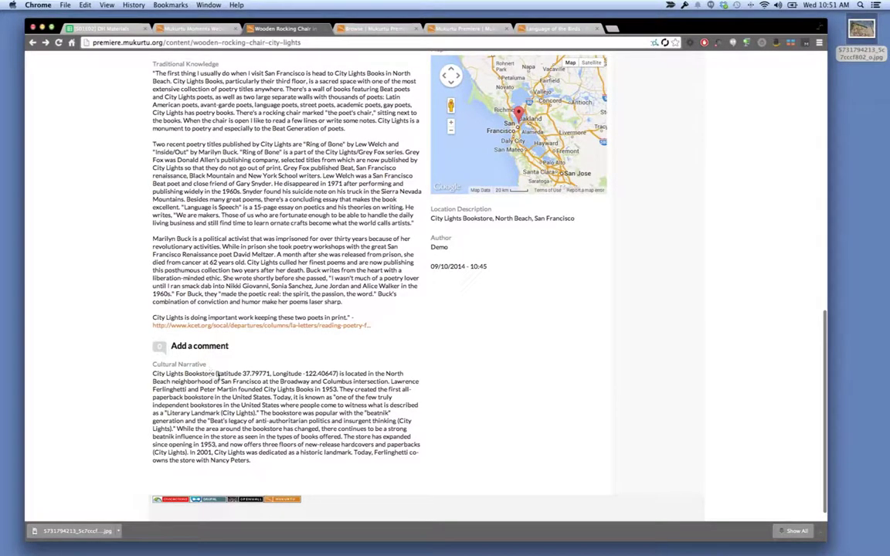
scroll(218, 375, up, 2)
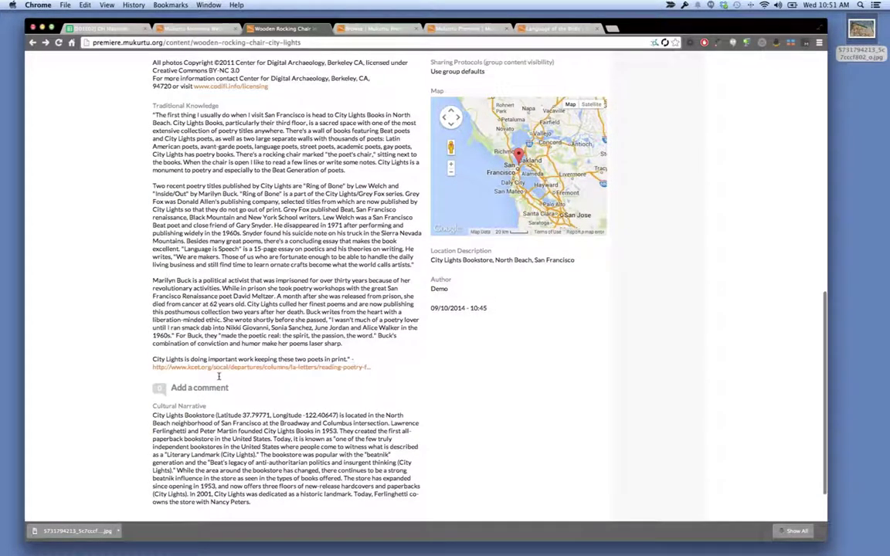
scroll(219, 376, up, 2)
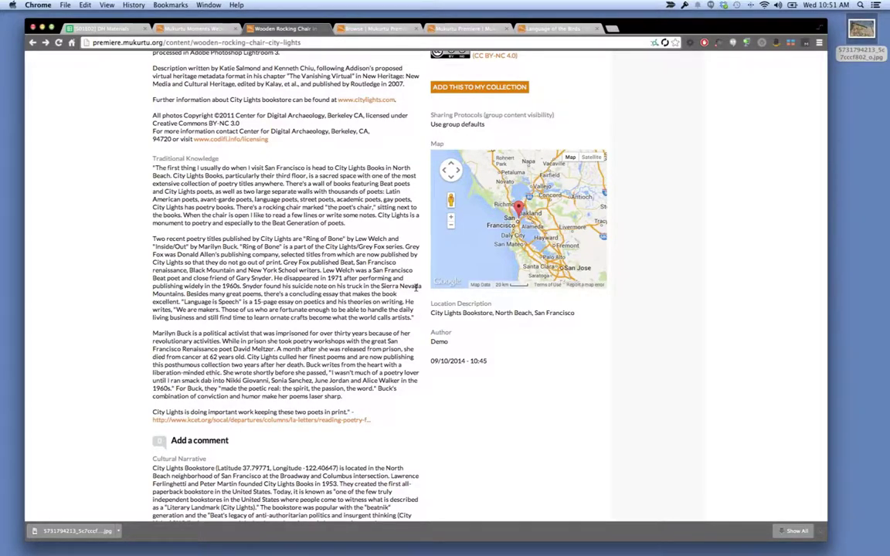
Present the 6 C's, Let's Create and Your Turn slides, then return to the Wooden Rocking Chair record.
key(super+Tab)
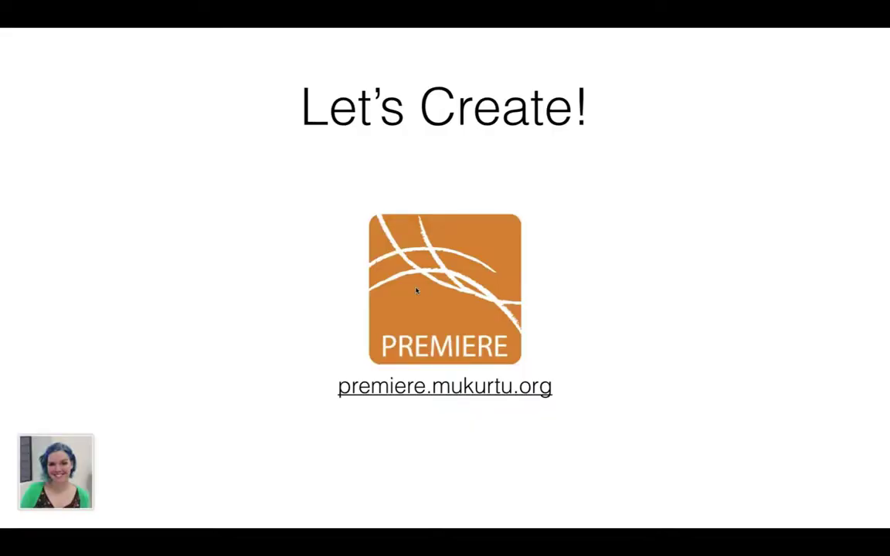
key(Right)
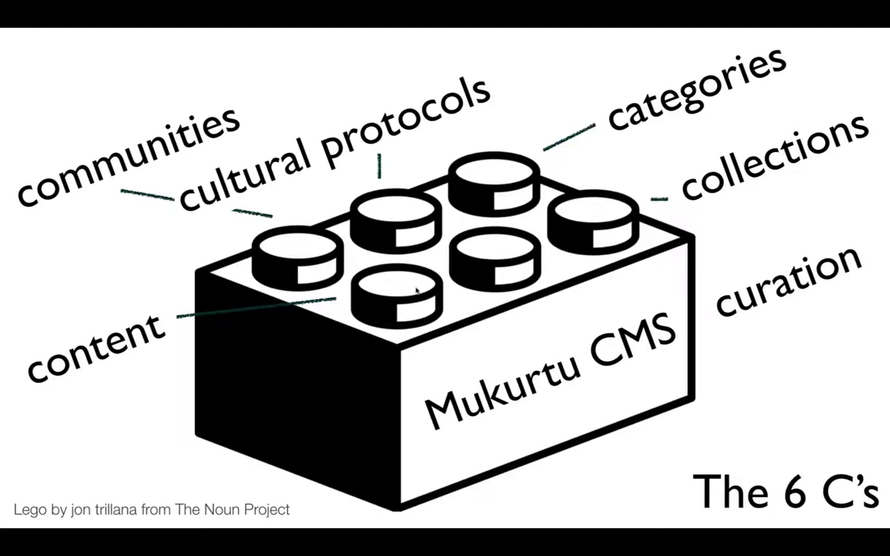
key(Right)
key(Right)
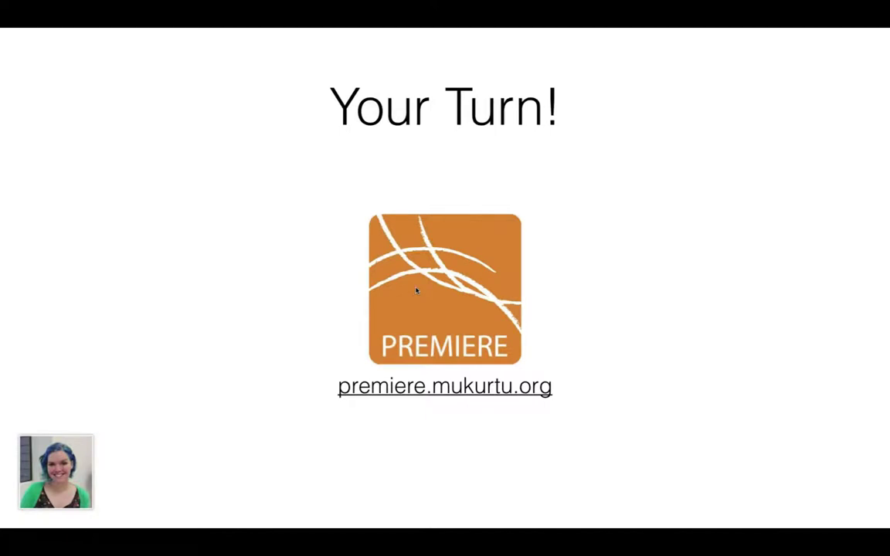
key(Right)
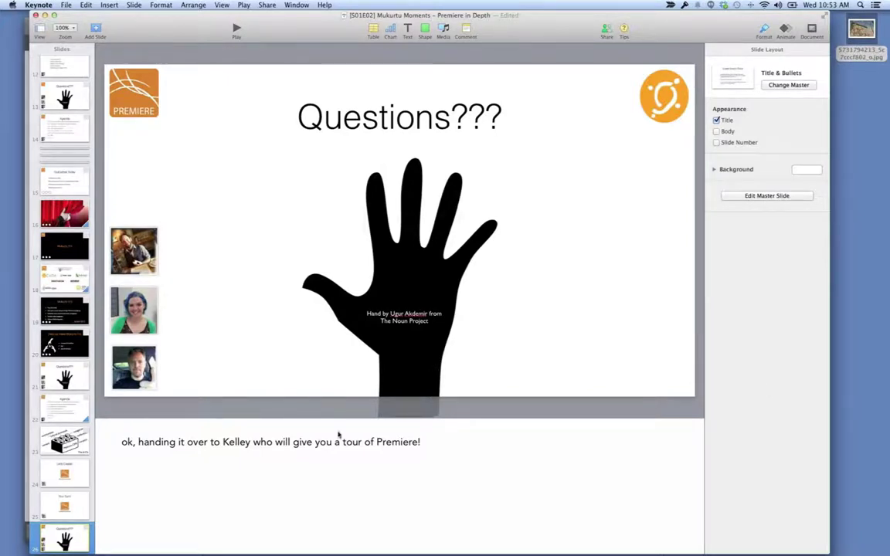
mouse_move(46, 552)
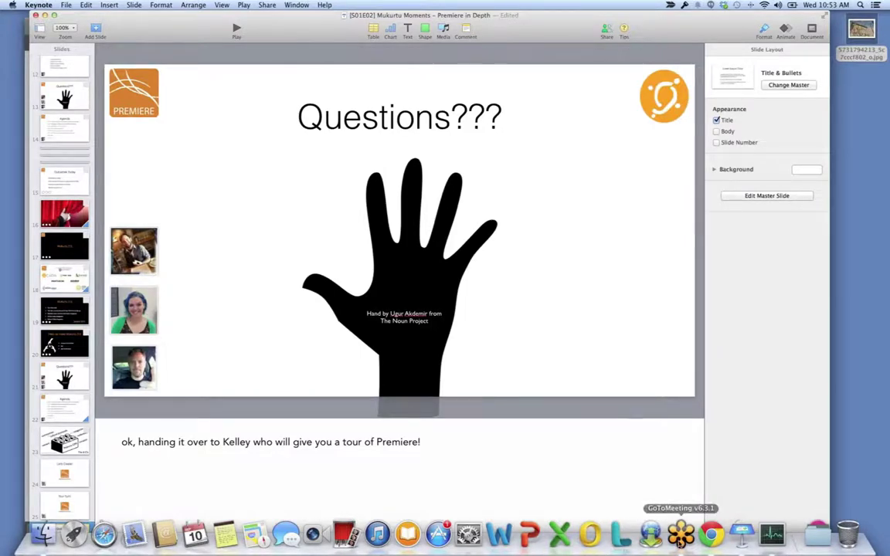
click(711, 535)
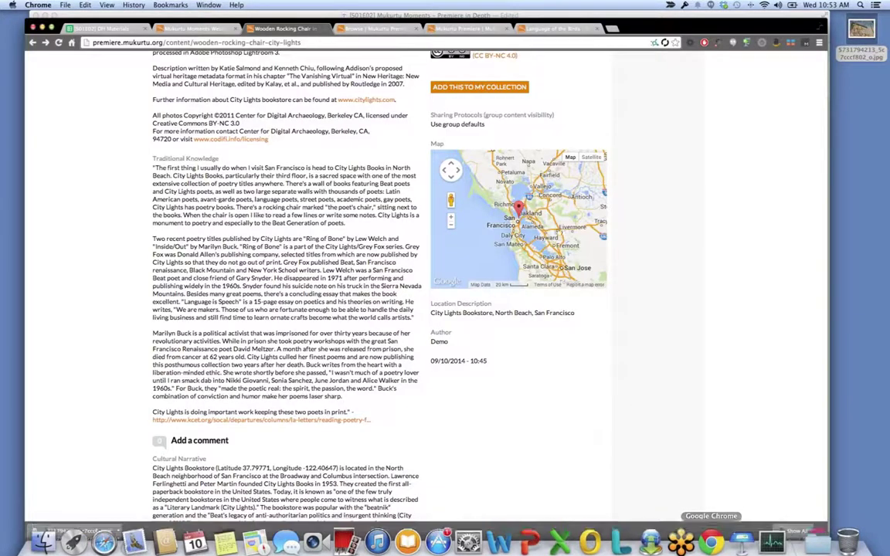
Go to the top of the record and open the Browse Archive listing of collections.
scroll(352, 88, up, 15)
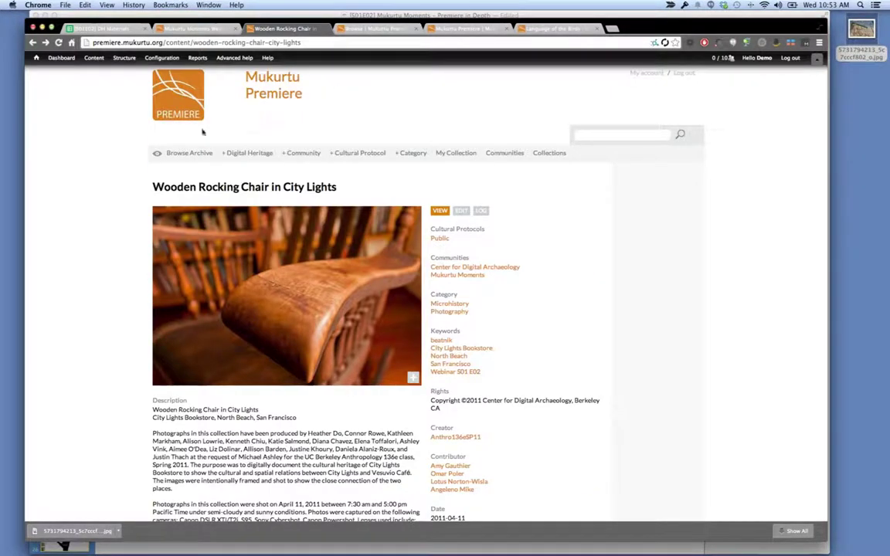
click(190, 153)
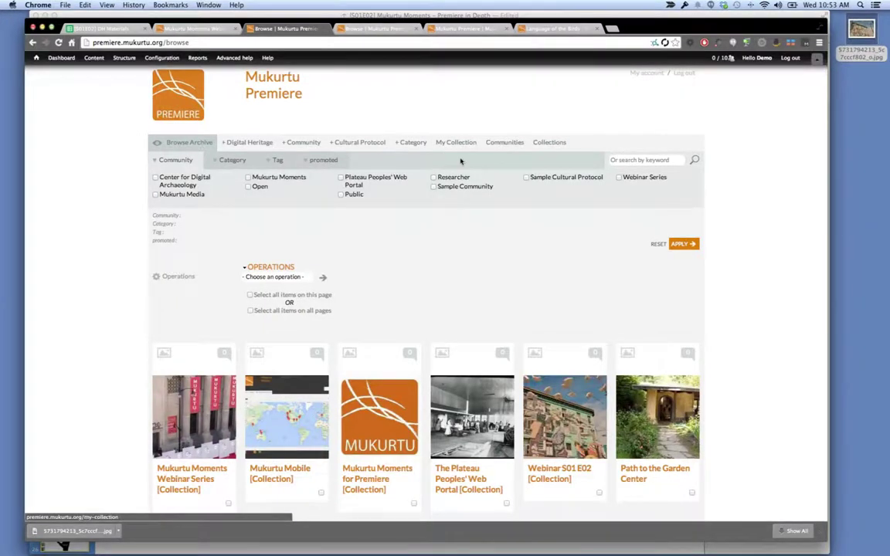
click(504, 143)
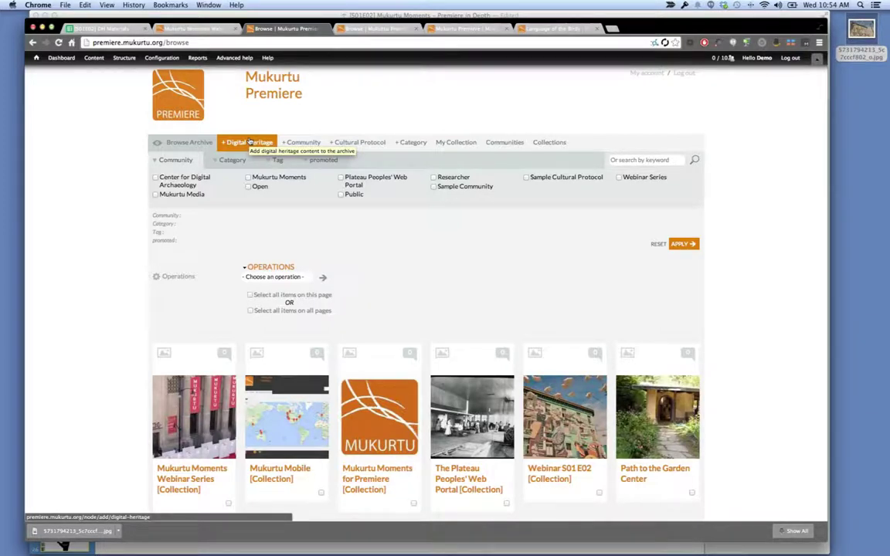
click(250, 142)
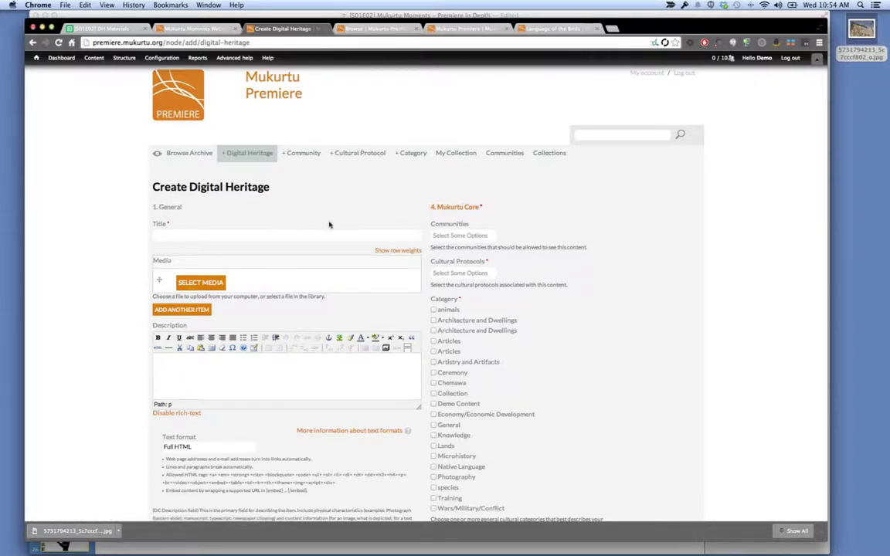
scroll(462, 432, down, 2)
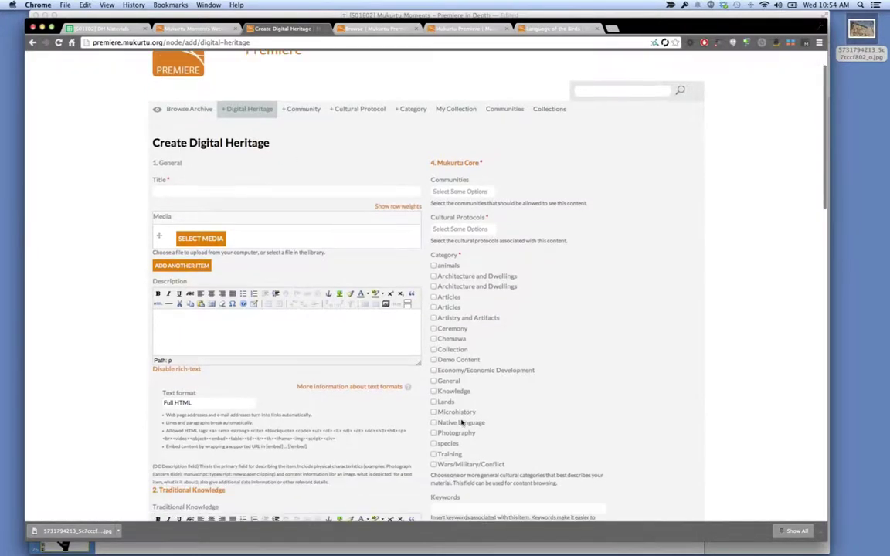
click(435, 349)
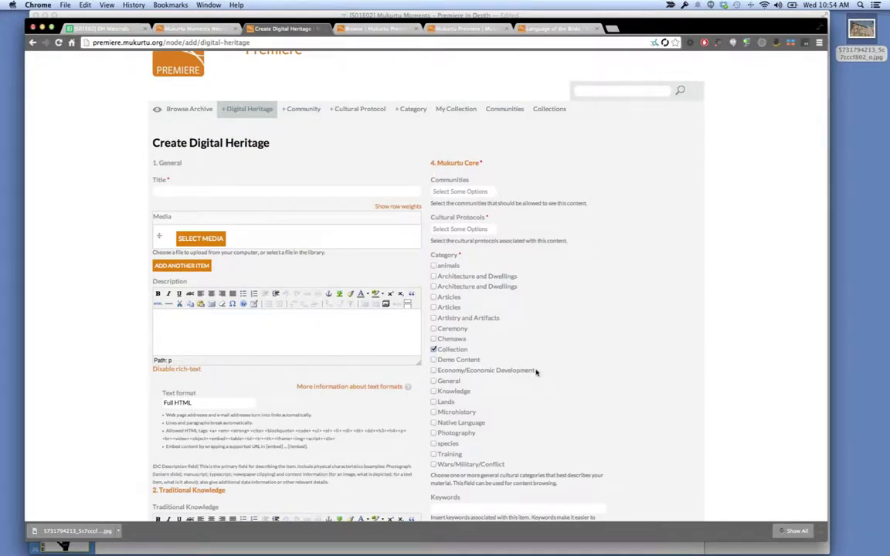
scroll(536, 372, down, 8)
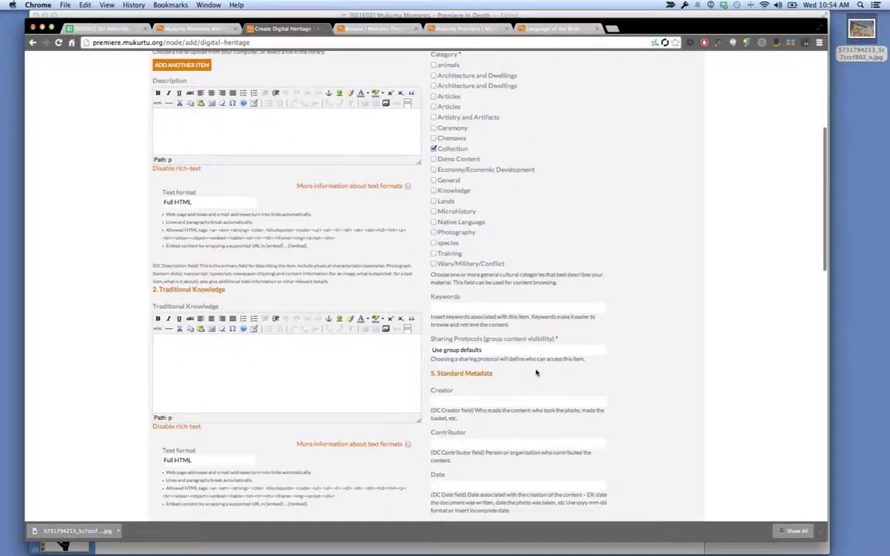
scroll(536, 372, down, 5)
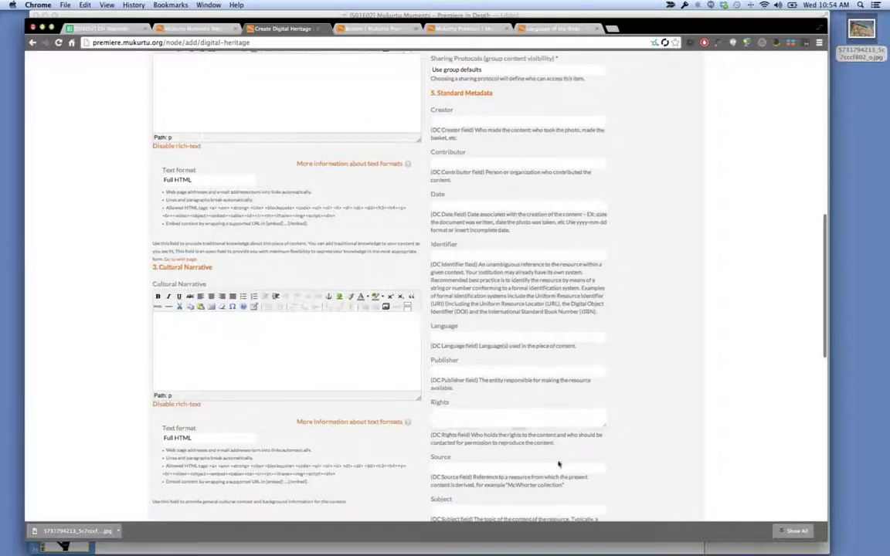
scroll(560, 463, down, 5)
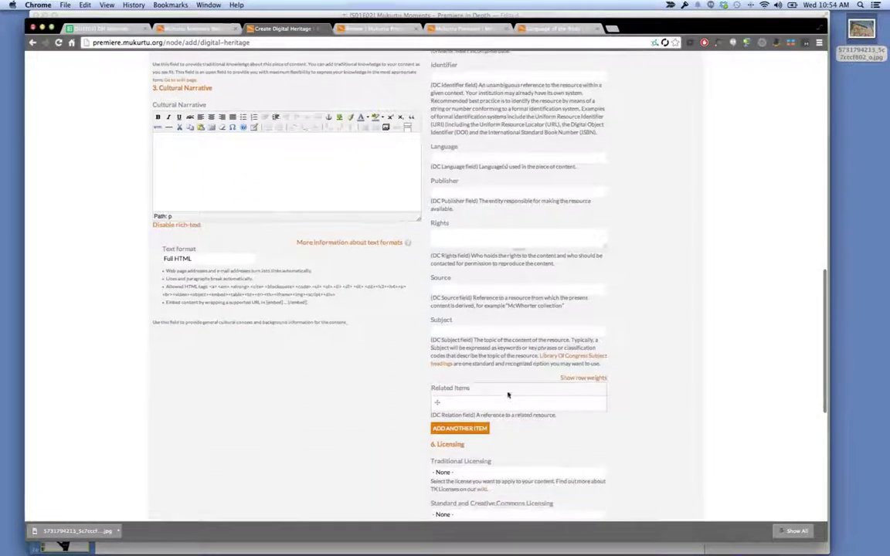
click(508, 401)
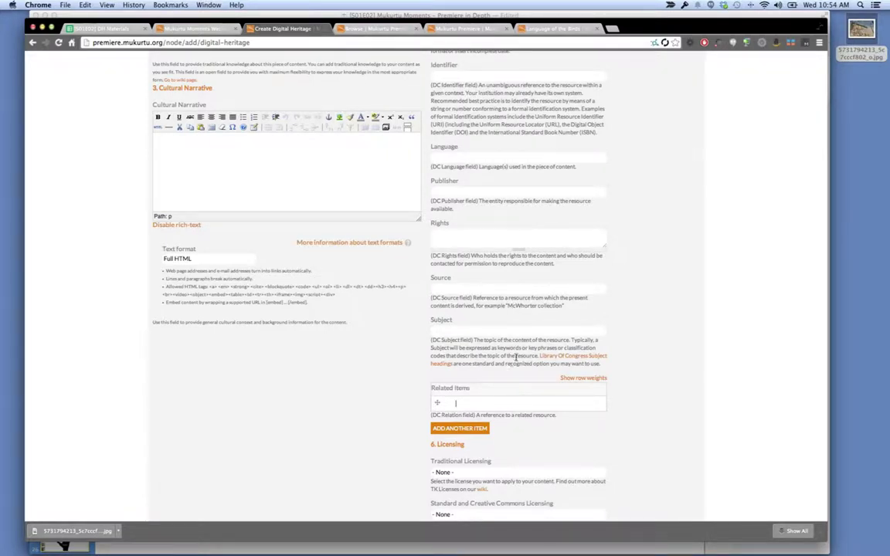
scroll(428, 359, down, 3)
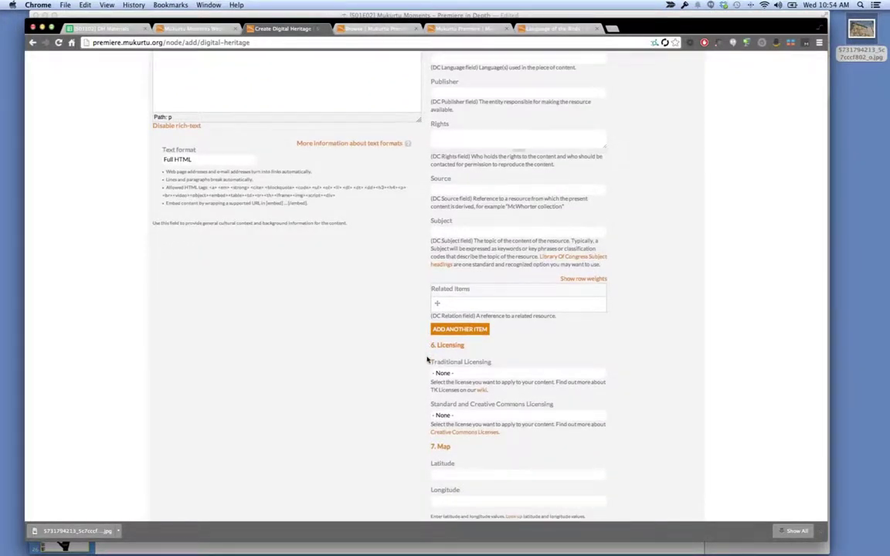
scroll(427, 360, up, 1)
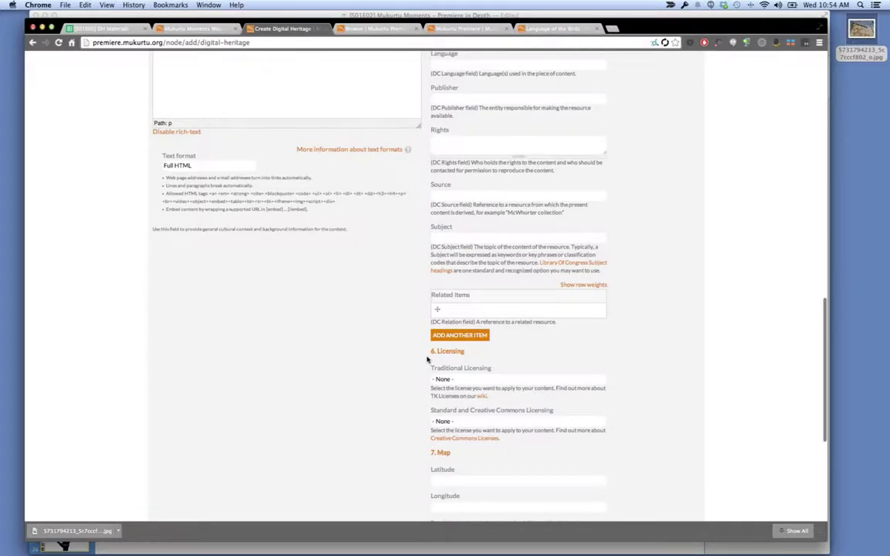
scroll(396, 248, up, 10)
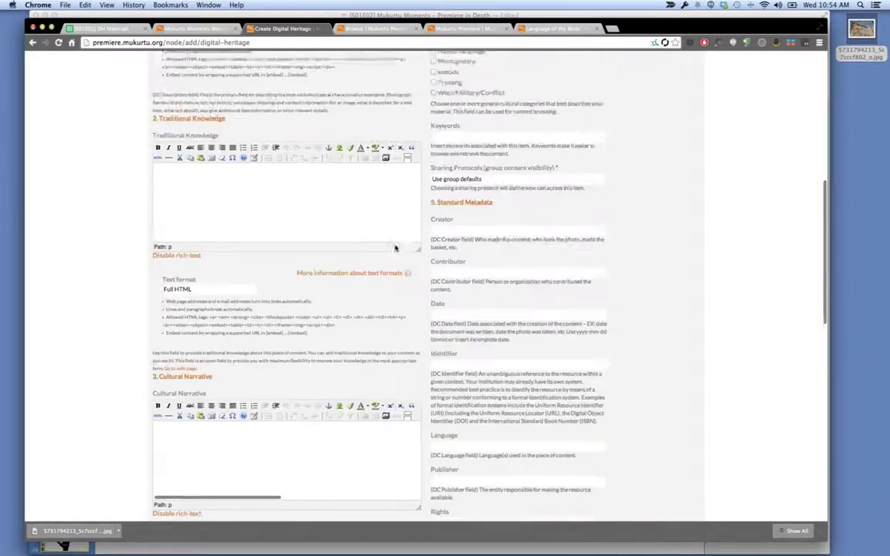
scroll(395, 248, up, 14)
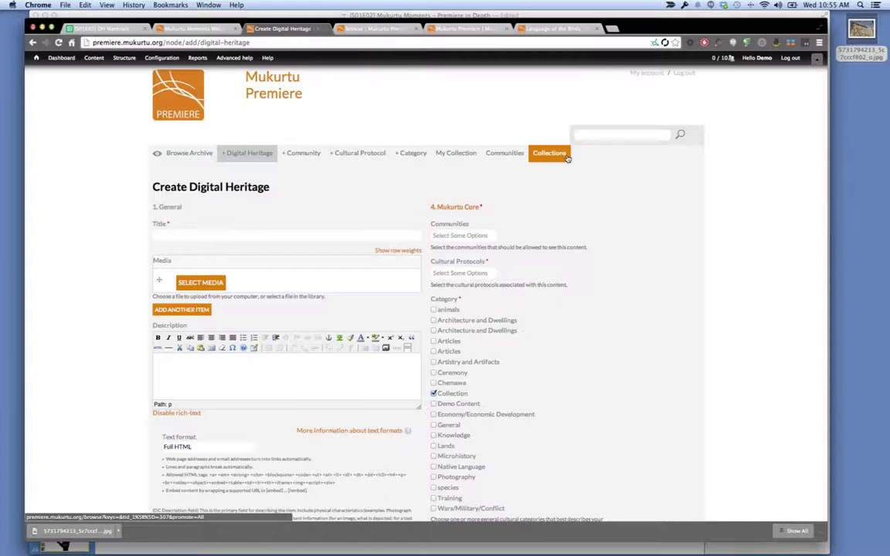
Show the Collection-filtered browse page listing five collections, including Webinar S01 E02.
click(567, 155)
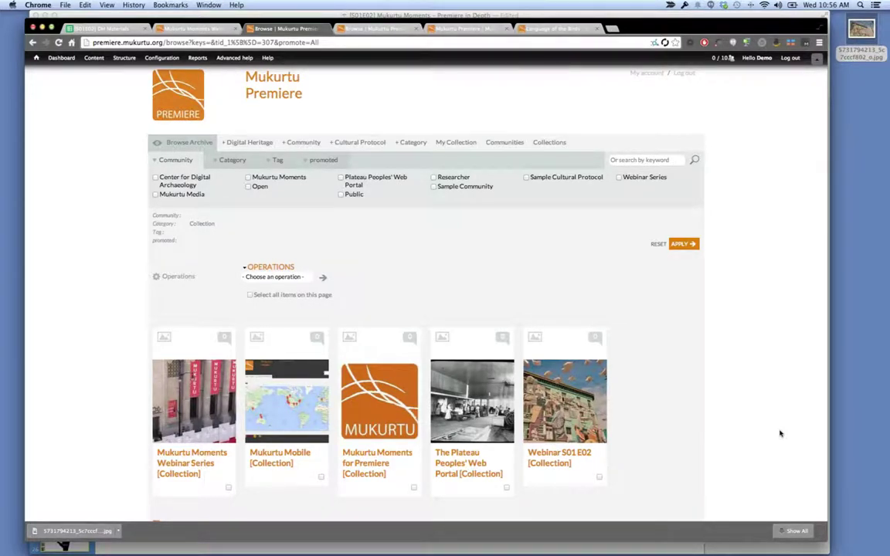
click(861, 35)
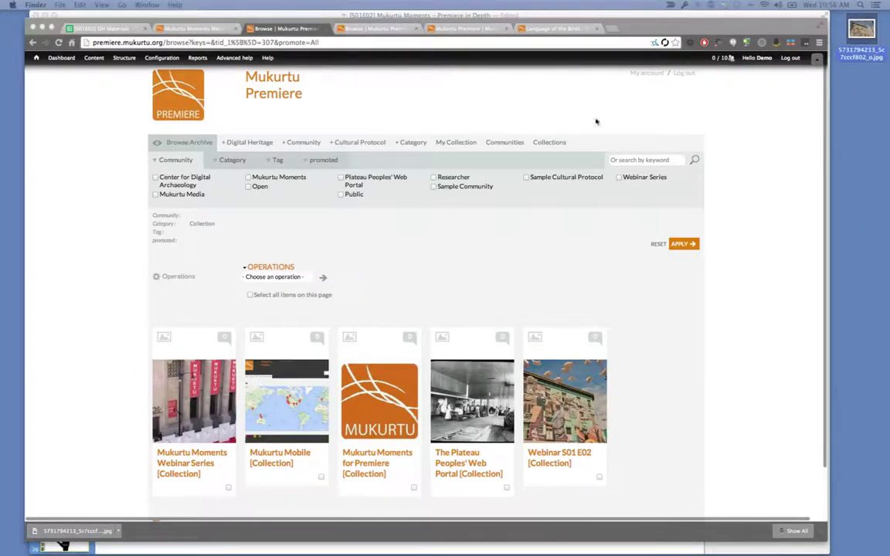
click(571, 123)
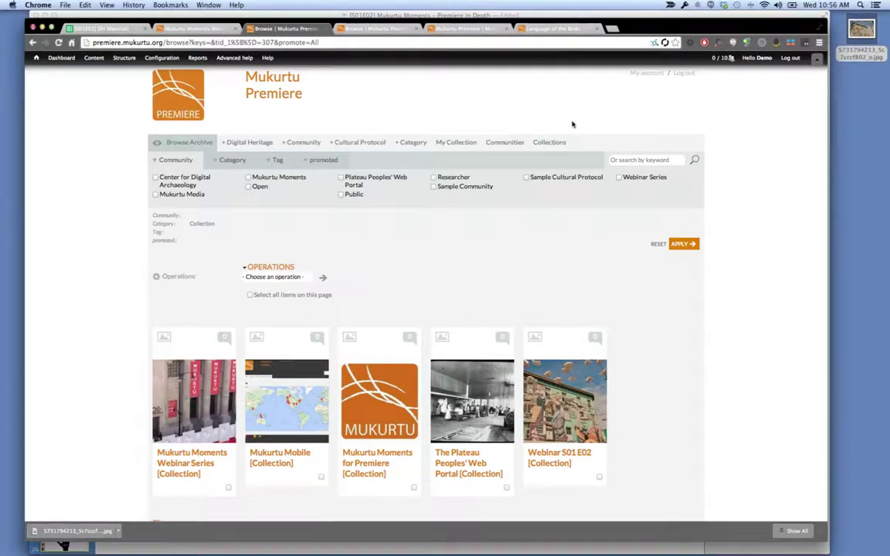
From Communities, open the Center for Digital Archaeology community's Group management page.
click(506, 143)
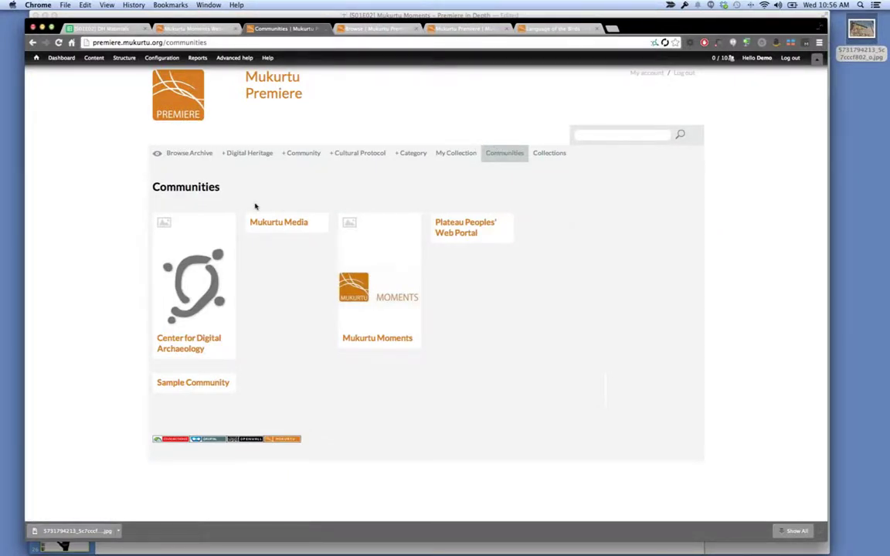
mouse_move(223, 223)
click(225, 223)
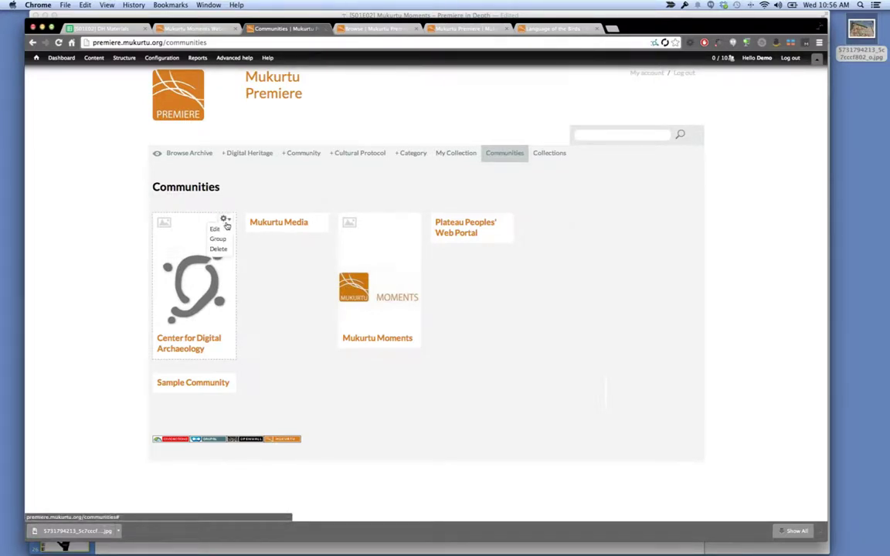
click(225, 222)
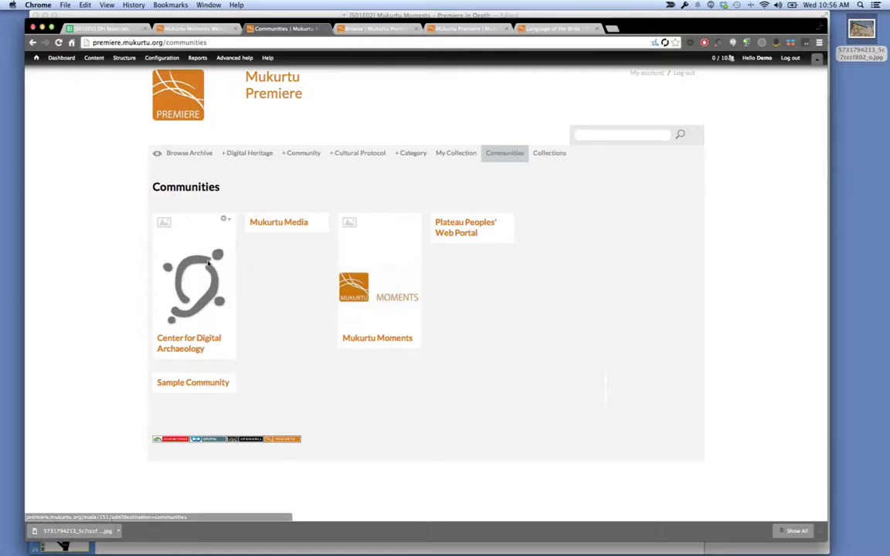
click(226, 221)
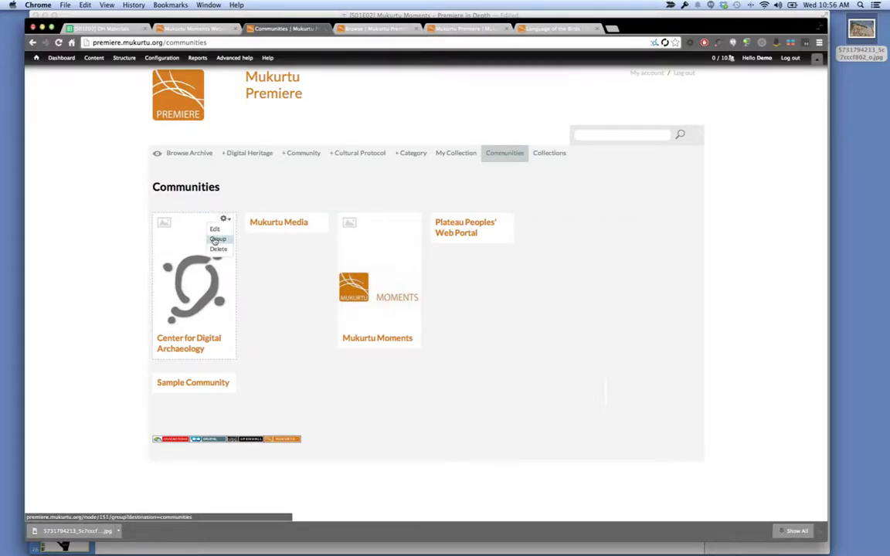
click(214, 238)
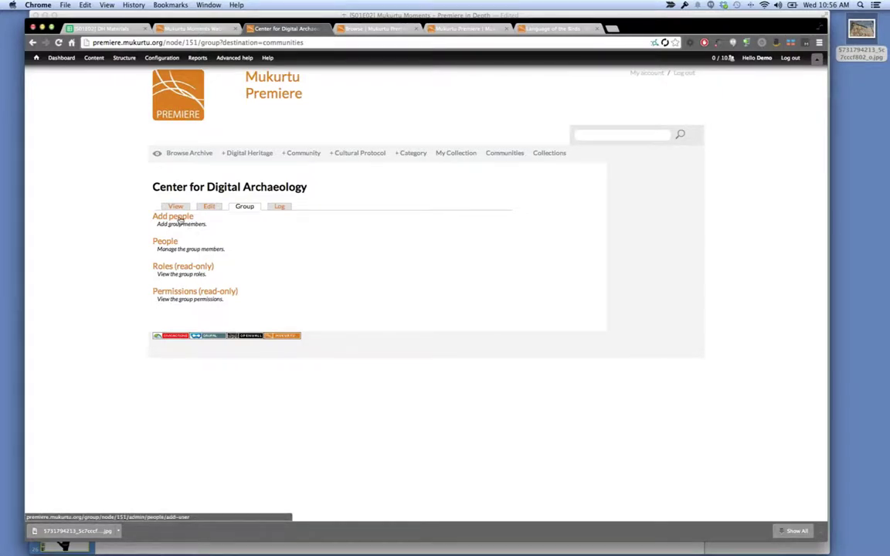
Add the matching user to the Center for Digital Archaeology group through Add people.
click(179, 219)
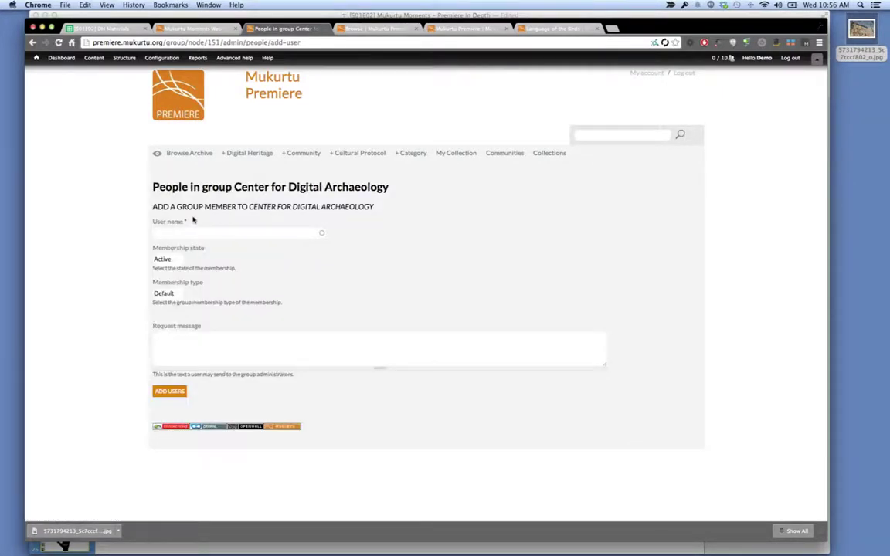
click(217, 230)
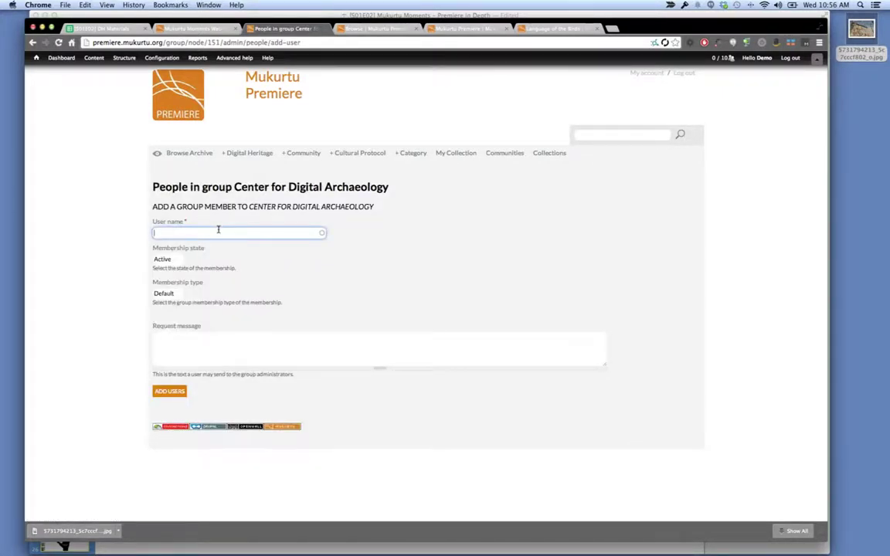
text(kell)
click(258, 243)
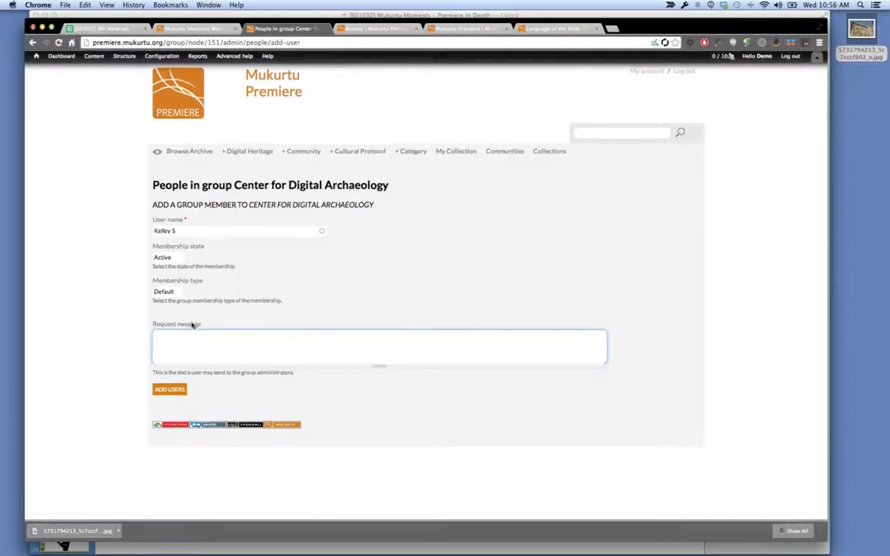
click(168, 392)
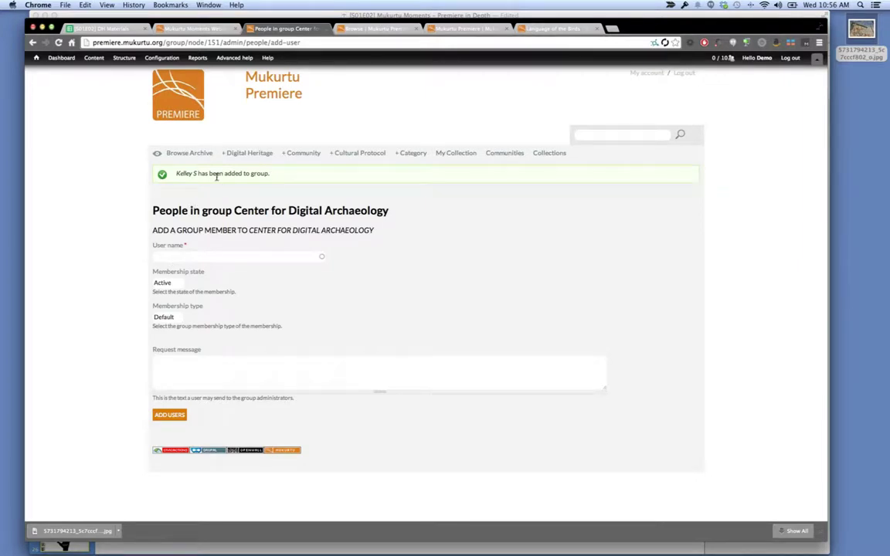
Check the confirmation message and go back to the Communities page.
drag(209, 173, 181, 172)
click(251, 175)
click(510, 155)
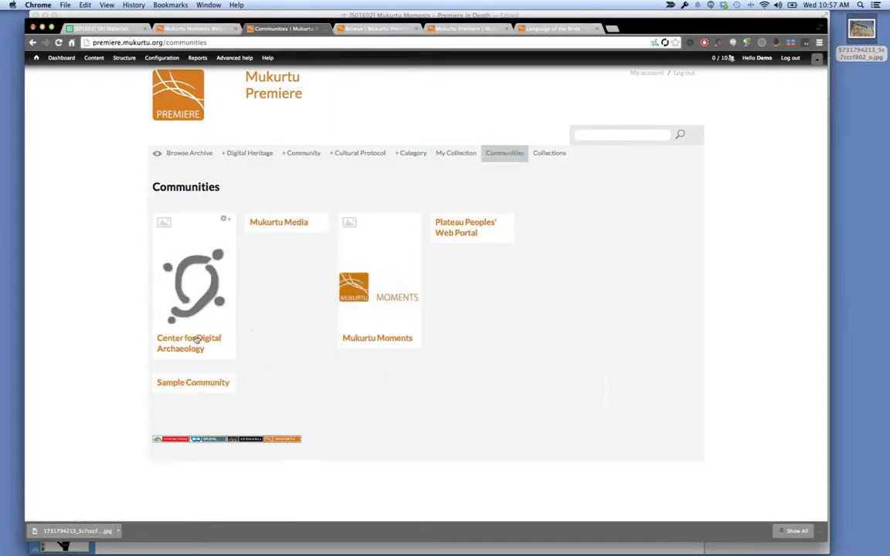
Verify the Center for Digital Archaeology page lists two group members, then switch to Keynote.
click(195, 343)
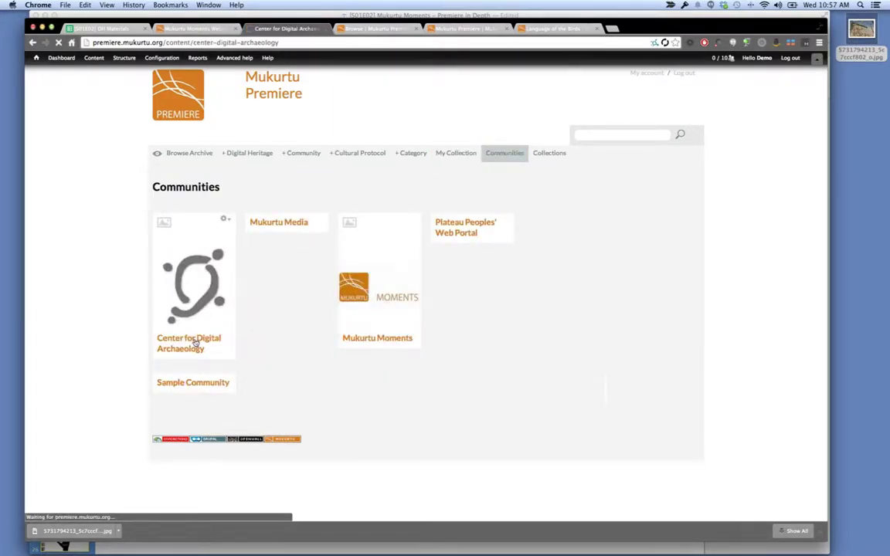
scroll(596, 276, down, 5)
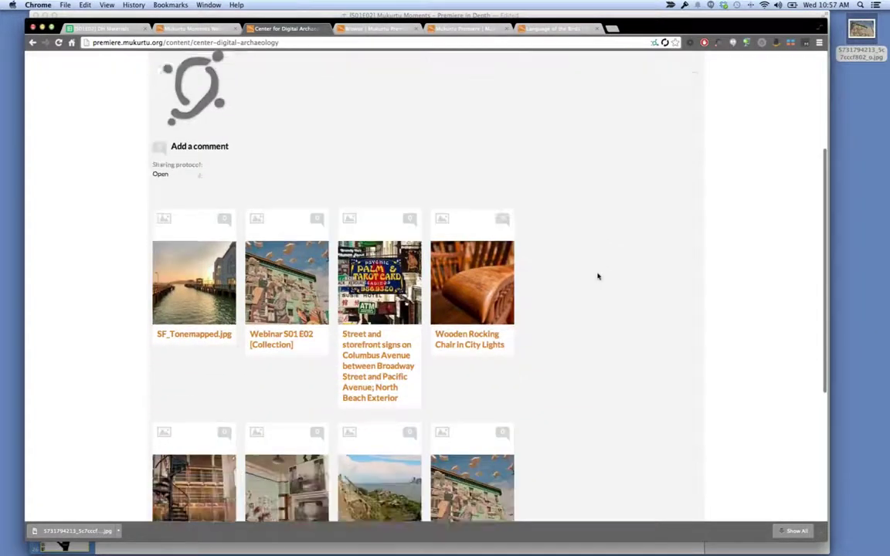
scroll(597, 276, down, 6)
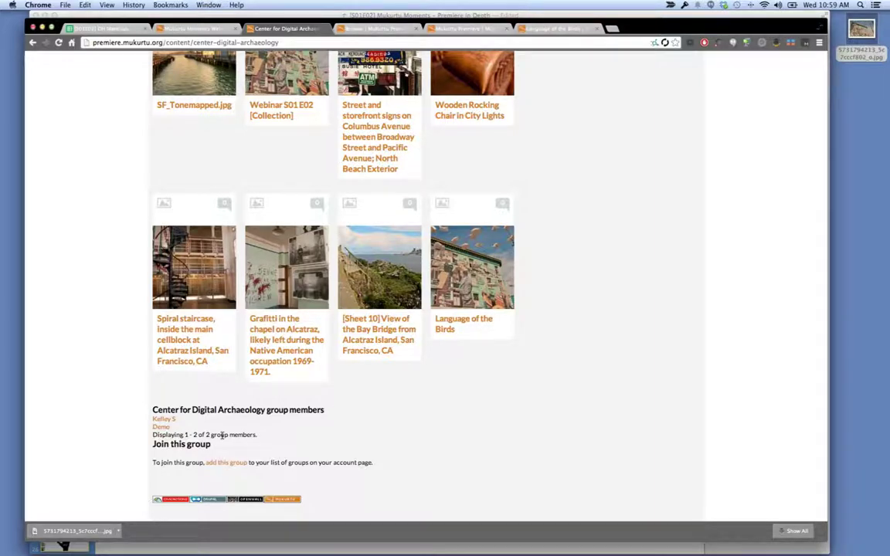
key(super+Tab)
key(super+Tab)
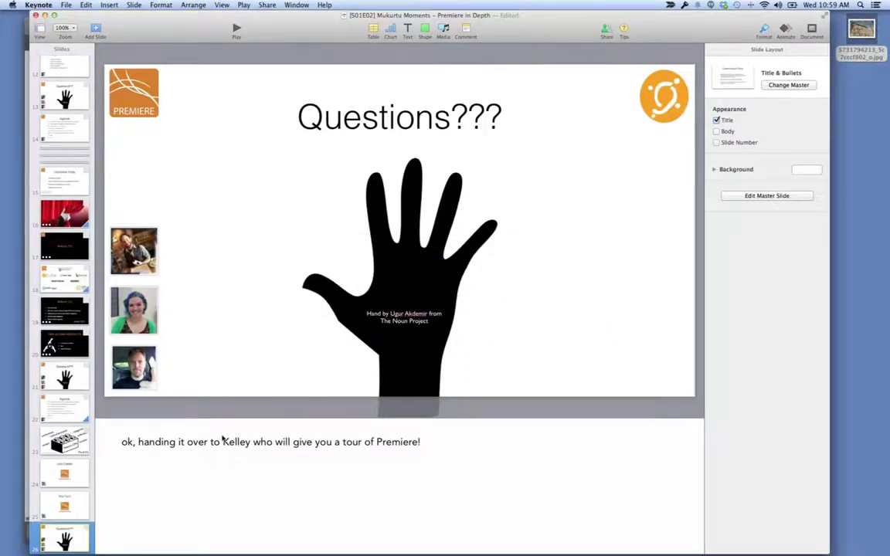
Play the slideshow from the Questions slide to the Poll slide, then exit to the editor.
click(235, 28)
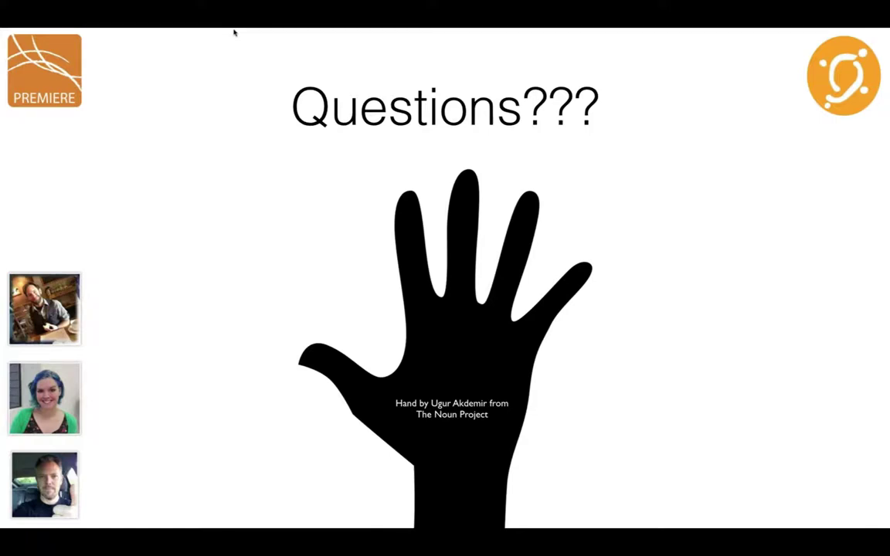
key(Right)
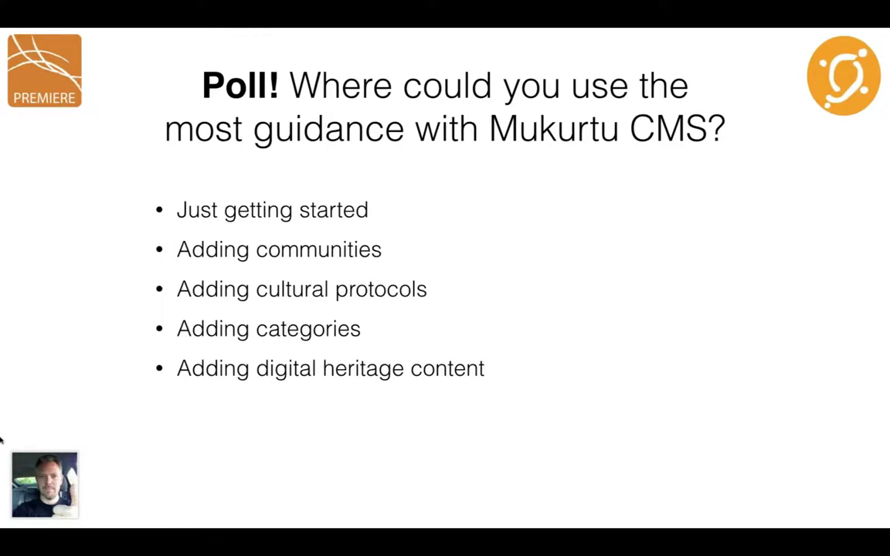
key(Escape)
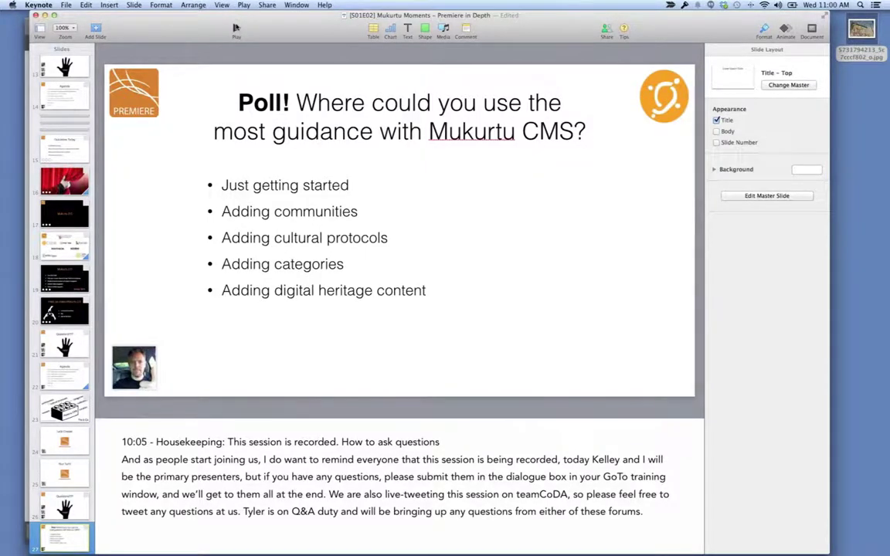
Present from the Poll slide through the Mukurtu Moments Episodes table to the closing Thank You slide.
click(236, 28)
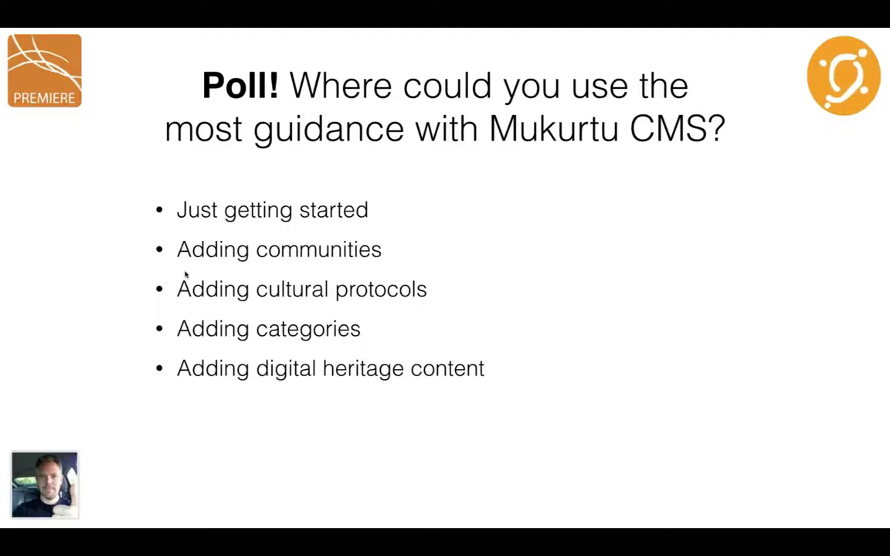
key(Right)
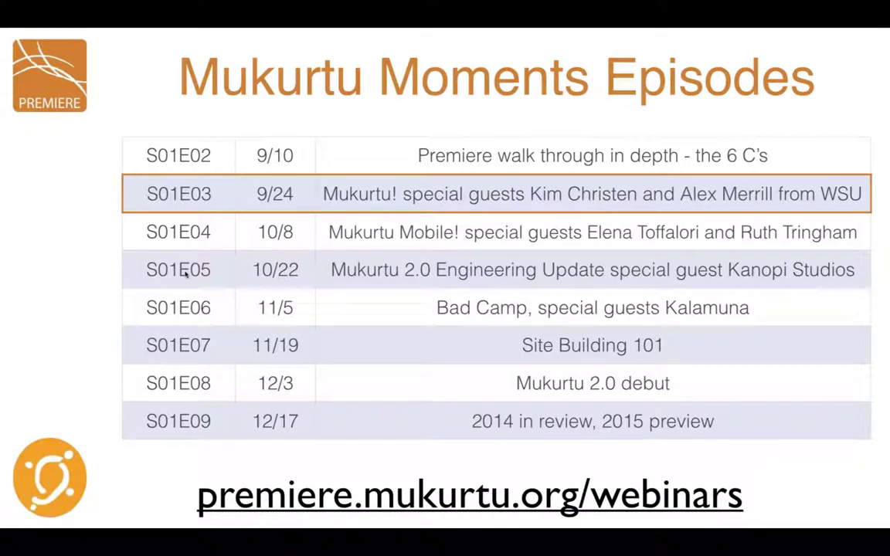
key(Right)
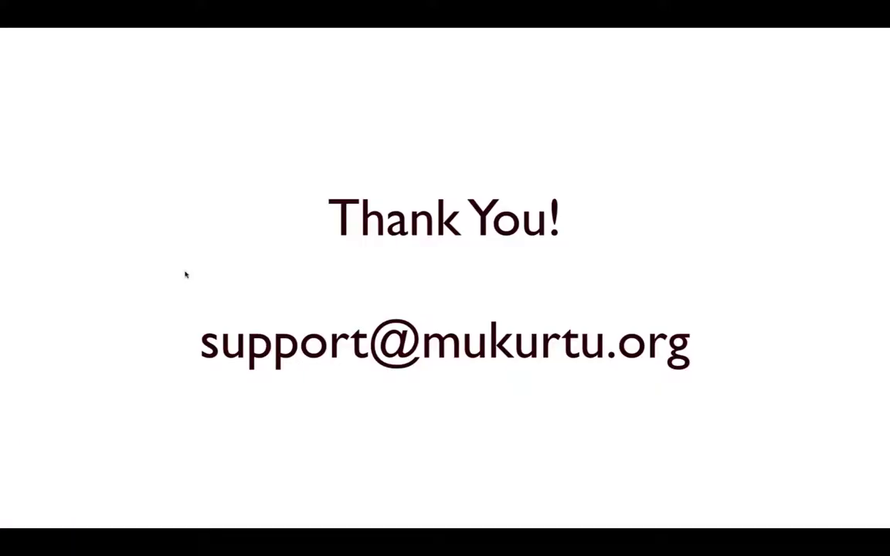